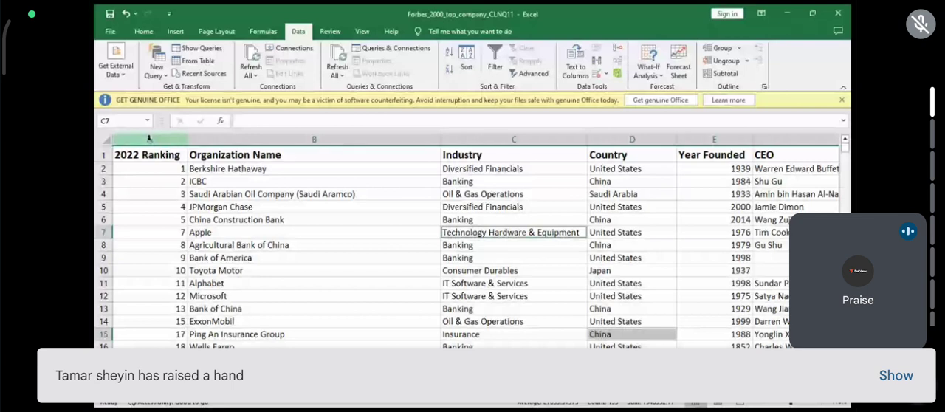
- Select the entire 2022 Ranking column and turn on filtering for it
left_click(341, 231)
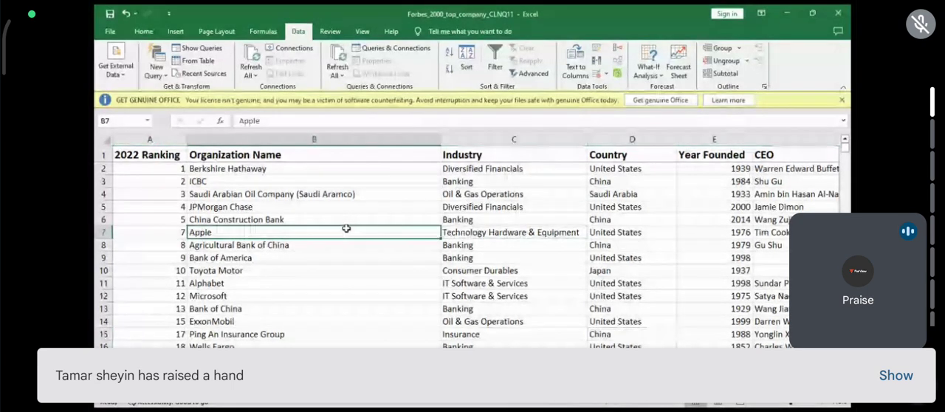
mouse_move(172, 139)
left_mouse_down()
mouse_move(193, 139)
mouse_move(174, 138)
left_mouse_up()
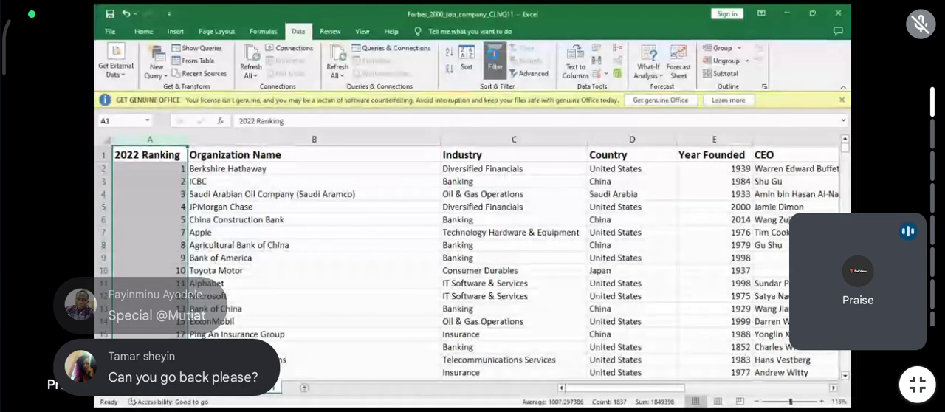
left_click(495, 62)
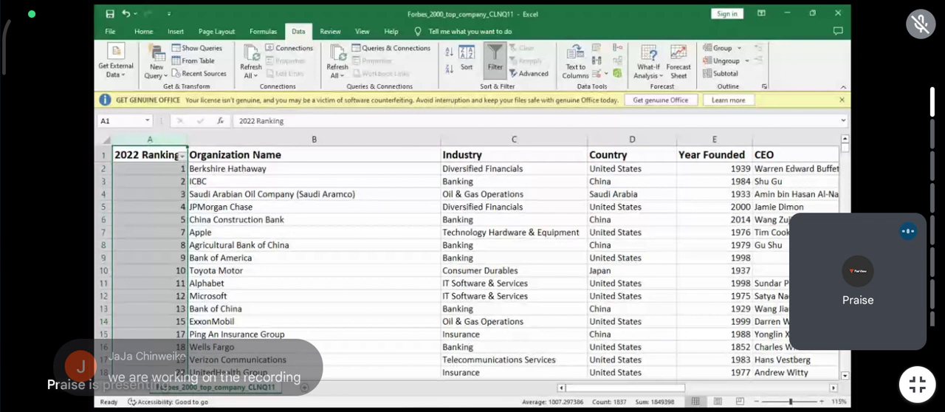
- Send a thumbs-up reaction in the Google Meet call and return to the shared spreadsheet
left_click(406, 388)
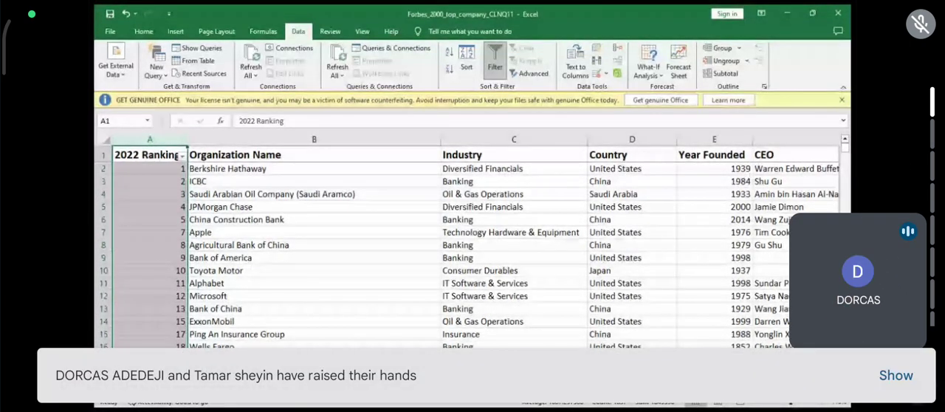
left_click(713, 252)
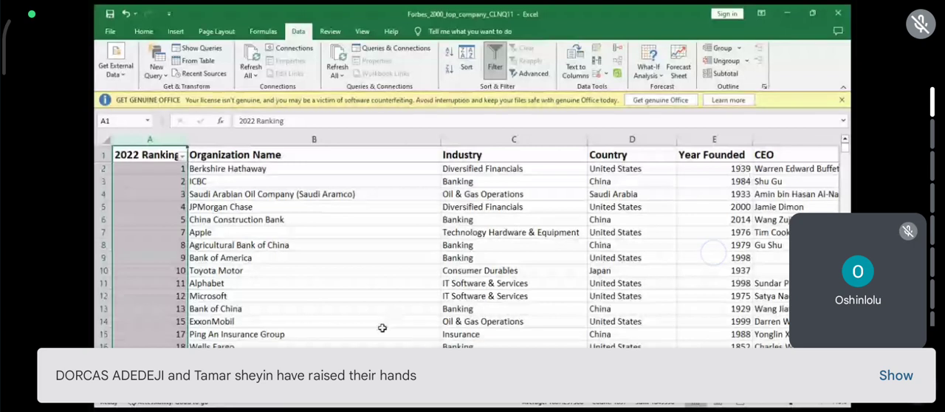
left_click(659, 351)
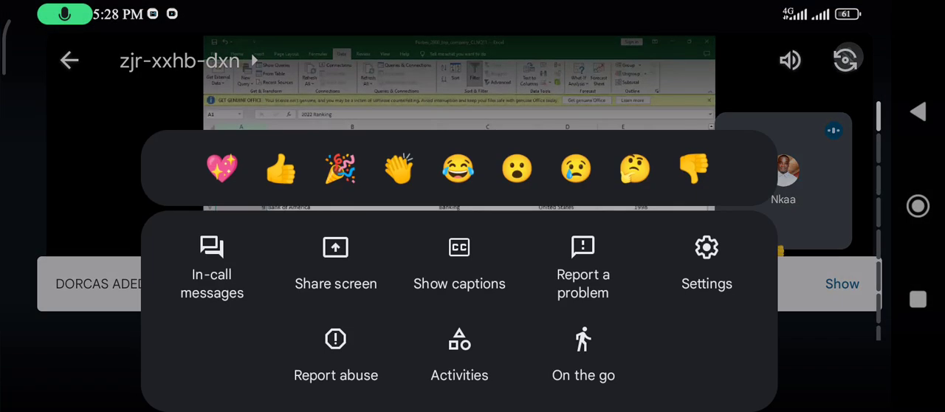
left_click(280, 168)
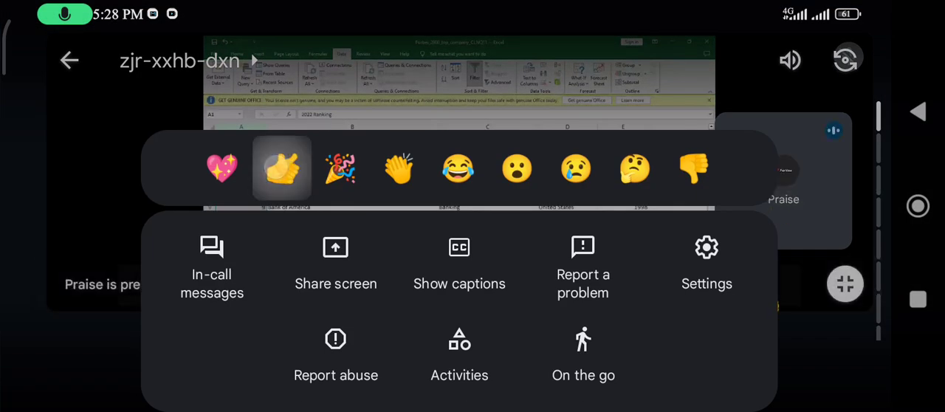
left_click(598, 94)
left_click(610, 179)
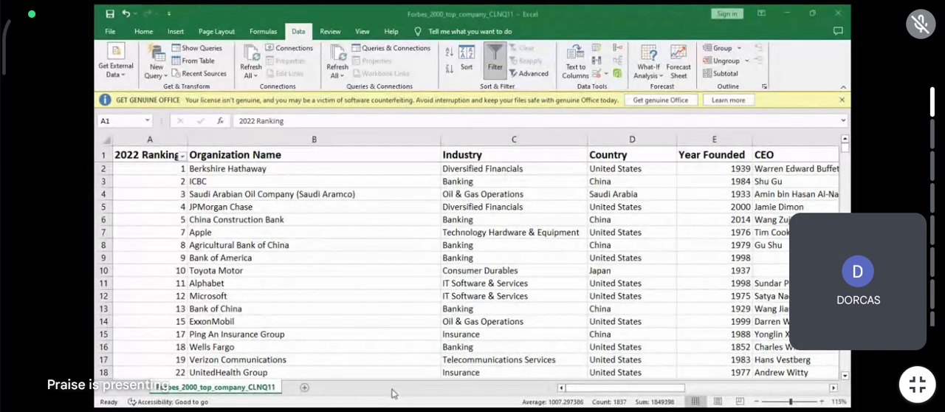
- Read the in-call messages of the Google Meet call and return to the shared spreadsheet
left_click(594, 272)
left_click(635, 369)
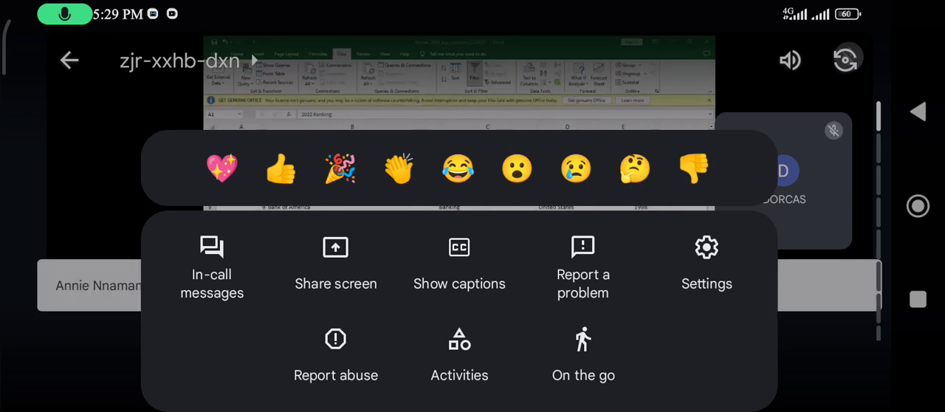
left_click(212, 266)
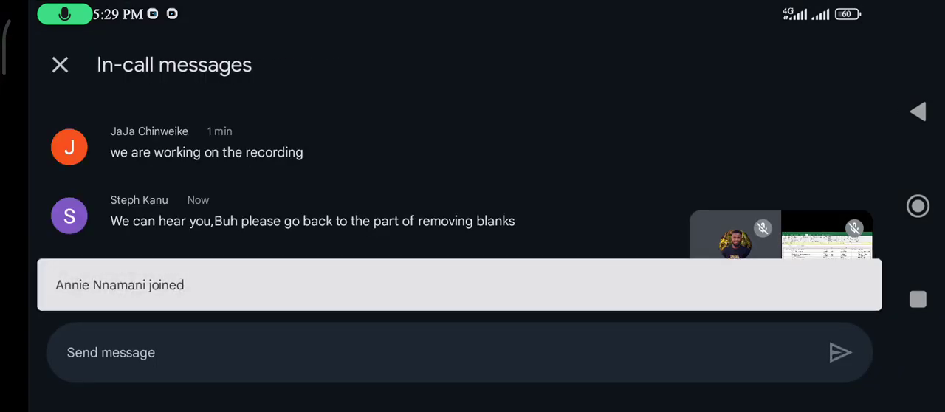
left_click(493, 335)
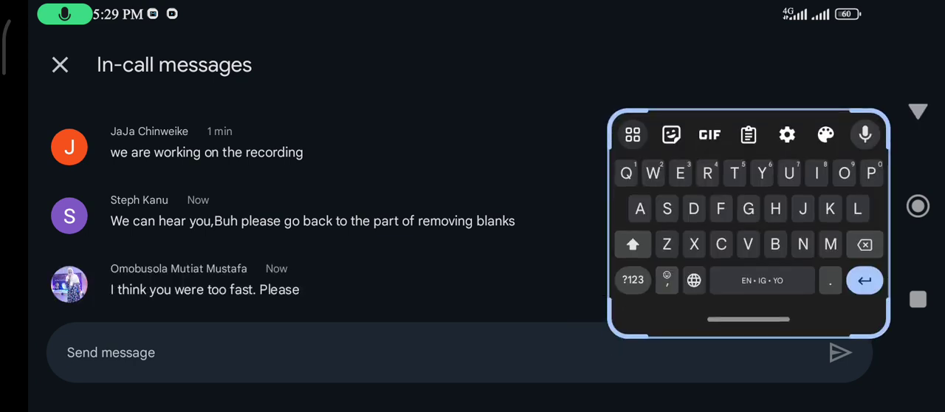
left_click(917, 110)
left_click(918, 111)
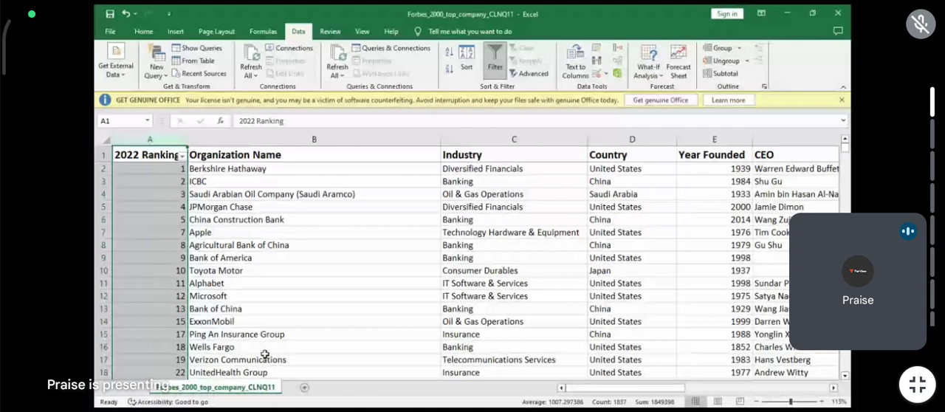
- Remove the filter from the 2022 Ranking column and undo the deletion of the rows with blanks
key("ctrl+shift+l")
key("ctrl+z")
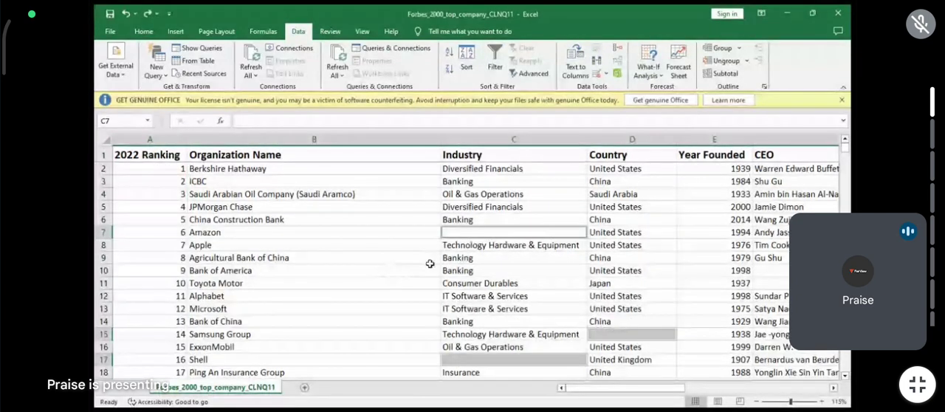
key("ctrl+a")
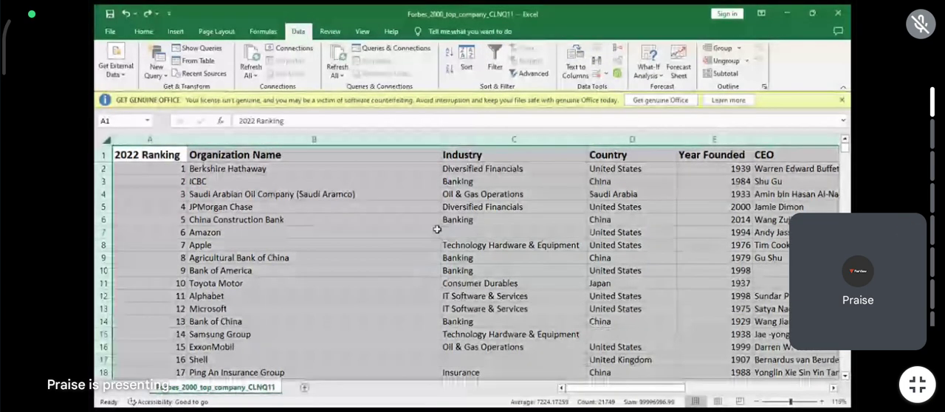
left_click(281, 206)
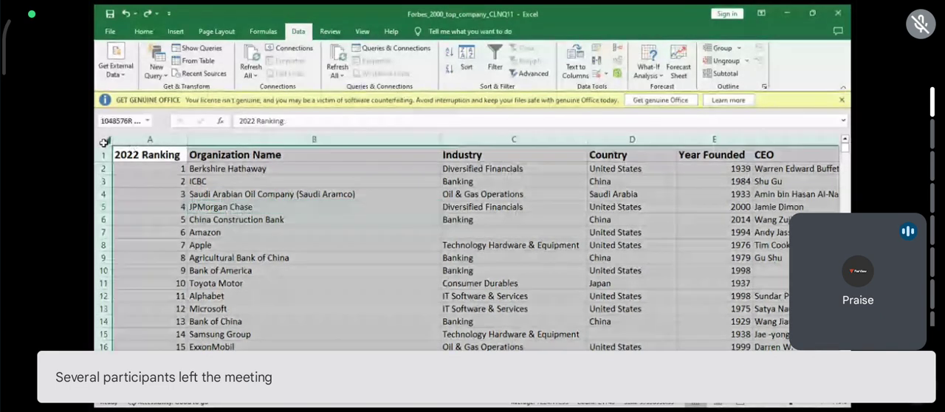
- Select all blank cells across the whole sheet, look through them, and delete the rows that contain them
left_click(105, 141)
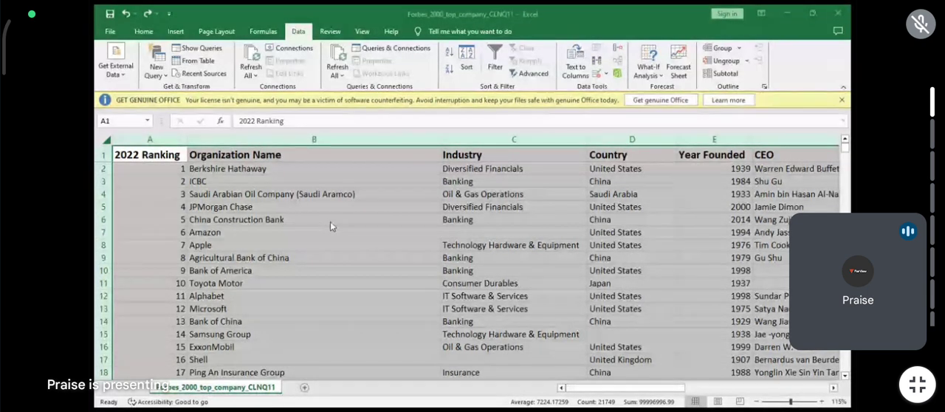
left_click(413, 283)
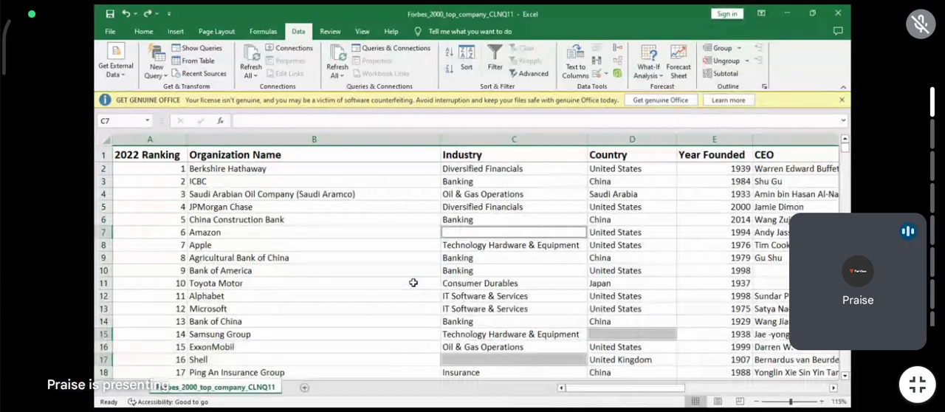
scroll(622, 281, "down", 4)
scroll(621, 281, "down", 14)
scroll(622, 282, "down", 10)
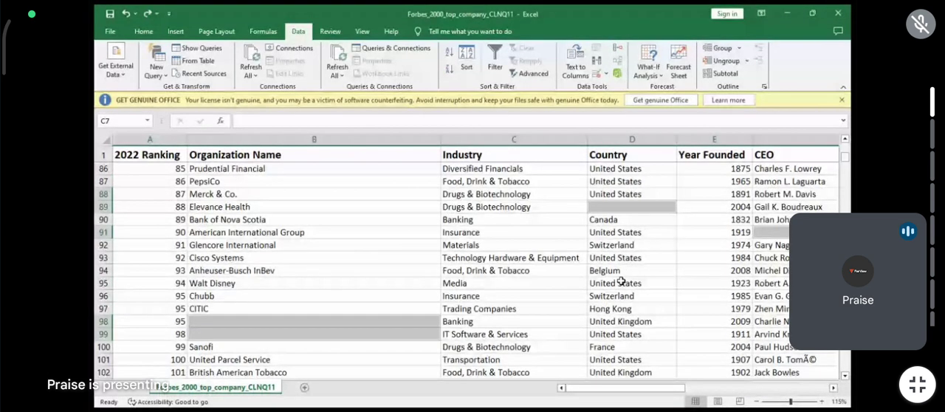
scroll(621, 282, "up", 20)
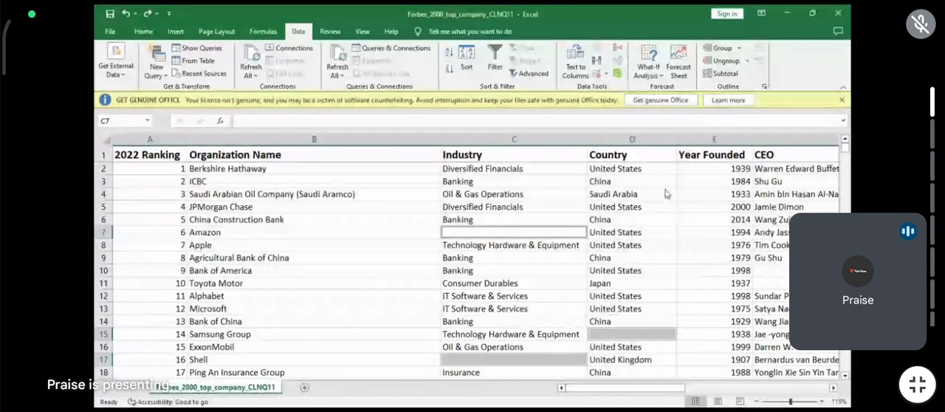
left_click(647, 235)
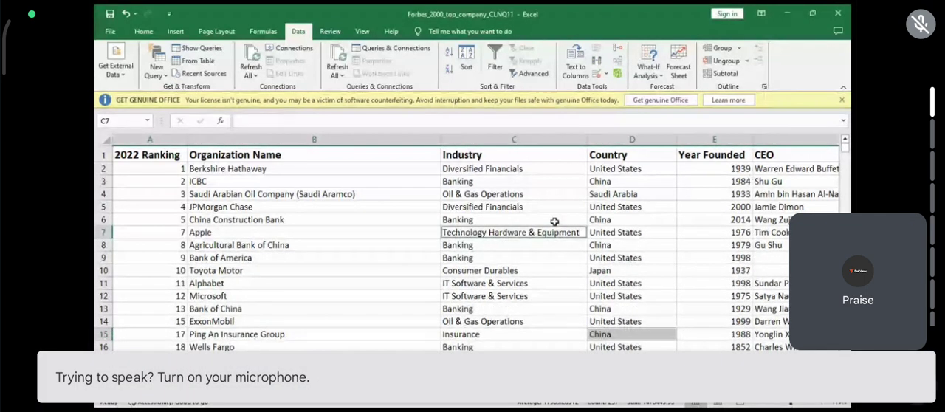
- Unmute the microphone in the Google Meet call, mute it again, and return to the shared spreadsheet
left_click(605, 233)
left_click(637, 360)
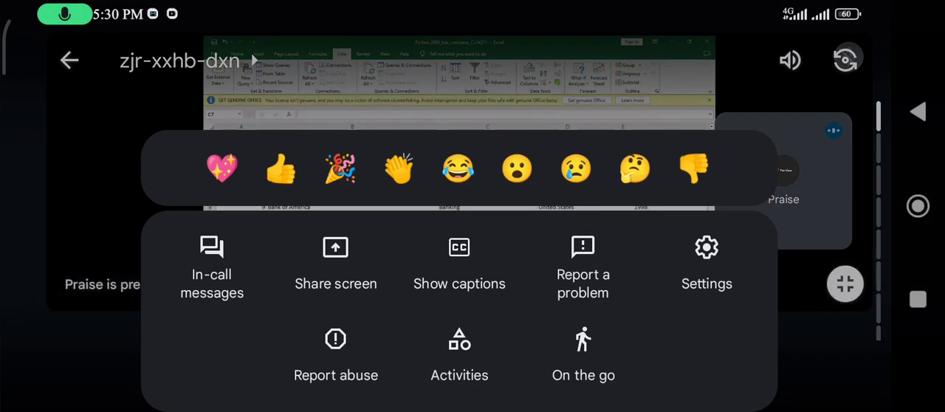
left_click(599, 68)
left_click(459, 362)
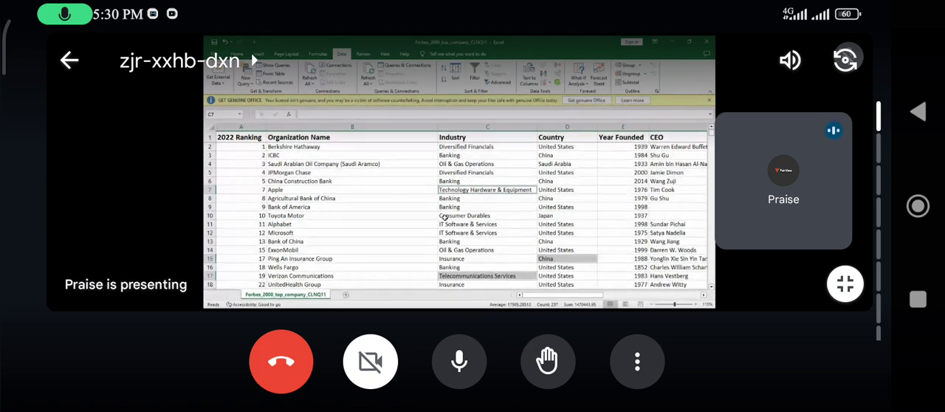
left_click(459, 361)
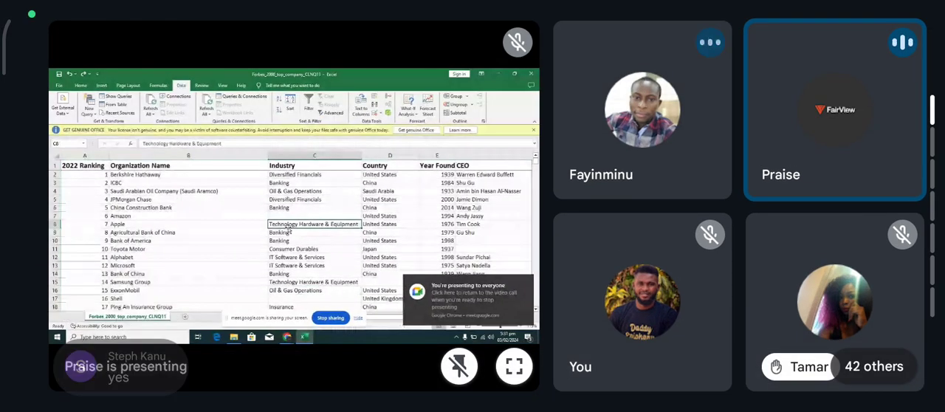
left_click(509, 362)
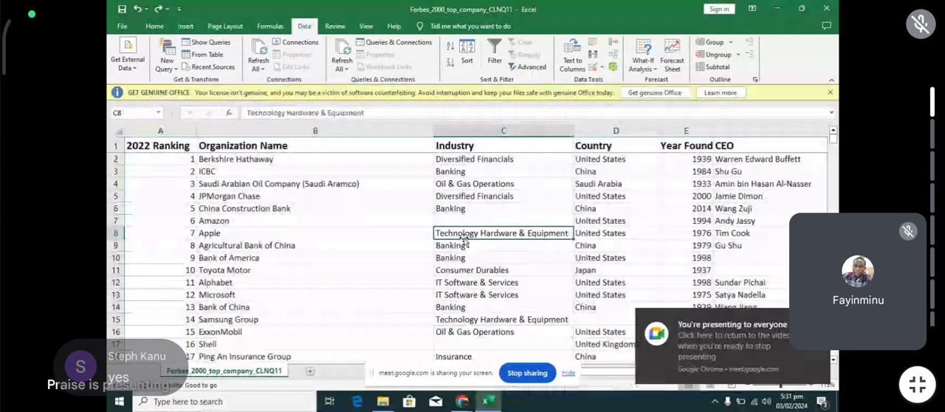
- Remove duplicate rows from the whole sheet, comparing all columns and treating the first row as headers
left_click(464, 240)
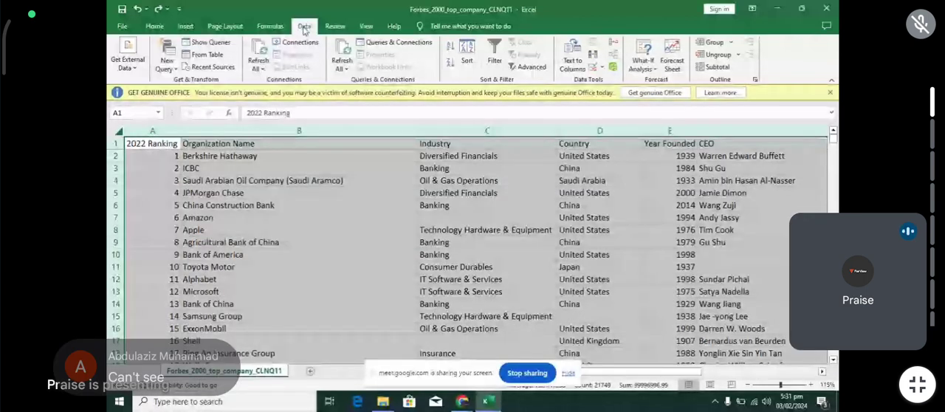
left_click(591, 57)
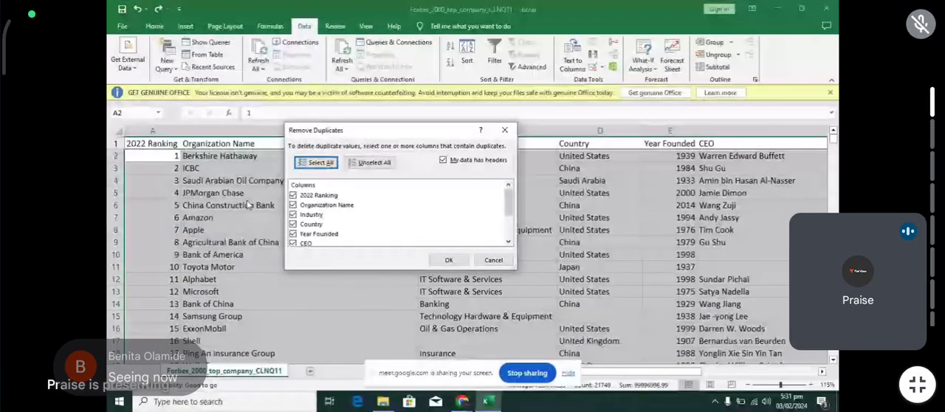
left_click(444, 161)
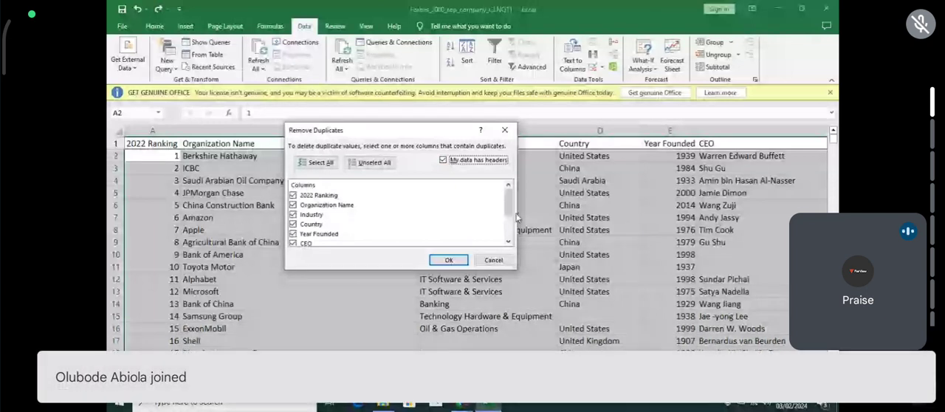
left_click(443, 161)
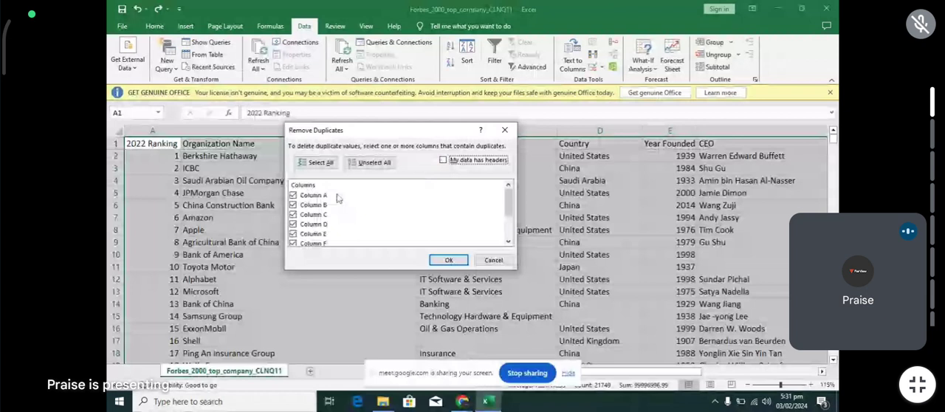
left_click(444, 159)
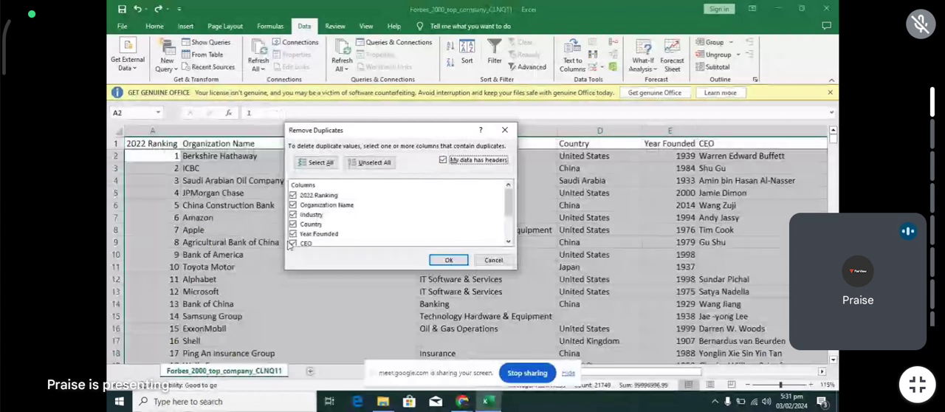
left_click(448, 260)
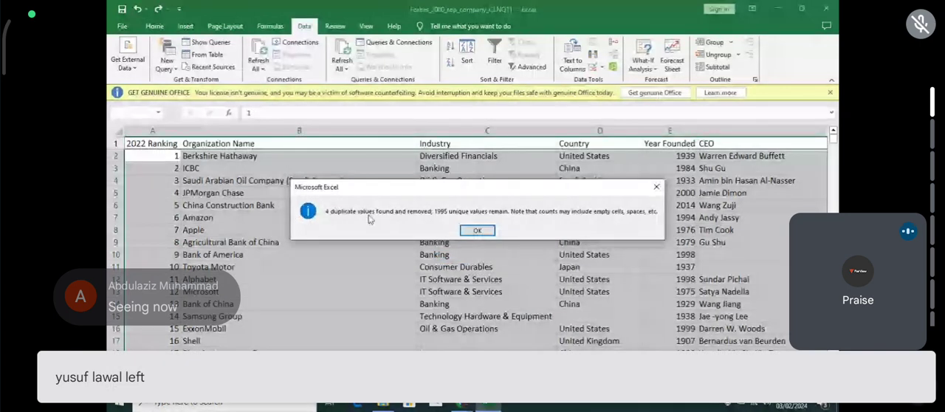
key("Return")
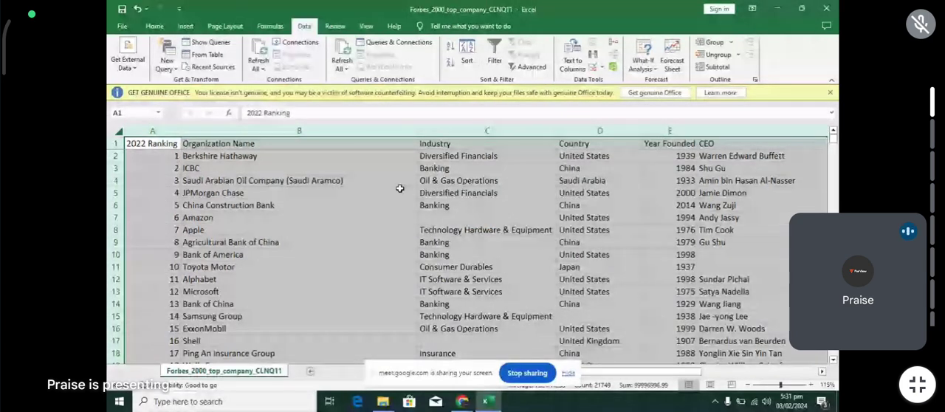
- Select all blank cells in the company data with Go To Special and look through the marked cells
left_click(373, 203)
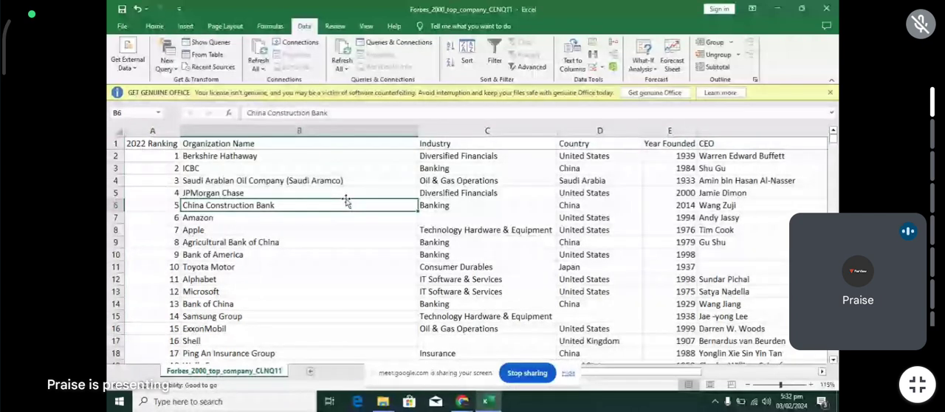
key("ctrl+g")
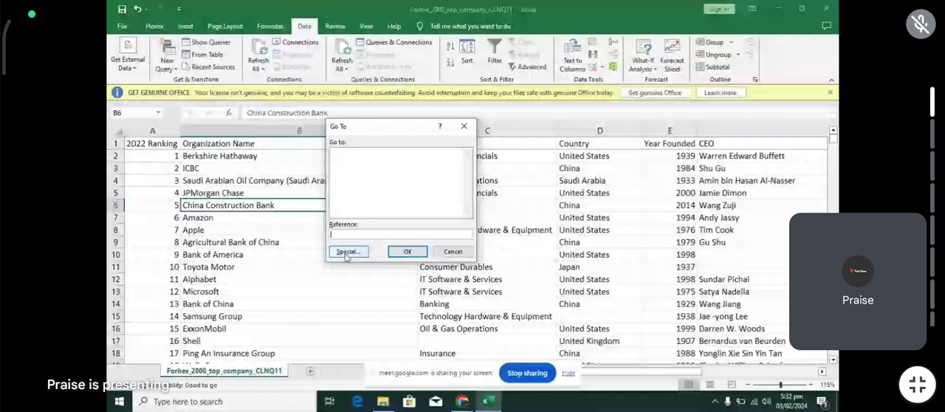
left_click(346, 253)
left_click(332, 208)
left_click(414, 268)
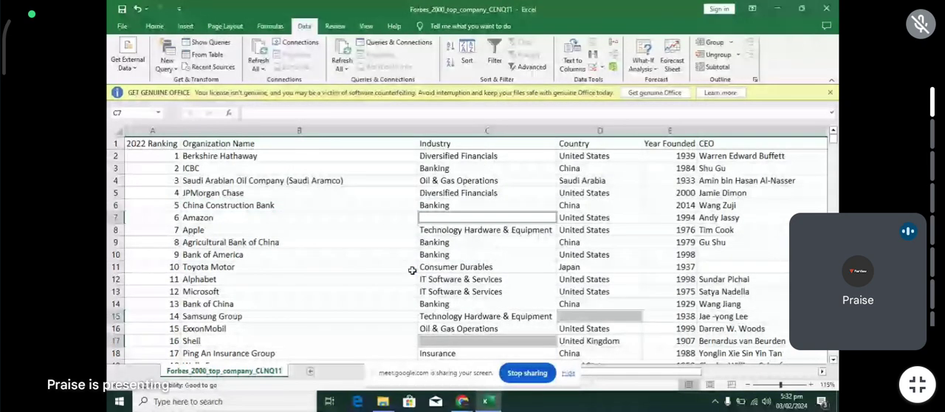
scroll(494, 232, "down", 1)
scroll(494, 233, "down", 16)
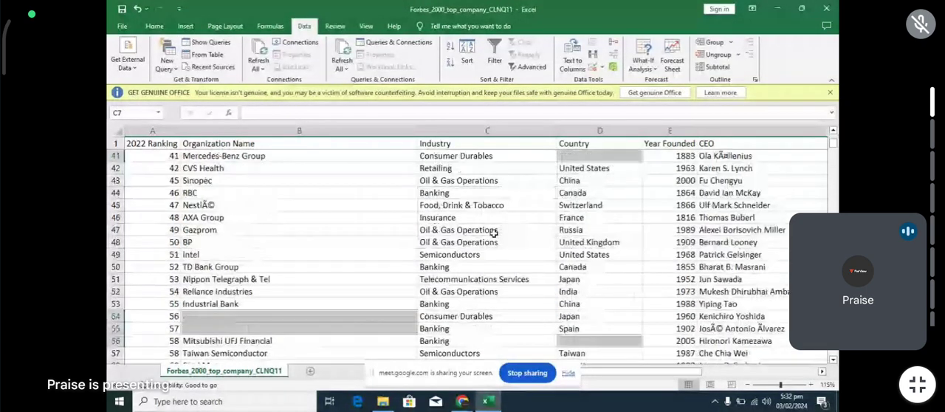
- Review the selected blank cells in the company data and delete the entire rows that contain them
scroll(494, 232, "down", 4)
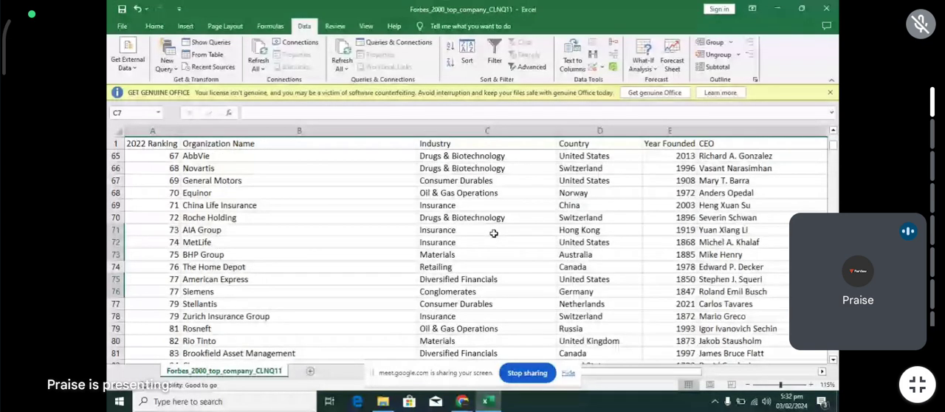
scroll(494, 233, "down", 20)
scroll(494, 234, "up", 20)
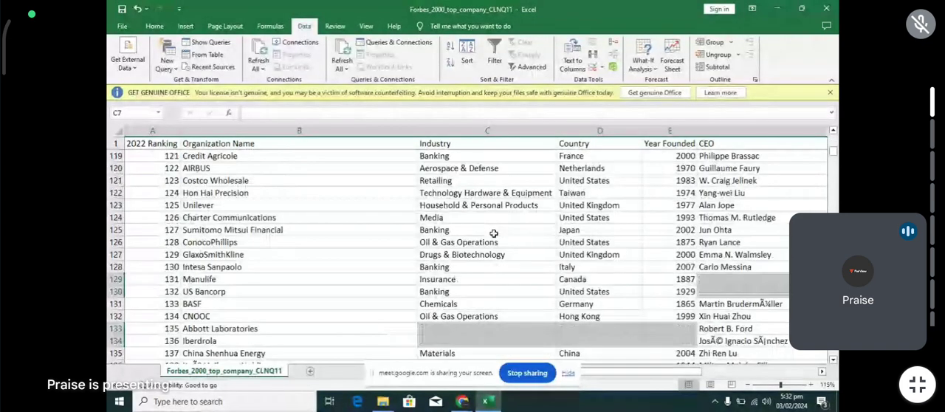
scroll(480, 198, "up", 10)
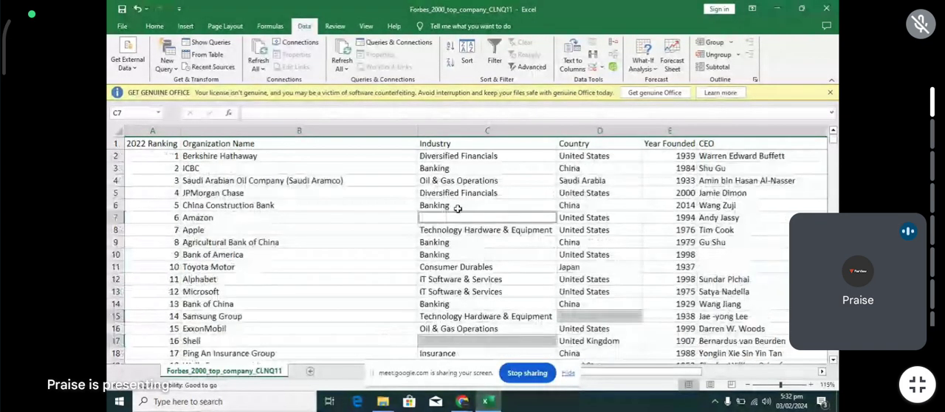
right_click(454, 218)
left_click(489, 247)
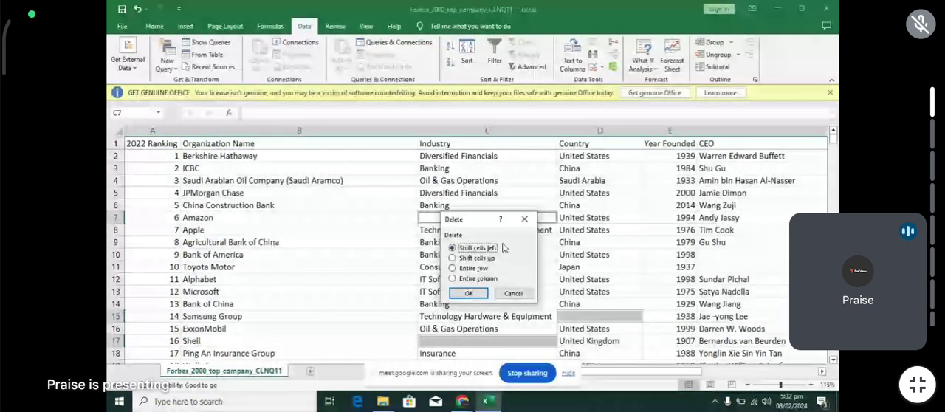
left_click(453, 268)
left_click(467, 294)
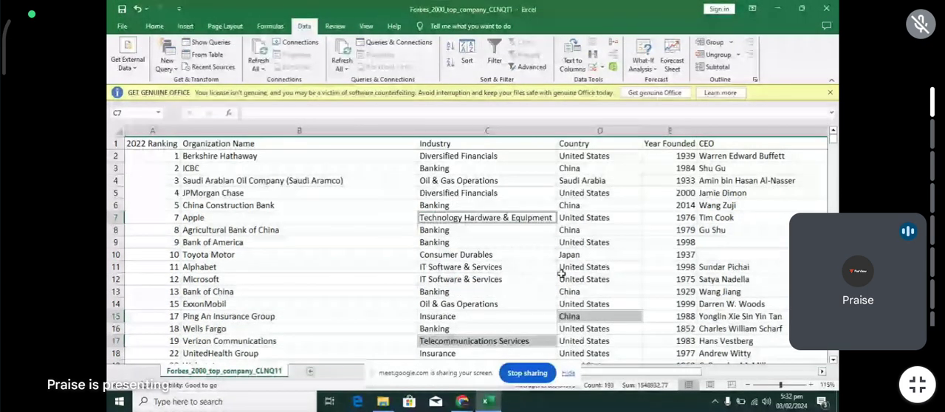
- Examine the remaining company rows across the columns for leftover blanks and inconsistently aligned entries, including the Industry and CEO columns
scroll(407, 282, "down", 20)
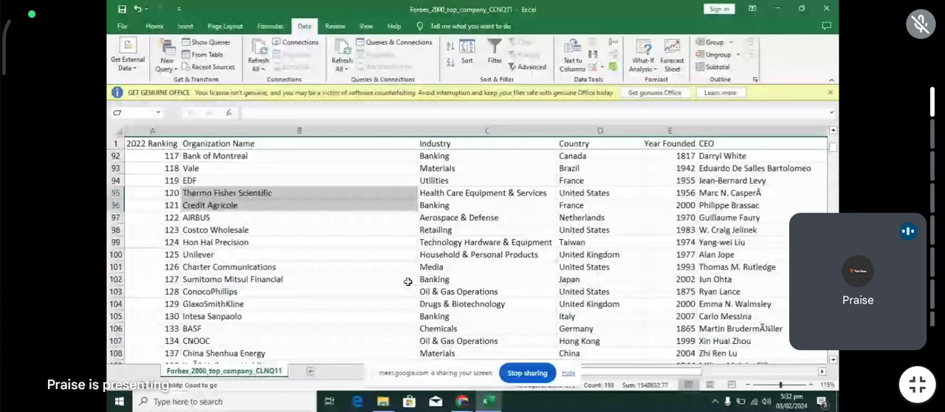
scroll(402, 273, "up", 1)
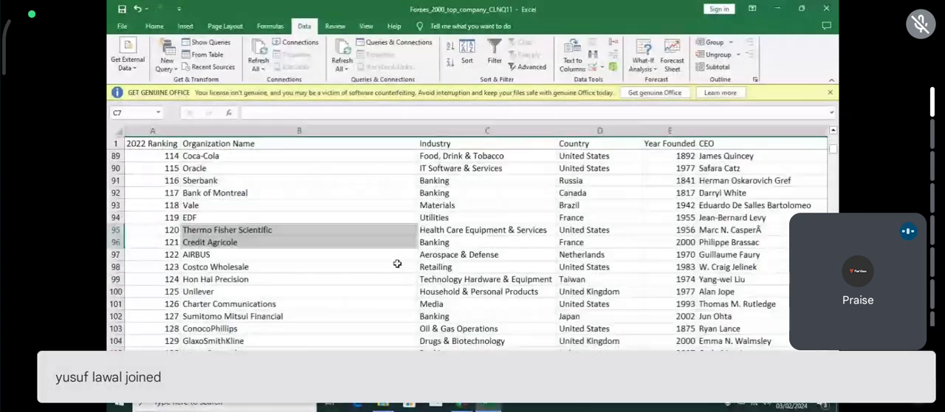
scroll(397, 263, "up", 17)
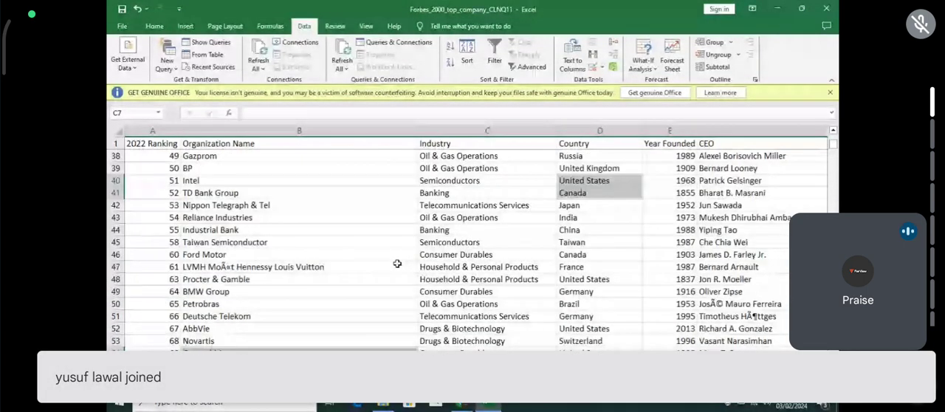
scroll(290, 206, "up", 8)
scroll(290, 206, "down", 6)
scroll(291, 206, "down", 20)
scroll(291, 206, "down", 19)
scroll(452, 226, "up", 3)
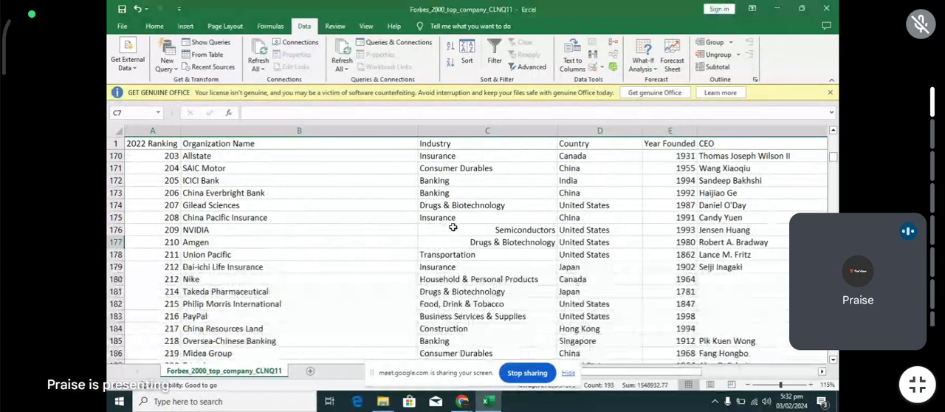
left_click(447, 242)
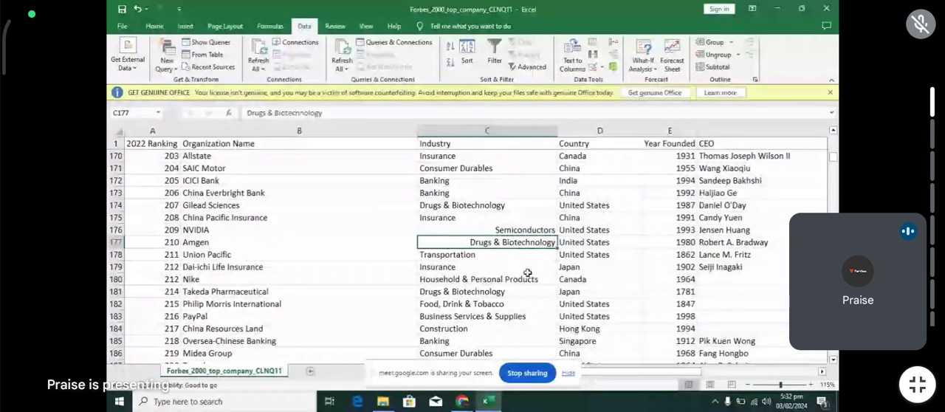
scroll(510, 254, "up", 3)
scroll(508, 256, "down", 4)
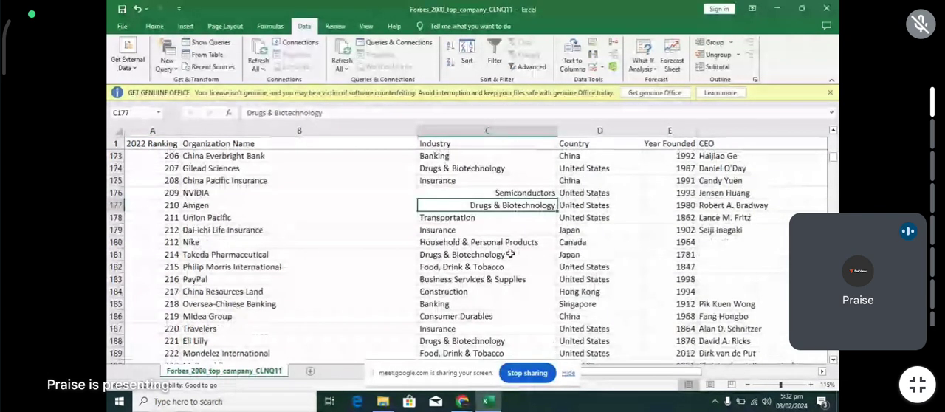
scroll(626, 264, "right", 2)
scroll(628, 265, "right", 2)
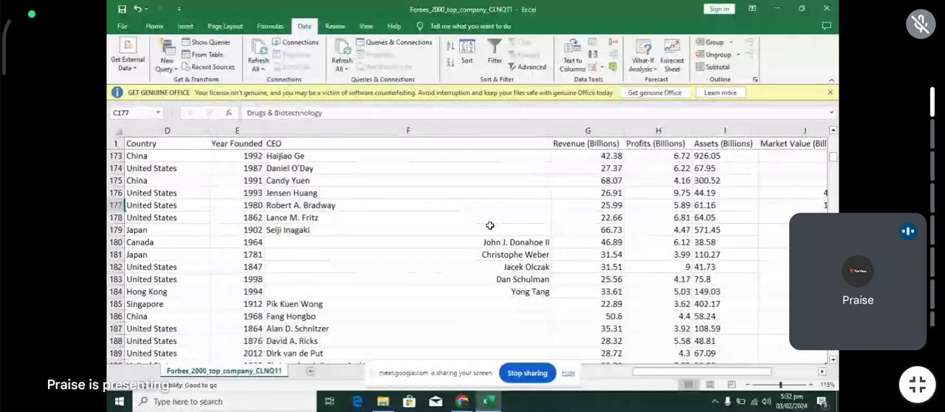
scroll(490, 225, "left", 3)
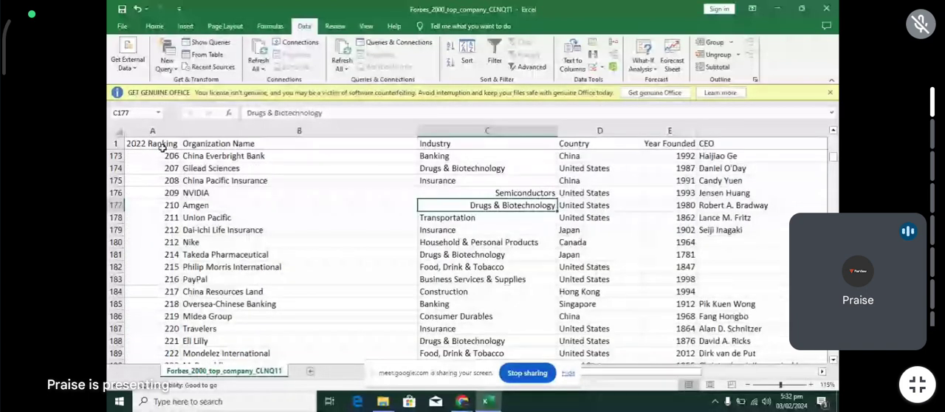
- Left-align the contents of all cells in the whole sheet
scroll(320, 205, "up", 11)
scroll(320, 206, "up", 20)
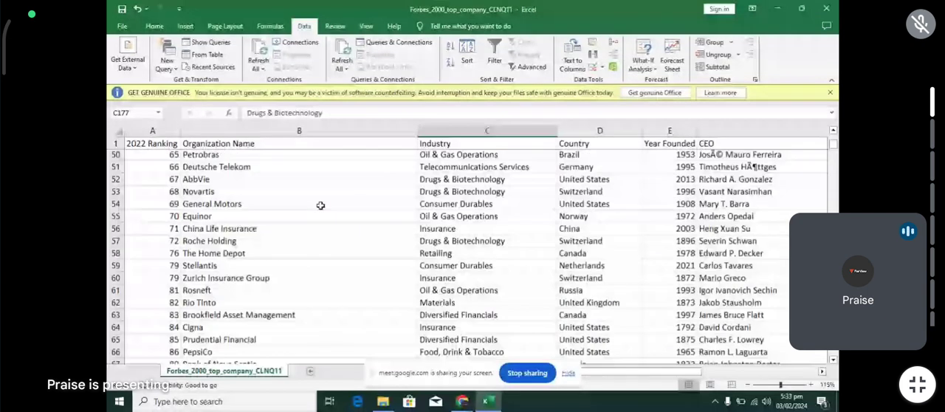
scroll(320, 205, "up", 13)
left_click(124, 127)
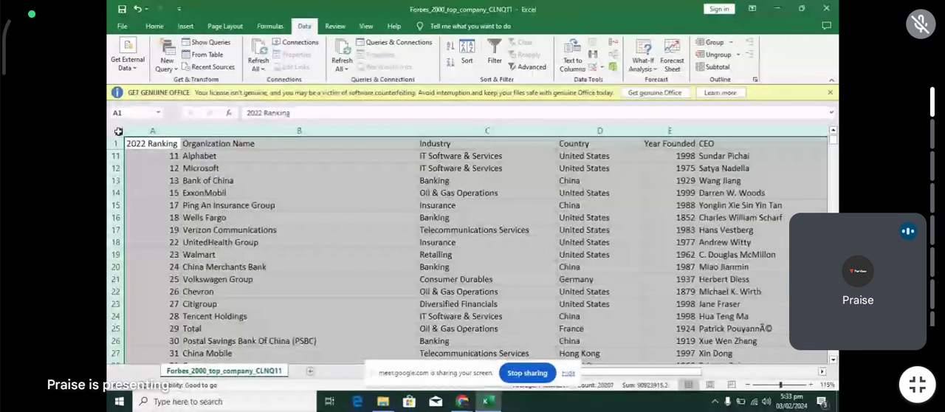
left_click(155, 26)
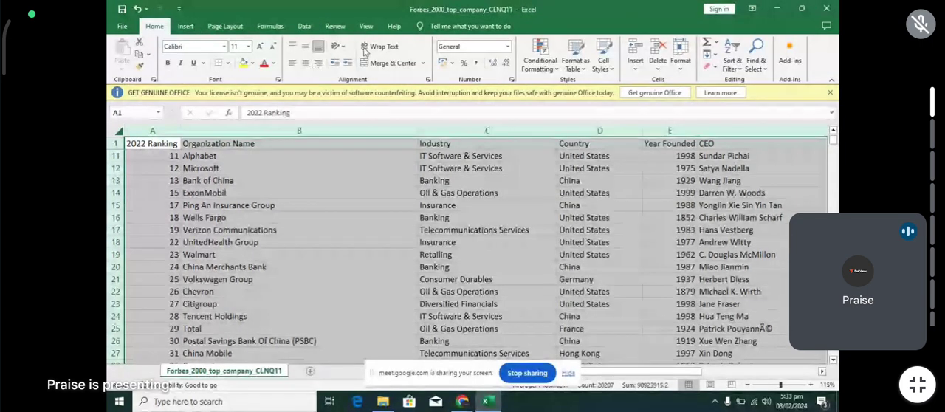
left_click(295, 65)
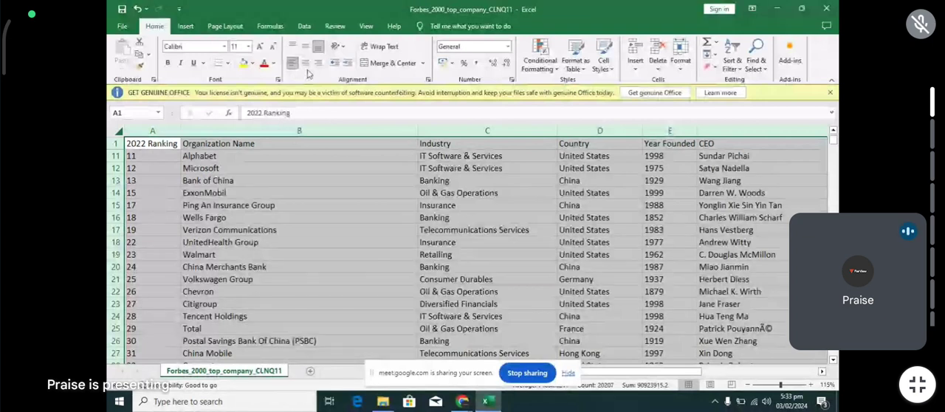
scroll(258, 189, "up", 3)
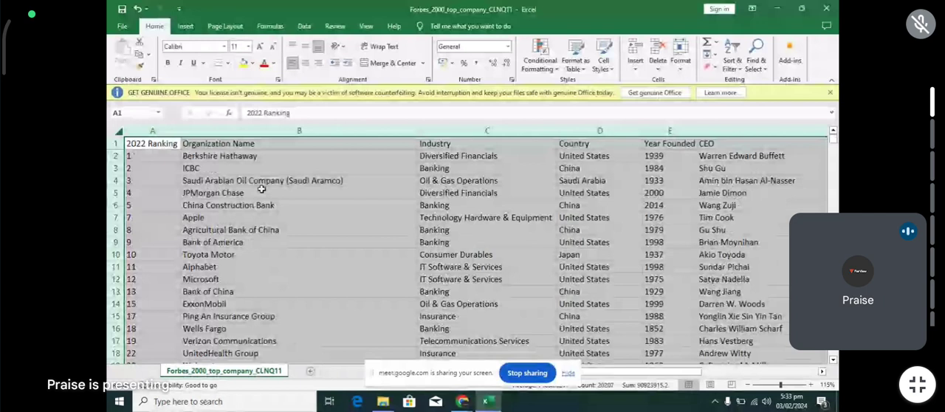
- Make the header row of the company data bold
left_click(129, 229)
left_click(115, 143)
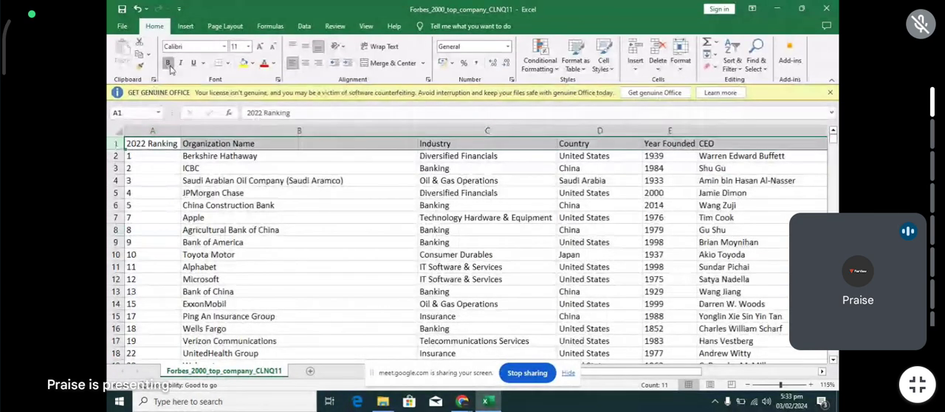
left_click(168, 64)
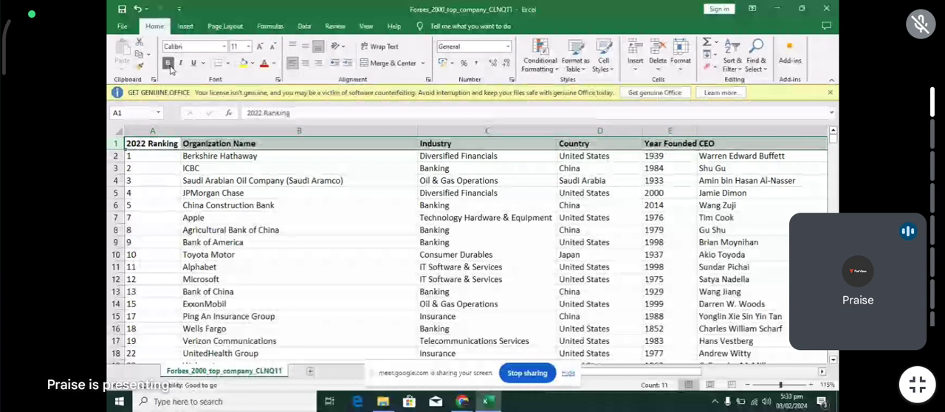
left_click(218, 205)
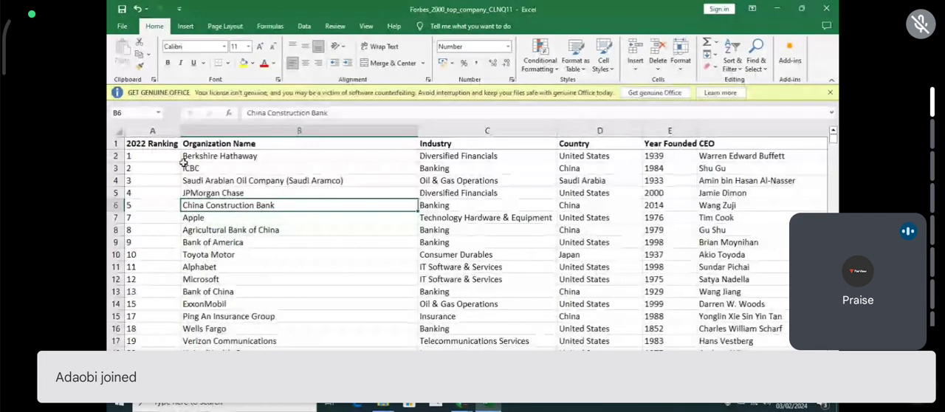
- Add a filter to the 2022 Ranking column and look through its value list to the end, keeping all values selected
left_click(159, 130)
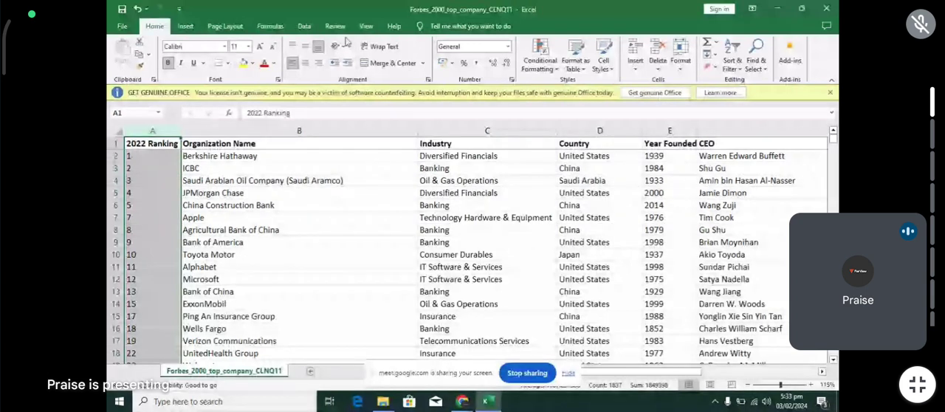
left_click(304, 26)
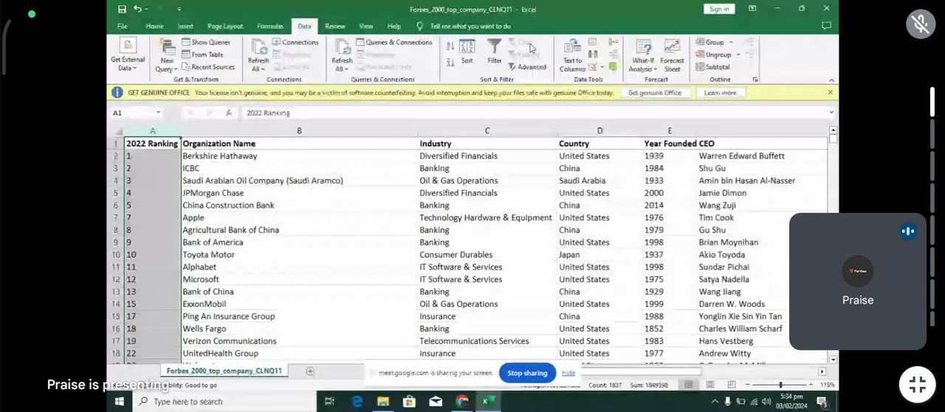
left_click(495, 55)
left_click(176, 144)
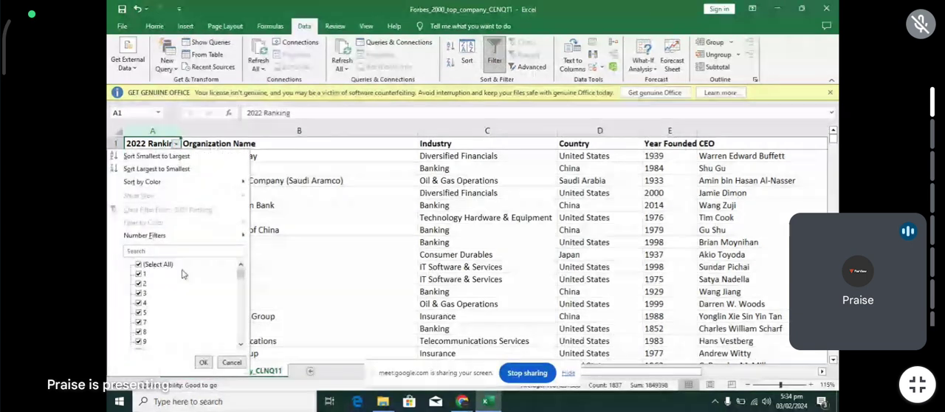
left_click_drag(241, 273, 225, 360)
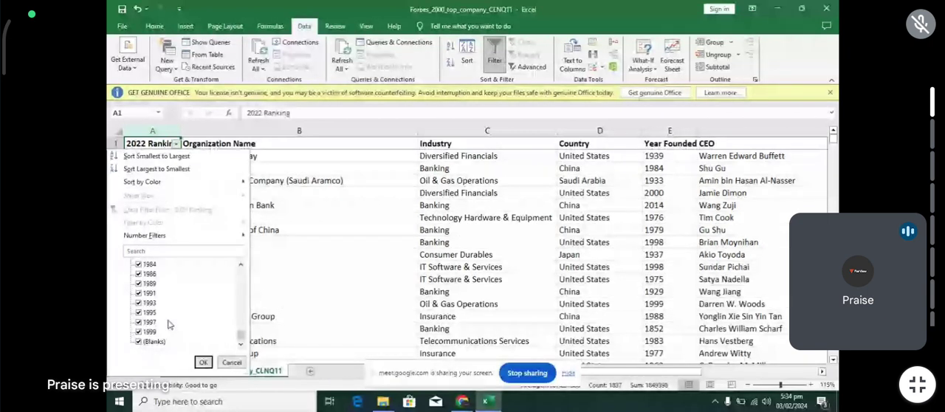
left_click(203, 361)
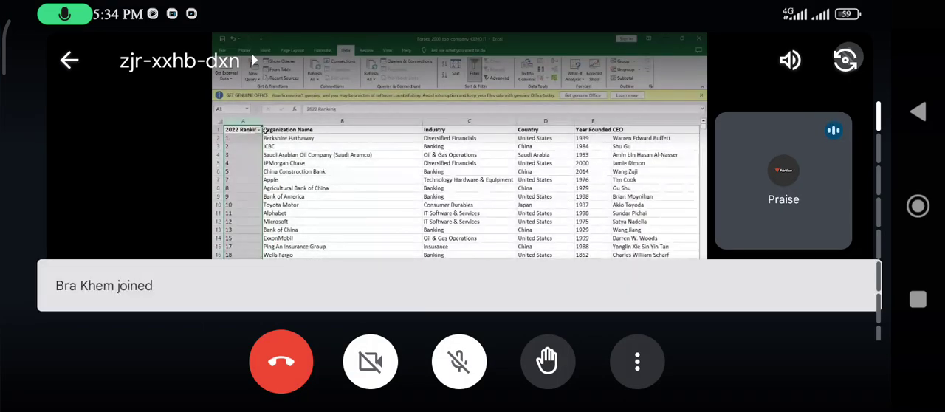
- Unmute the microphone in the Google Meet call
left_click(460, 361)
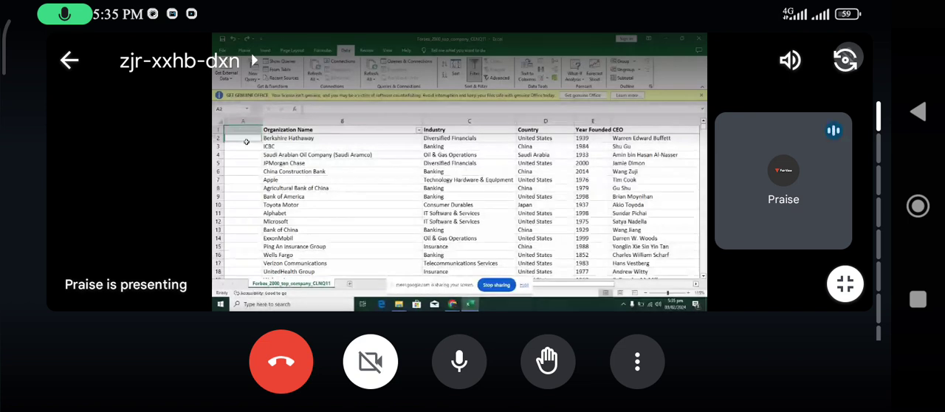
- Undo the last clearing of the 2022 Ranking column and clear the contents of the entire column again
key("ctrl+z")
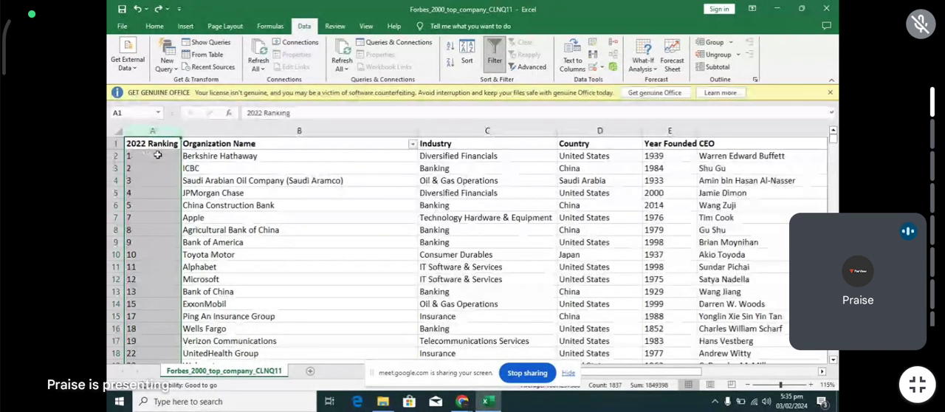
key("Delete")
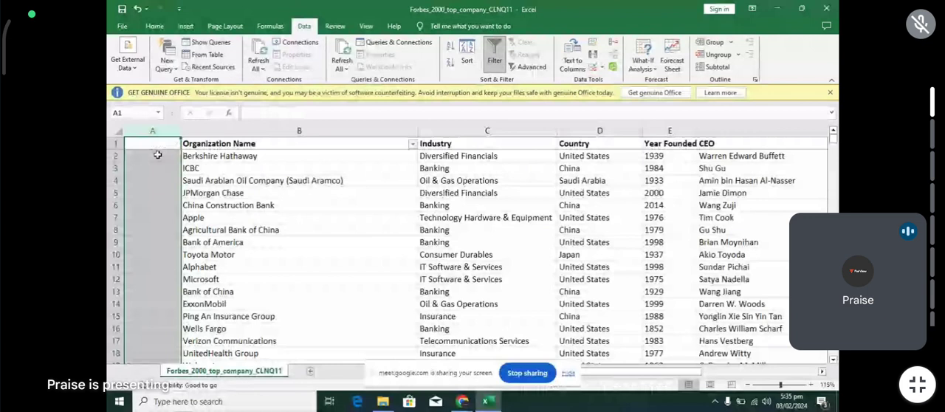
- Enter the header 2022 Ranking in cell A1
double_click(149, 144)
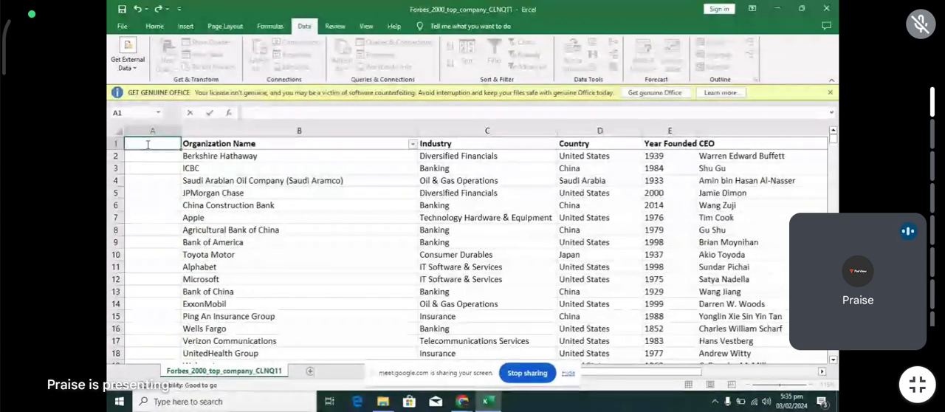
type("2022 Ra")
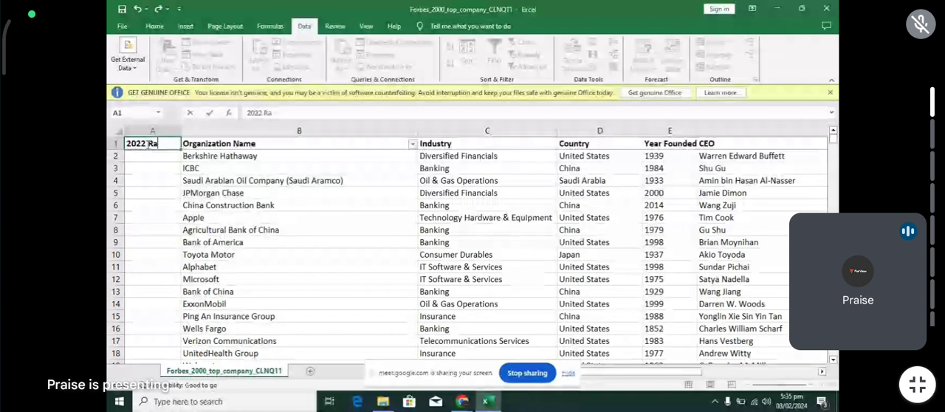
type("nking")
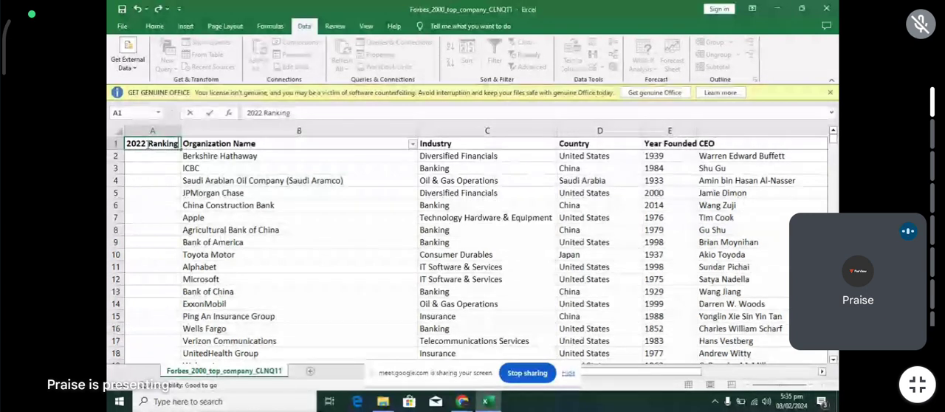
key("Return")
- Enter 1 and 2 in cells A2 and A3 and fill the number series down the 2022 Ranking column
type("1")
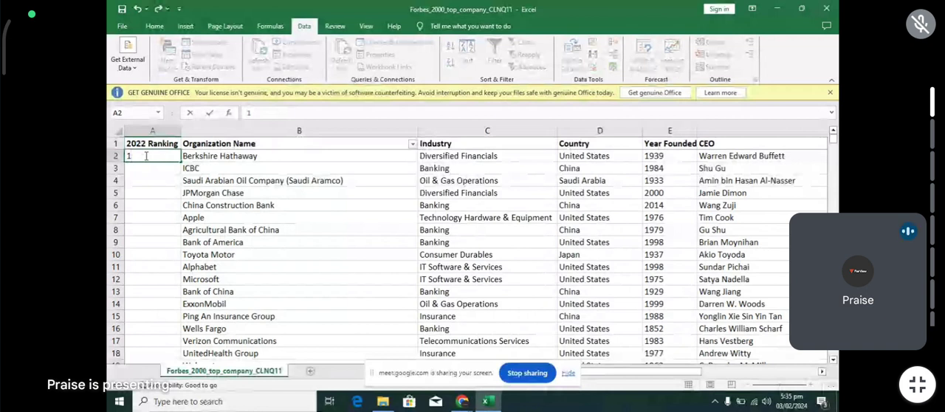
key("Return")
type("2")
left_click_drag(146, 155, 164, 169)
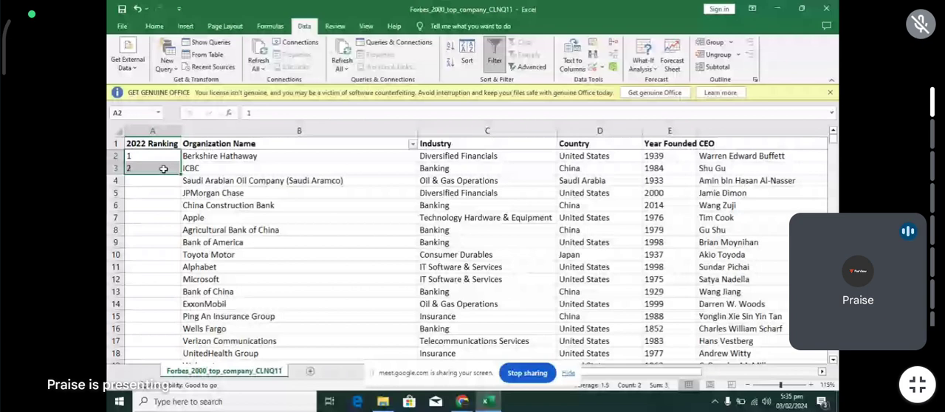
double_click(179, 175)
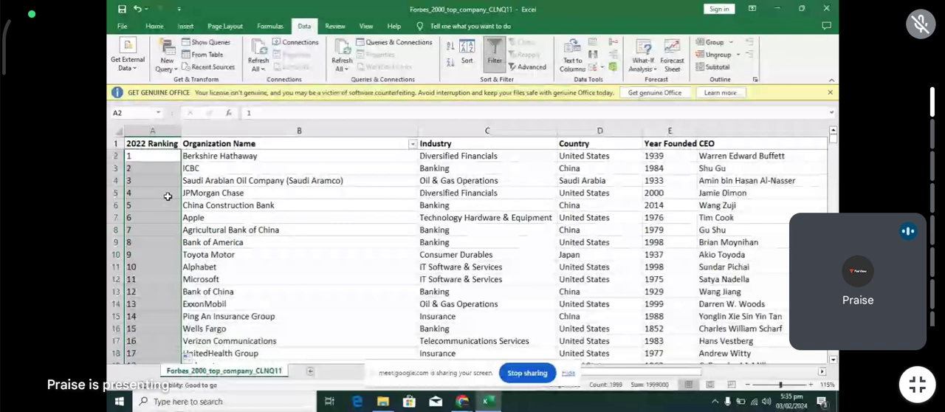
- Unmute the microphone in the Google Meet call and mute it again
left_click(538, 186)
left_click(471, 354)
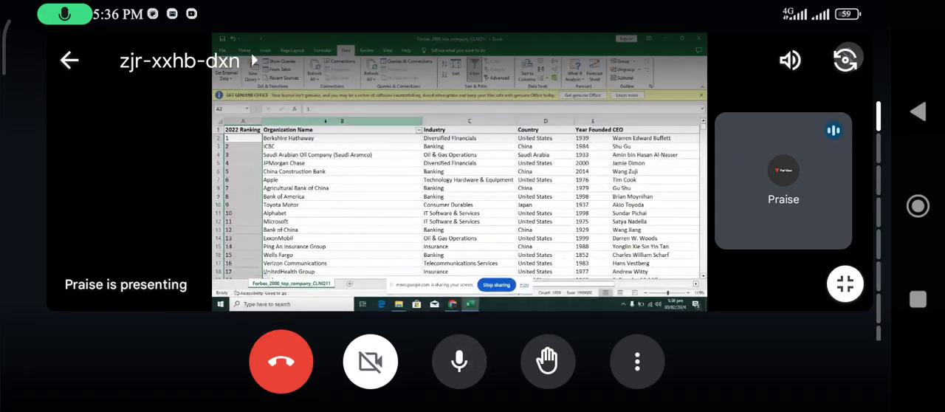
left_click(459, 361)
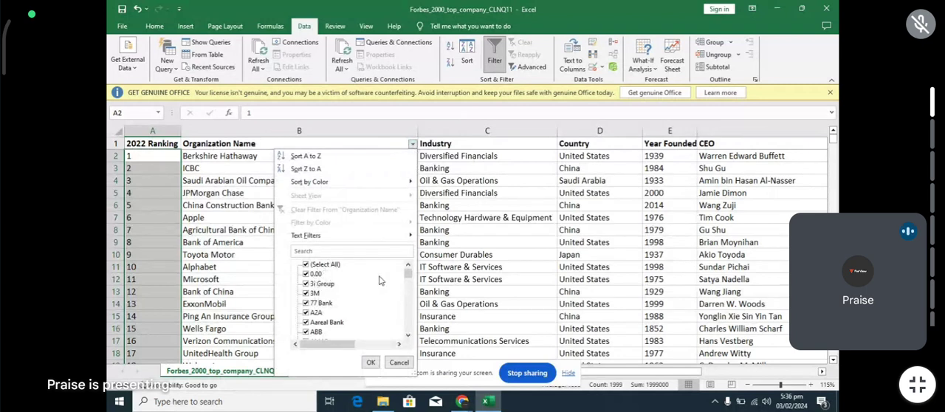
- Check the Organization Name filter values, keeping all of them selected, and move the filter to the Industry column
mouse_move(409, 274)
left_mouse_down()
mouse_move(411, 332)
mouse_move(406, 278)
left_mouse_up()
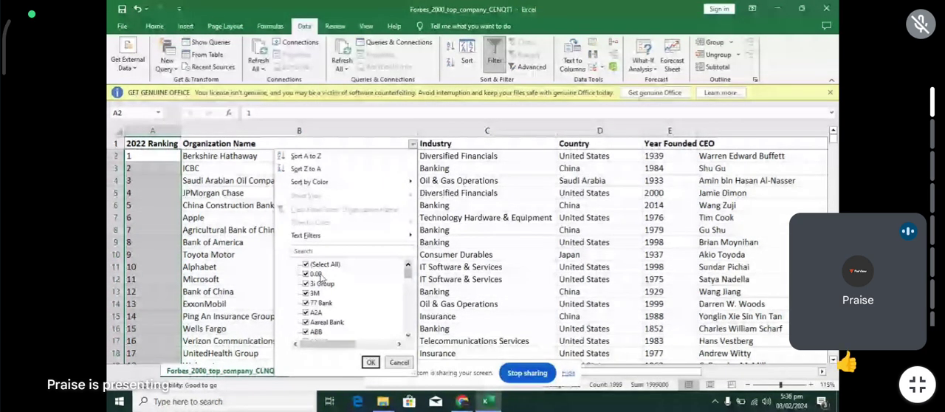
left_click(374, 365)
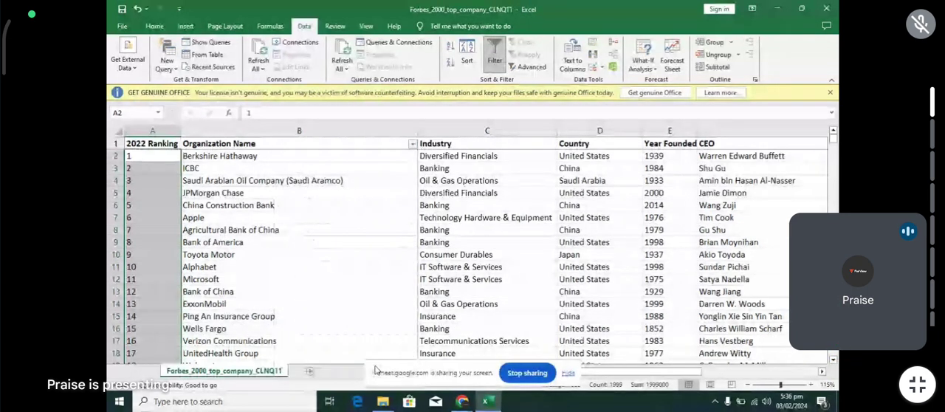
left_click(487, 131)
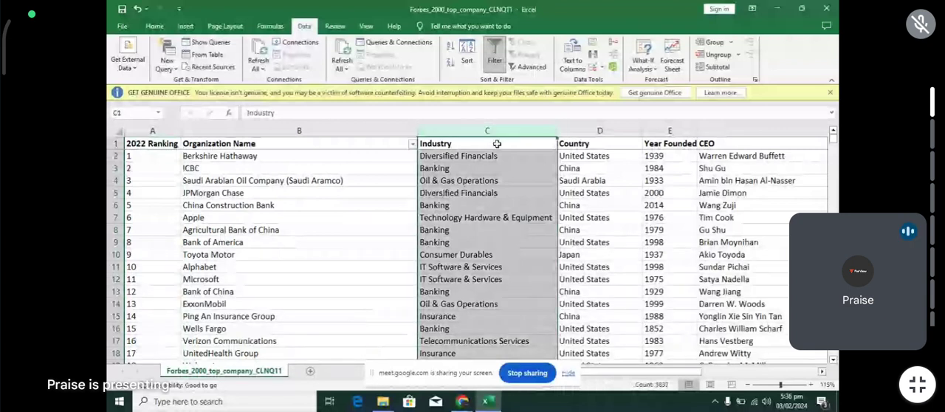
double_click(490, 55)
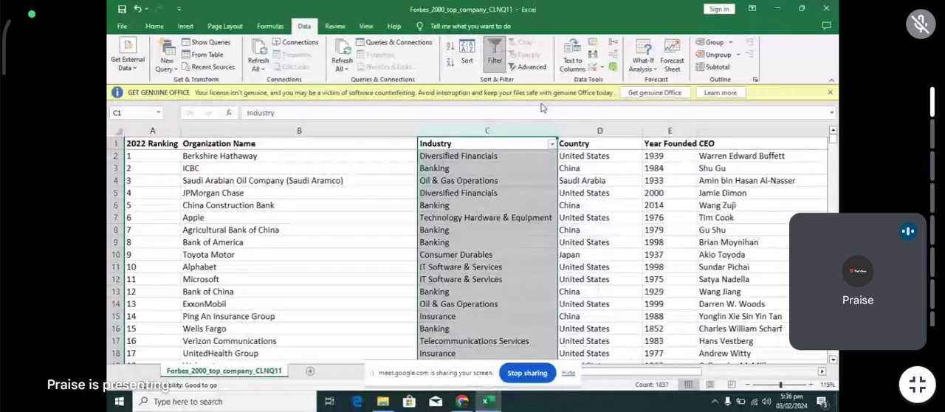
- Filter the Industry column to show only the Bank, Banking and Bankings entries
left_click(551, 144)
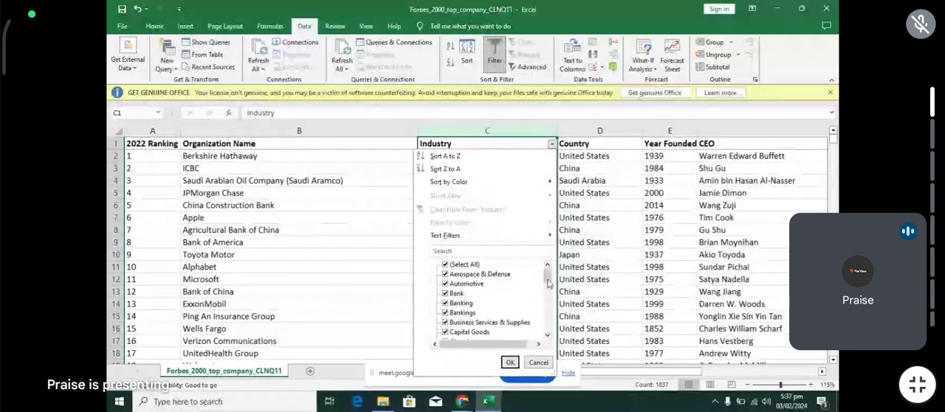
scroll(549, 284, "down", 1)
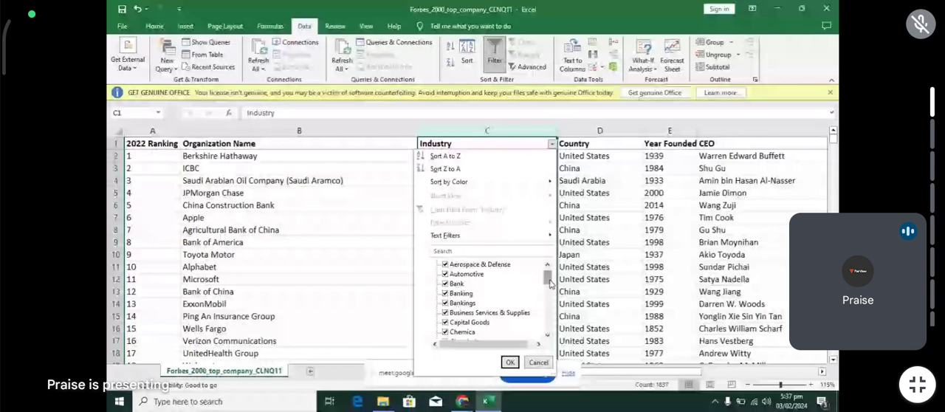
scroll(548, 284, "up", 1)
left_click(463, 265)
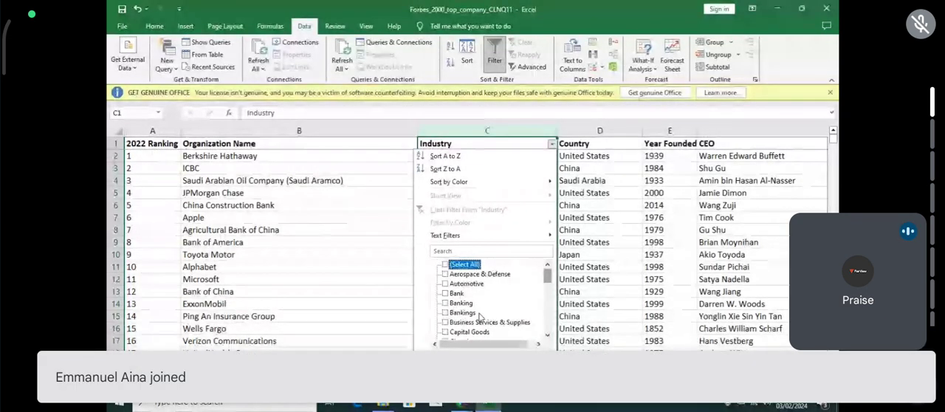
left_click(446, 293)
left_click(445, 303)
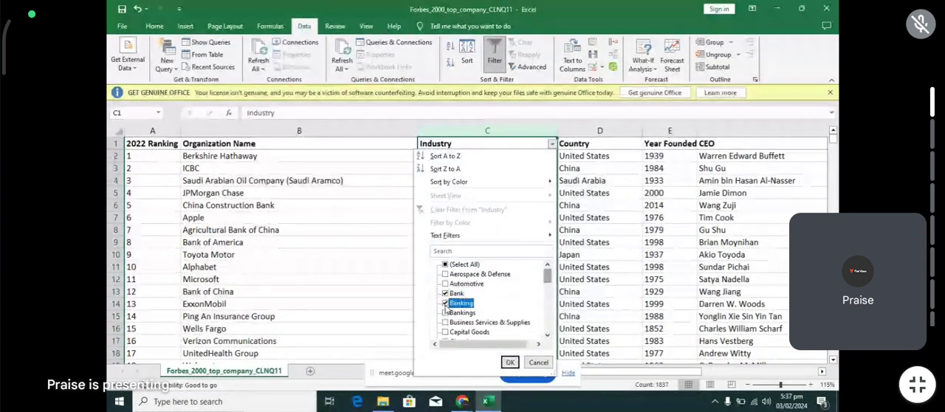
left_click(446, 312)
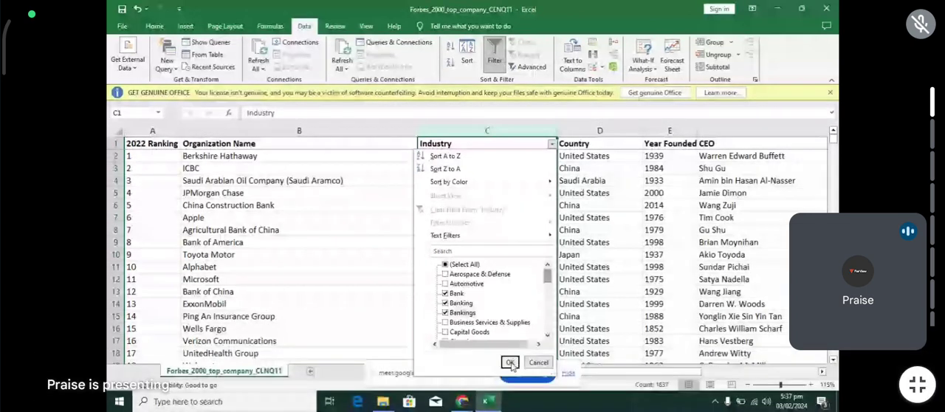
left_click(511, 364)
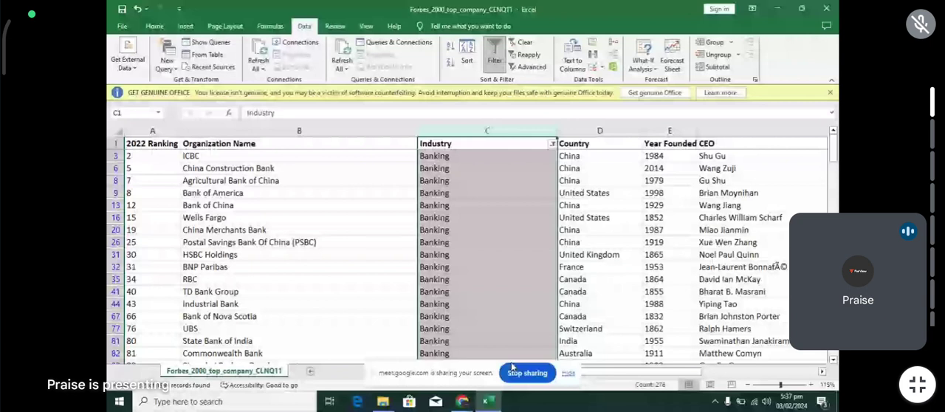
- Review the filtered bank rows and fill Banking from cell C3 down all visible Industry cells
left_click(451, 154)
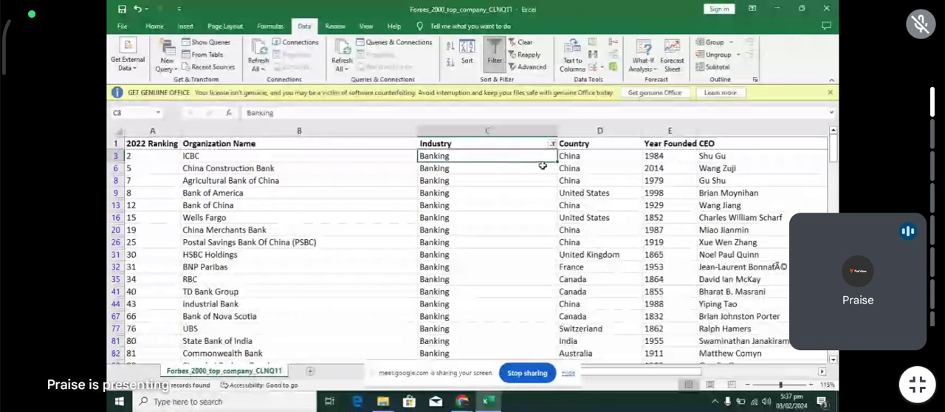
scroll(542, 165, "down", 12)
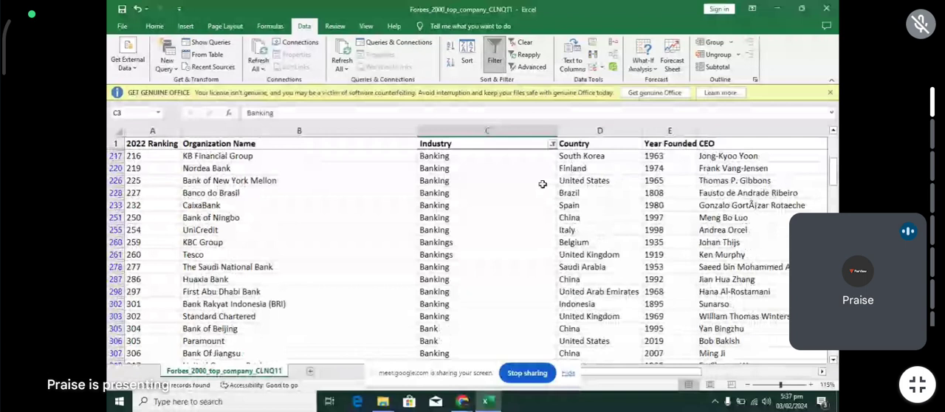
scroll(541, 184, "down", 10)
scroll(542, 184, "up", 2)
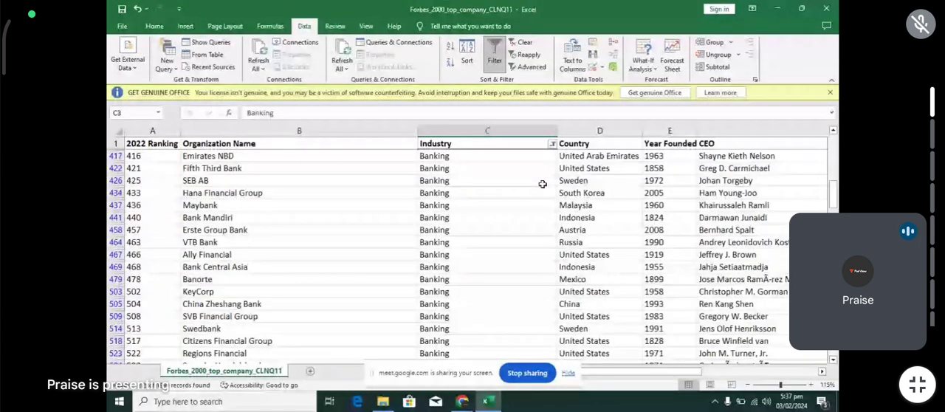
scroll(542, 184, "up", 6)
scroll(453, 220, "down", 3)
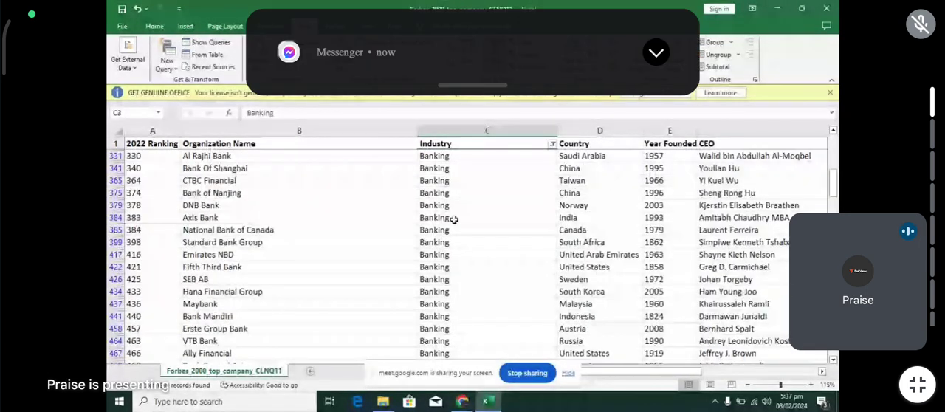
scroll(453, 219, "down", 2)
scroll(453, 219, "up", 20)
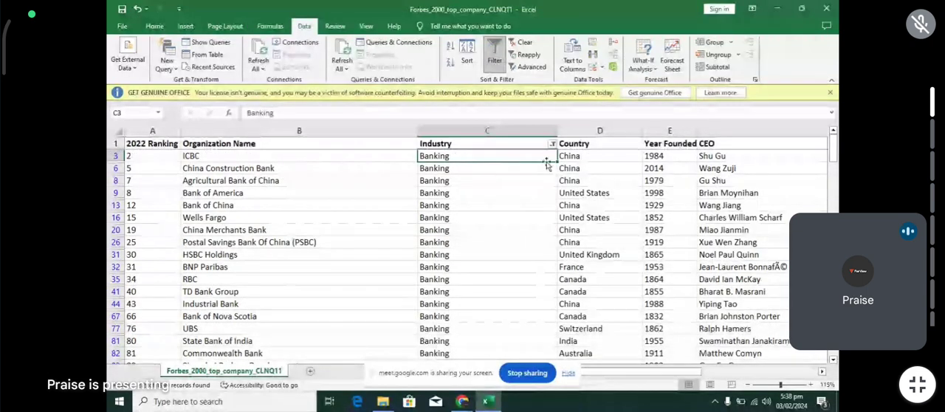
key("ctrl+shift+Down")
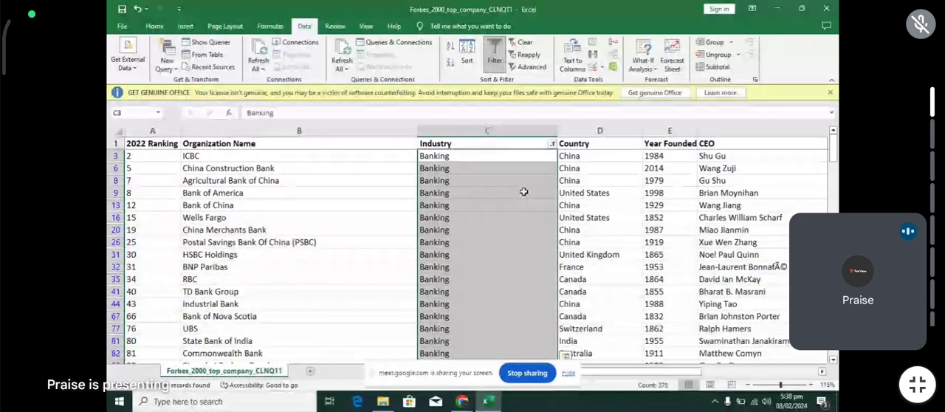
- Filter the Industry column to only Chemica and Chemicals, and fill Chemicals from cell C106 down the visible rows
left_click(553, 147)
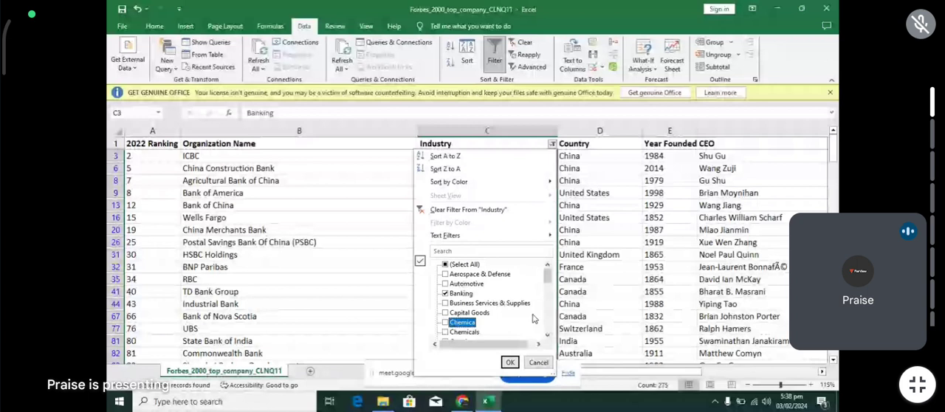
left_click(446, 323)
left_click(446, 332)
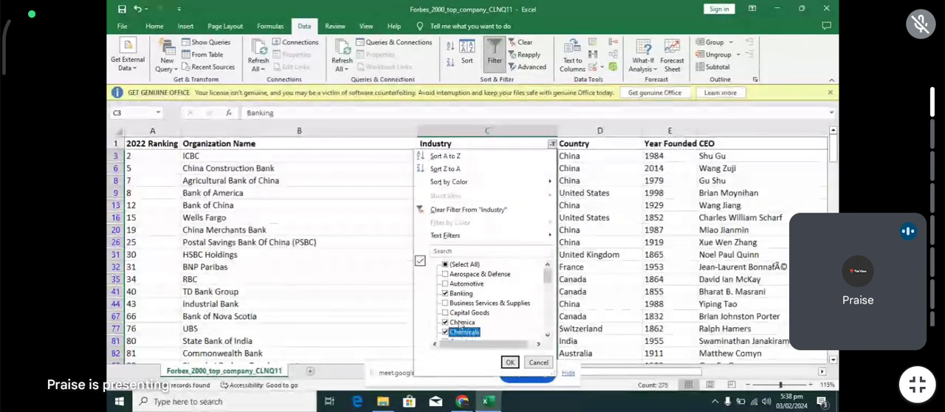
left_click(509, 361)
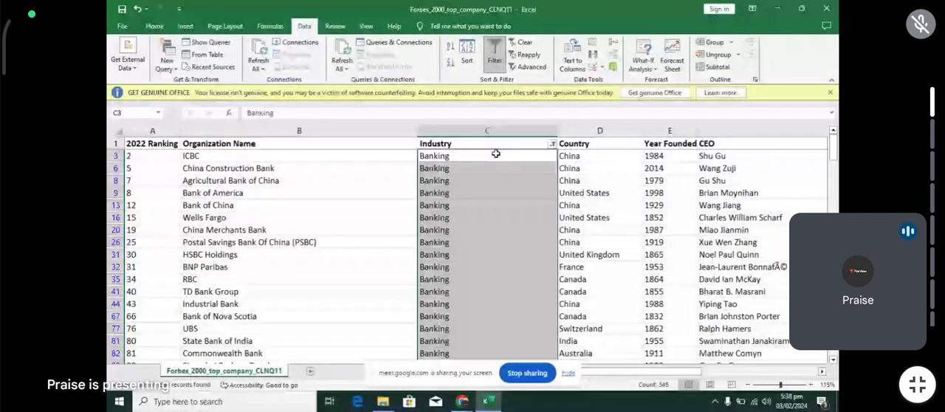
left_click(551, 144)
left_click(446, 294)
left_click(510, 363)
left_click(462, 157)
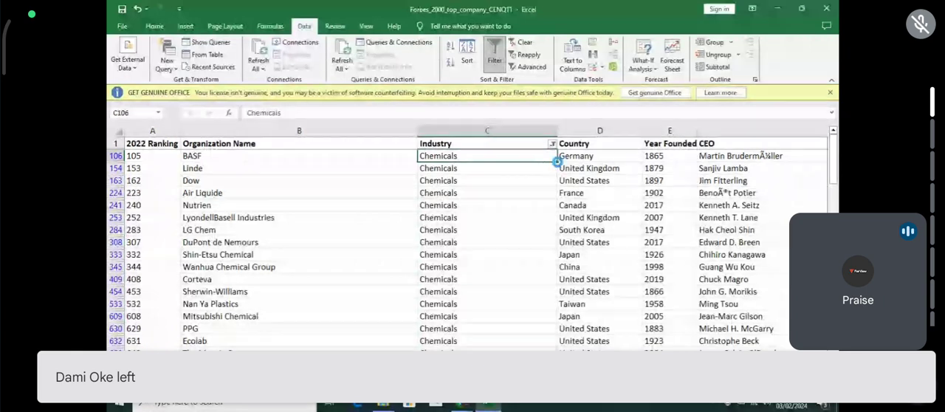
key("ctrl+shift+Down")
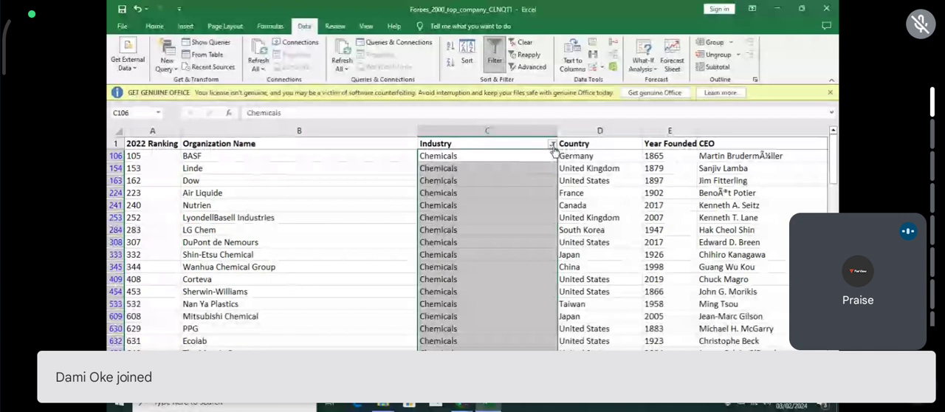
- Change the Industry filter to show only Oil & Gas Operation and Oil & Gas Operations instead of Chemicals
left_click(552, 145)
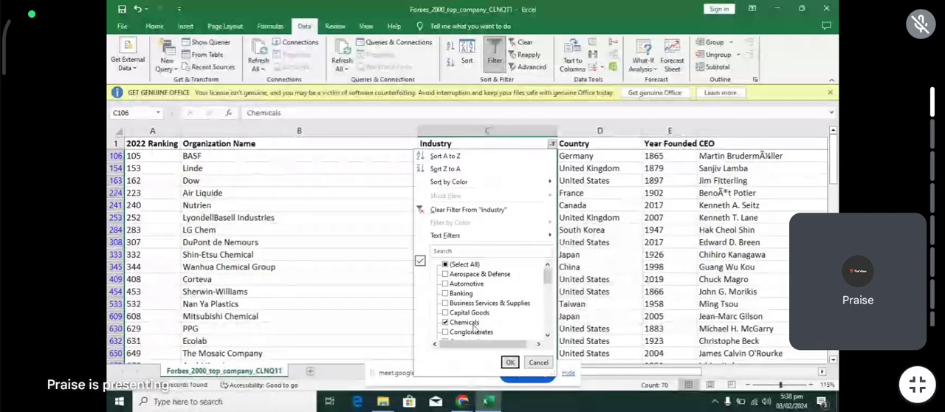
left_click(445, 322)
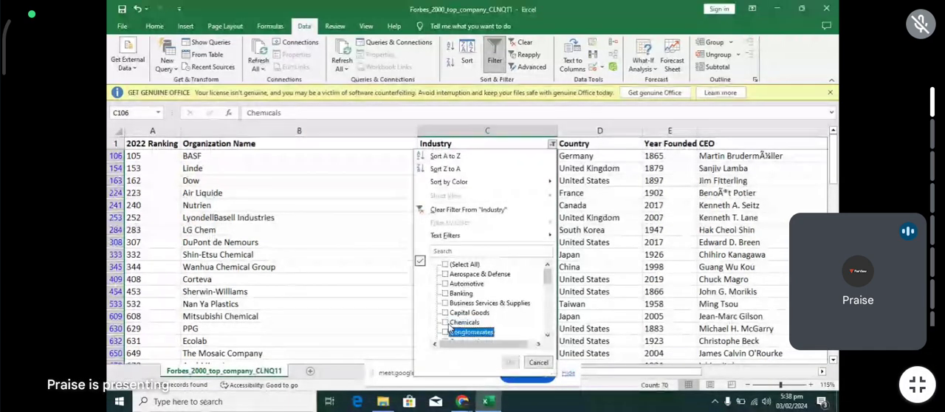
key("Down")
key("Down")
key("Down")
key("Down")
left_click(476, 313)
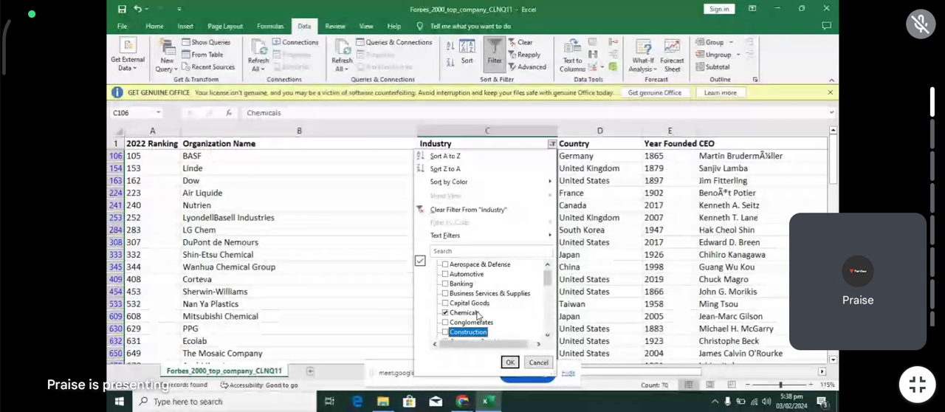
left_click(476, 315)
key("Down")
key("Down")
key("Down")
key("Down")
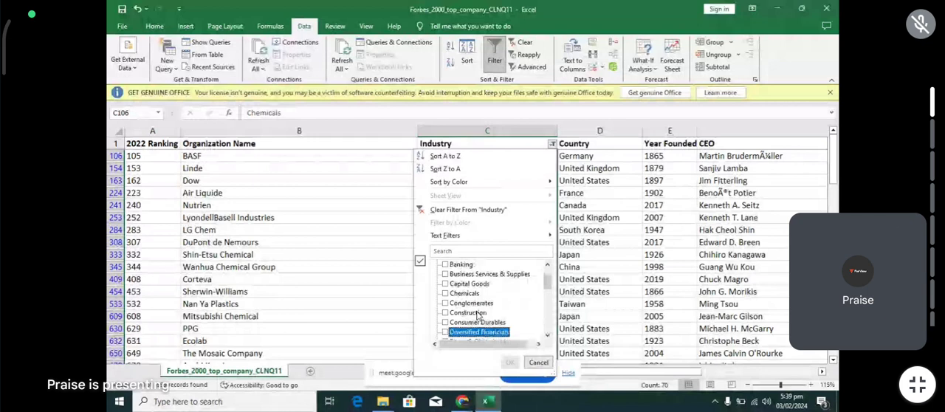
key("Down")
key("Down")
key("Down")
key("Down")
key("Down")
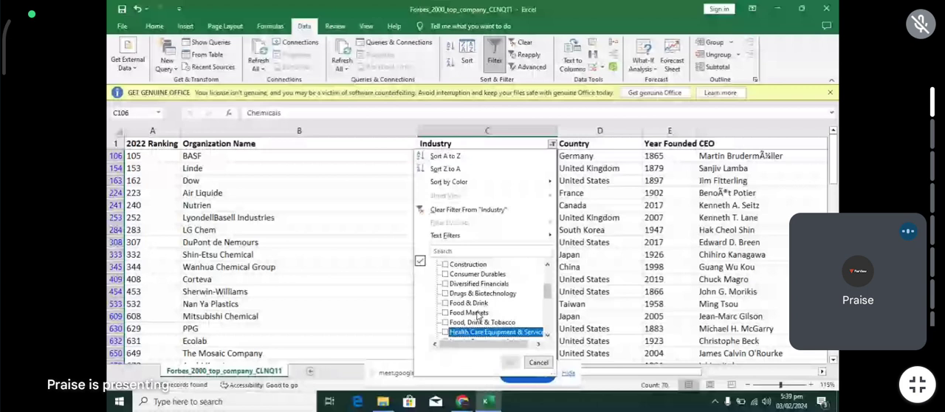
key("Down")
key("Down")
key("Down")
key("Down")
key("Down")
key("Down")
key("Down")
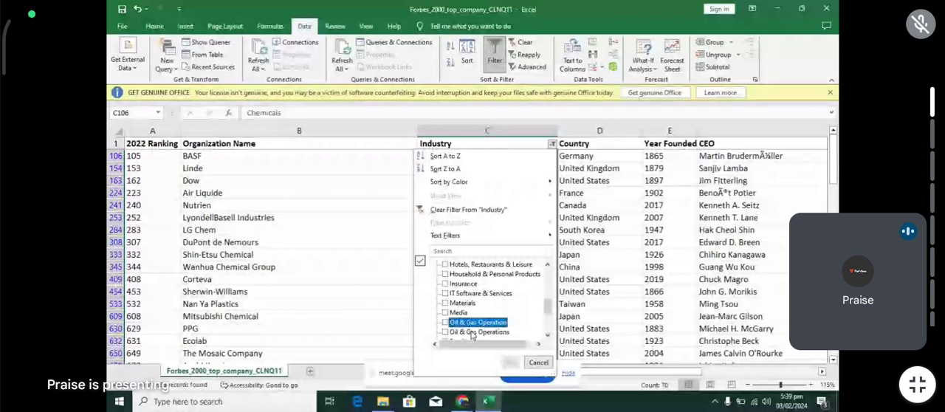
left_click(445, 324)
left_click(446, 333)
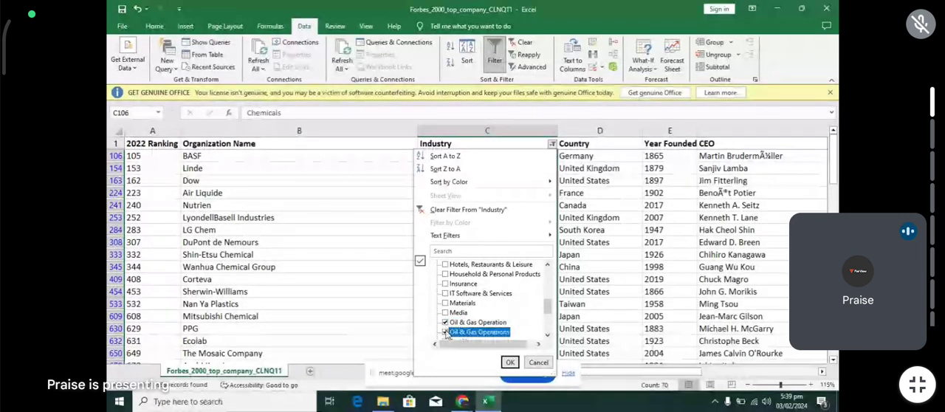
left_click(509, 362)
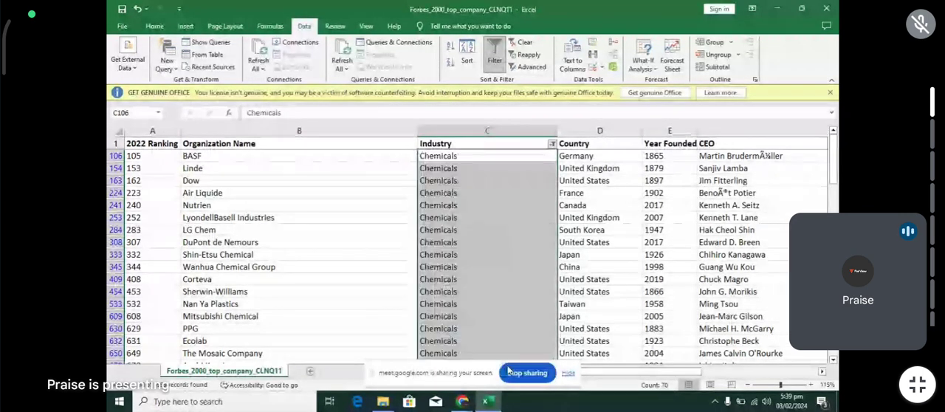
- Change cell C4 to Oil & Gas Operation and fill it down all visible Industry cells
left_click(498, 156)
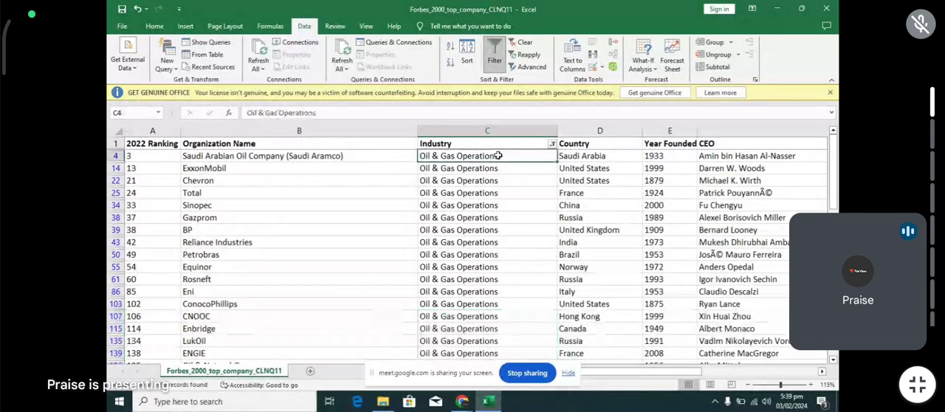
double_click(502, 155)
key("BackSpace")
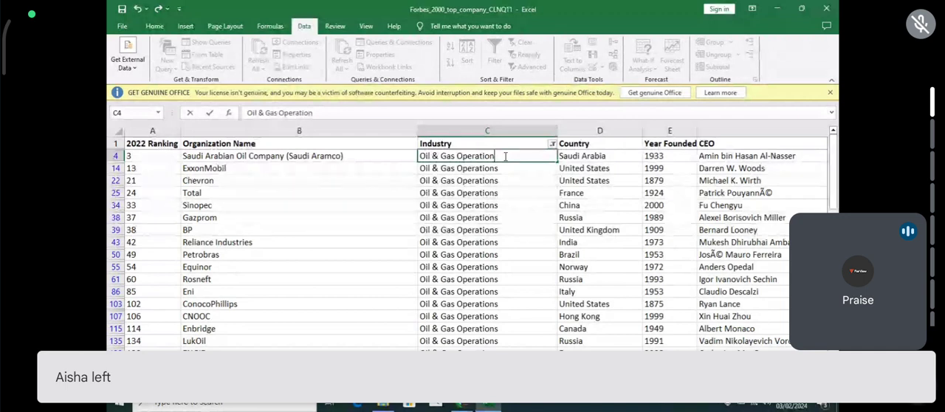
key("Return")
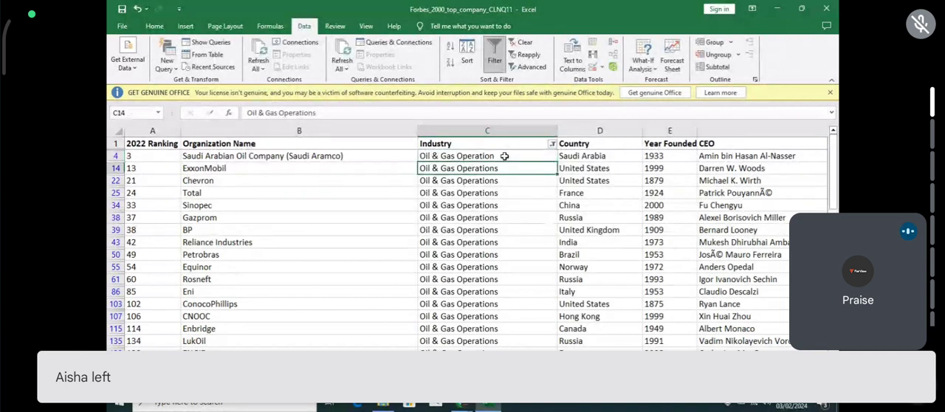
left_click(504, 156)
double_click(558, 161)
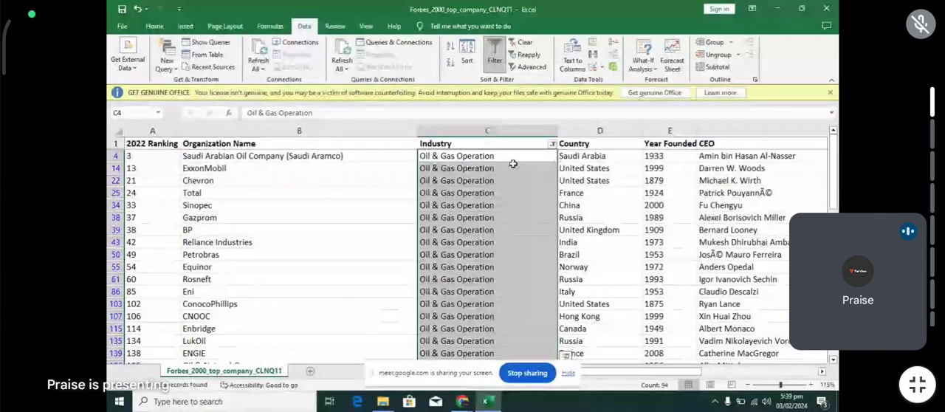
- Change the Industry filter to show only Semiconduct and Semiconductors instead of Oil & Gas Operation
left_click(552, 144)
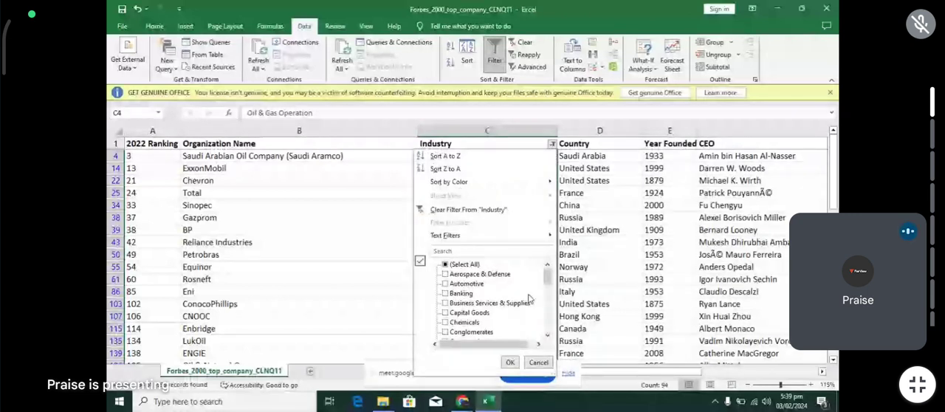
scroll(528, 298, "down", 6)
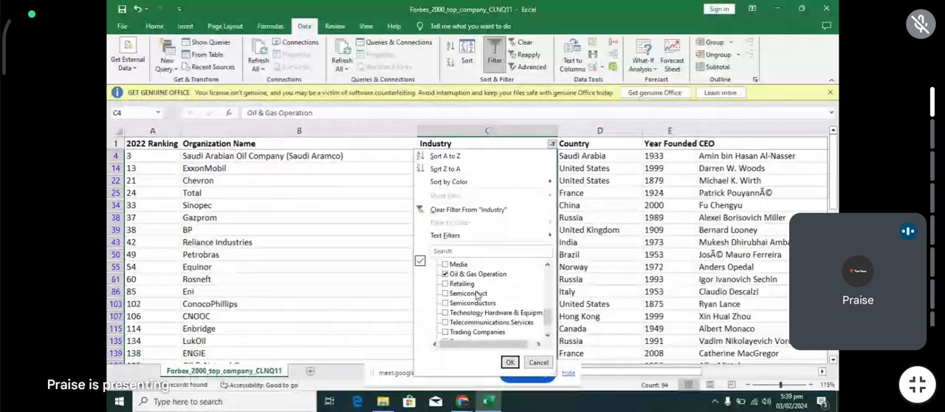
left_click(445, 274)
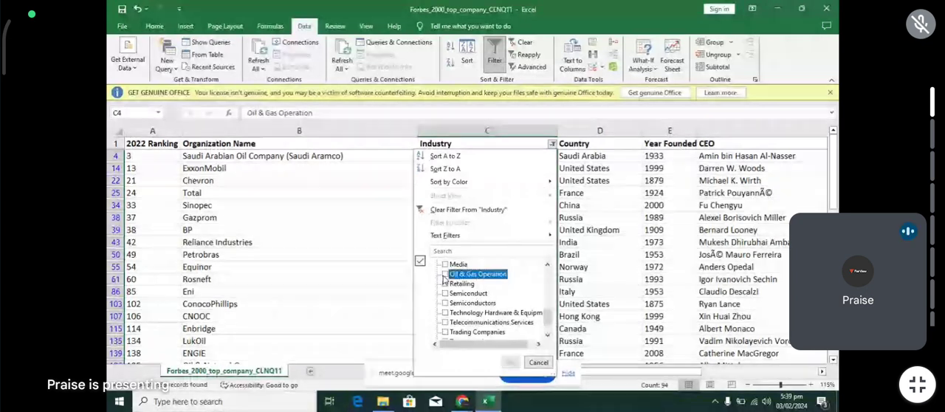
left_click(446, 293)
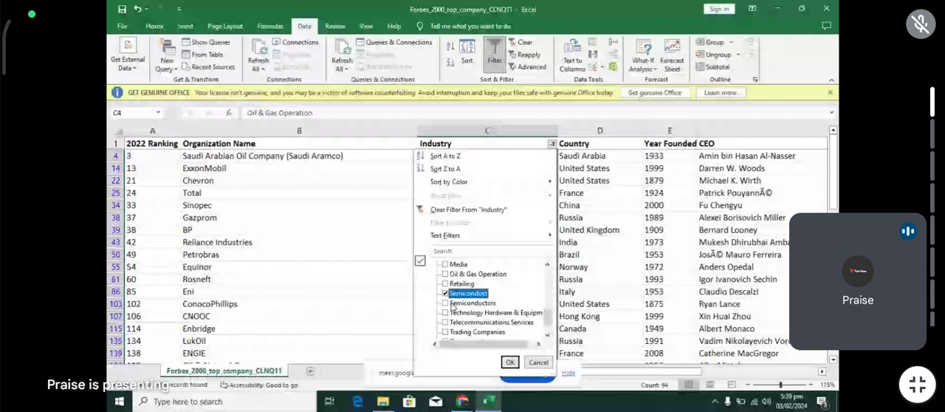
left_click(452, 304)
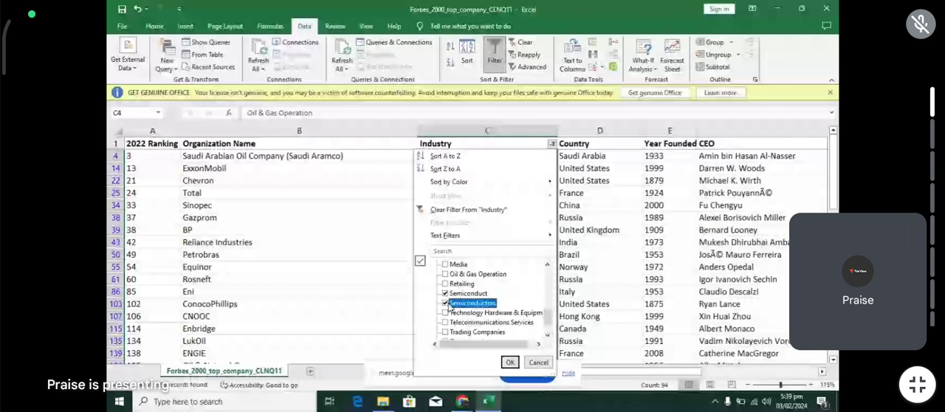
left_click(509, 362)
- Fill Semiconductors from cell C40 down all visible Industry cells and check the filled rows
left_click(497, 156)
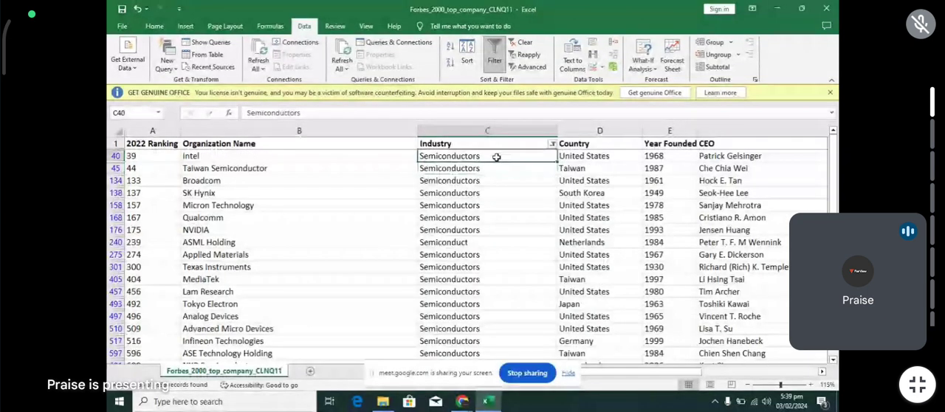
left_click(465, 244)
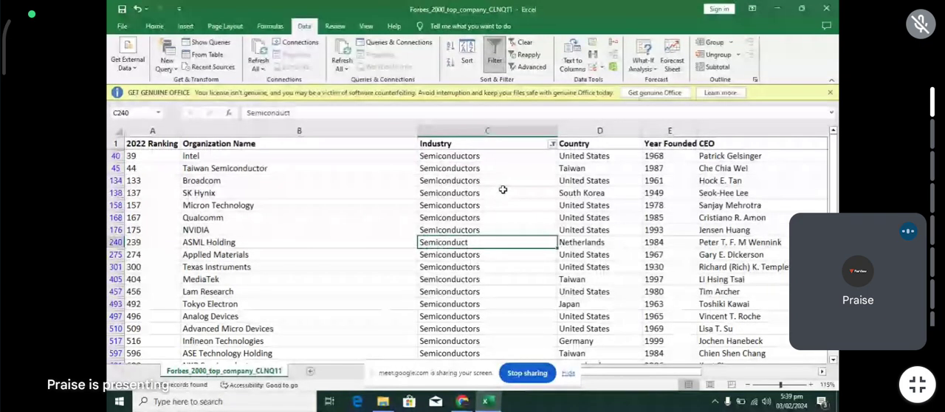
left_click(490, 157)
double_click(557, 162)
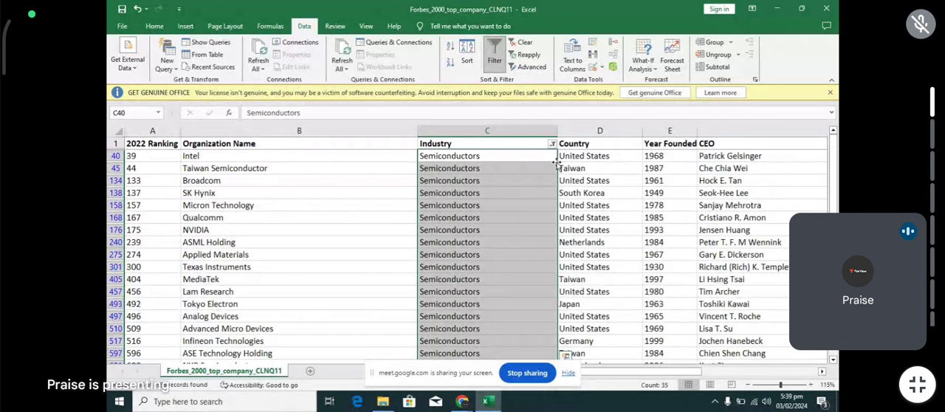
scroll(530, 193, "down", 3)
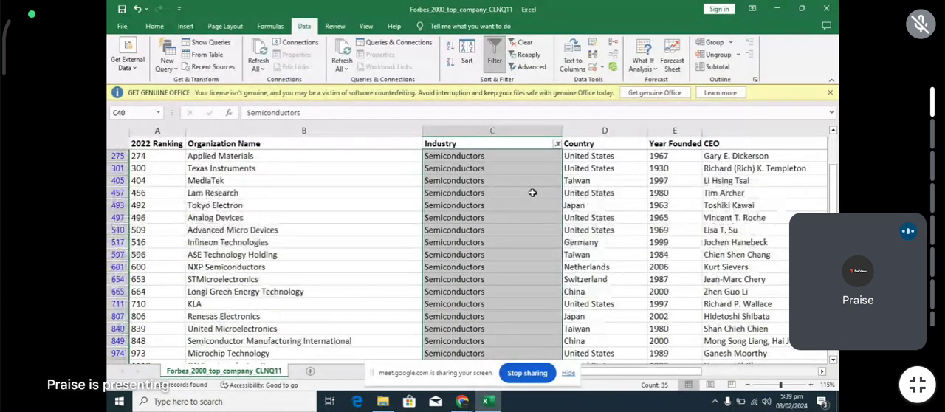
scroll(531, 192, "up", 3)
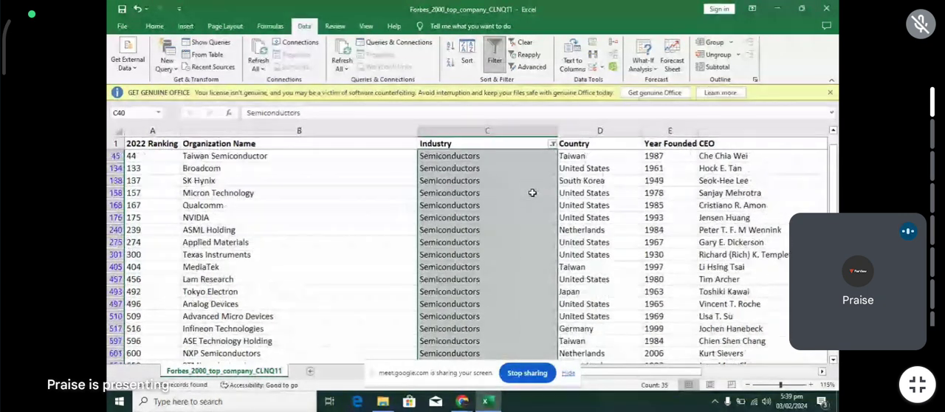
- Check the remaining Industry filter entries for inconsistent names and select all of them to show every row again
left_click(552, 144)
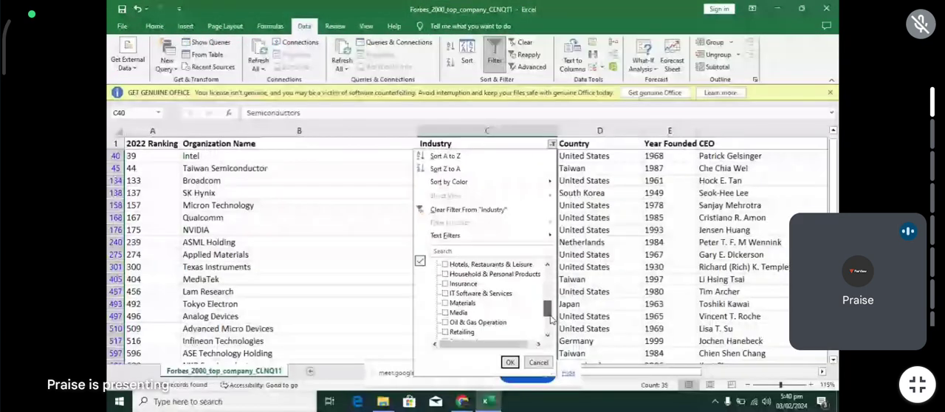
left_click_drag(550, 319, 548, 329)
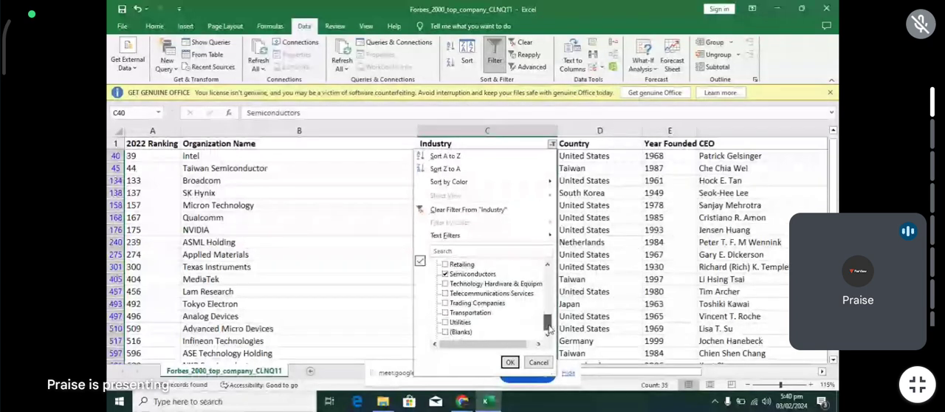
left_click(465, 274)
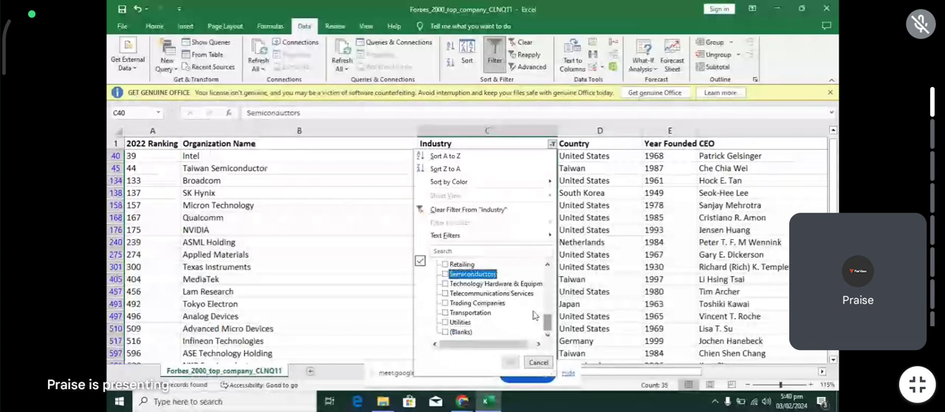
scroll(535, 316, "up", 10)
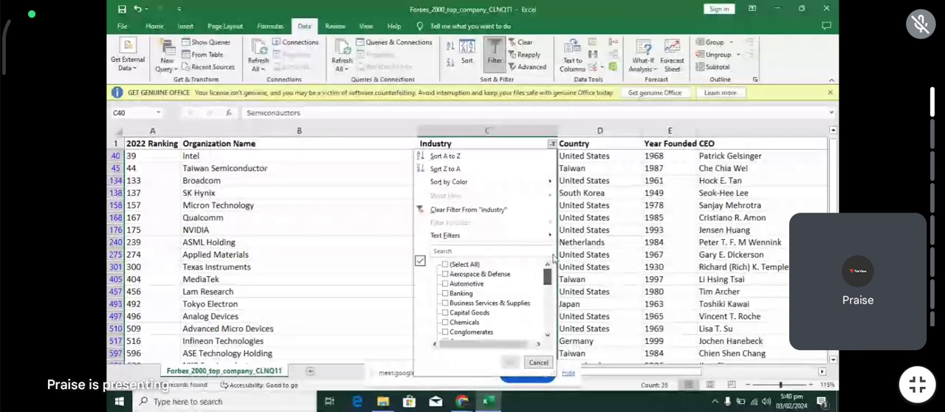
left_click(465, 264)
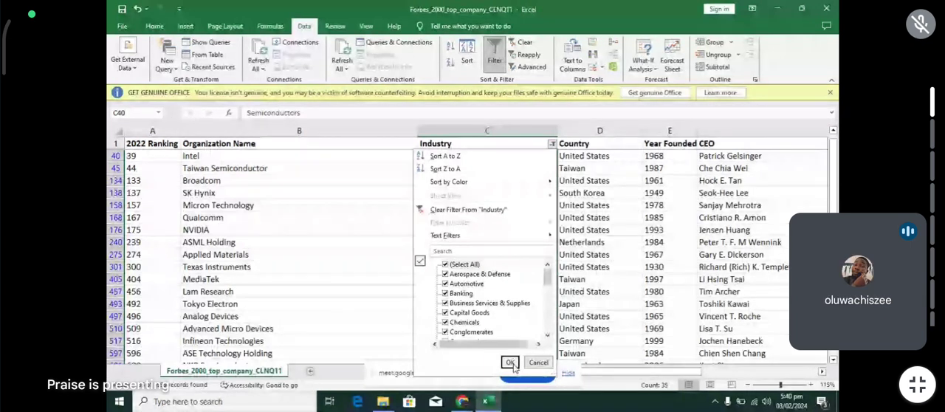
left_click(509, 362)
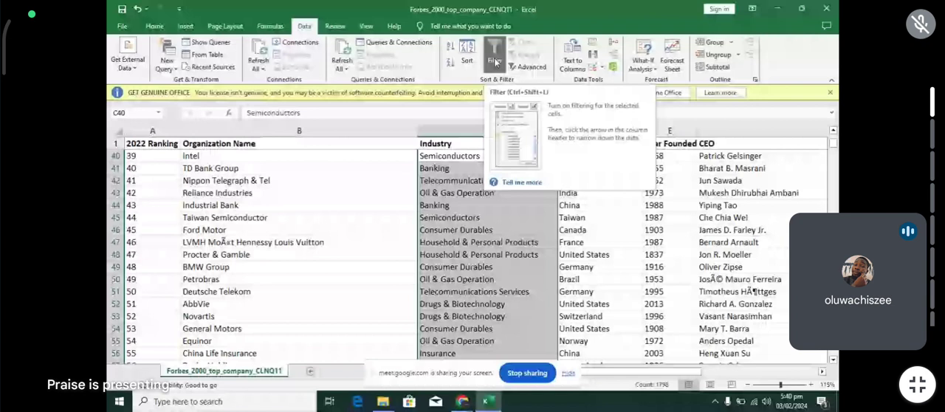
left_click(495, 62)
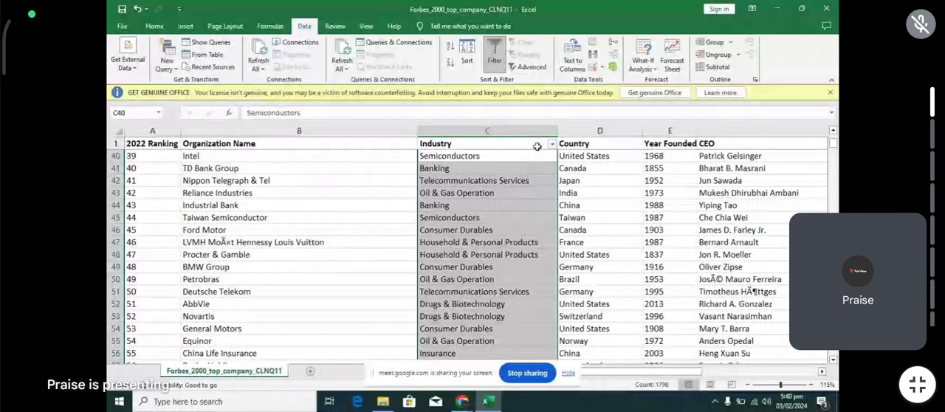
left_click(520, 206)
left_click(459, 361)
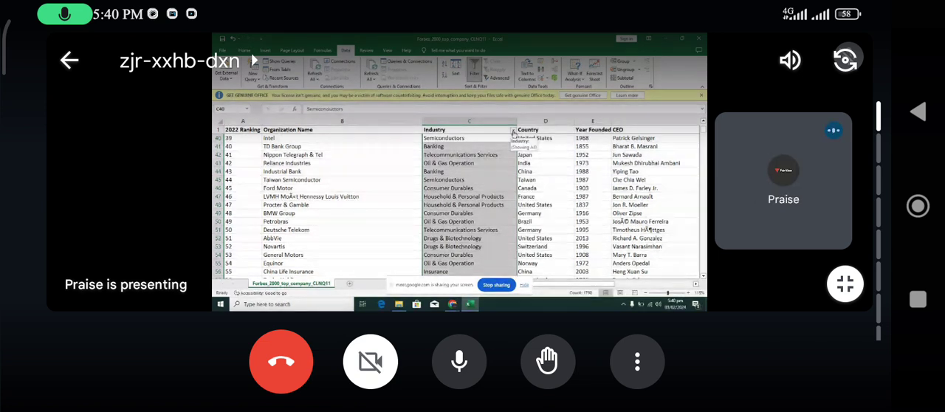
left_click(459, 362)
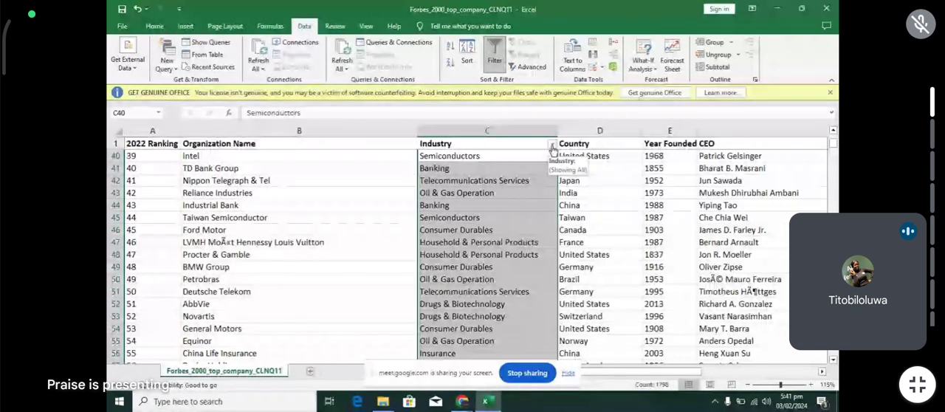
- Examine the unfiltered Industry column down the sheet for consistent names and return to the first row
scroll(552, 149, "down", 6)
scroll(552, 150, "down", 20)
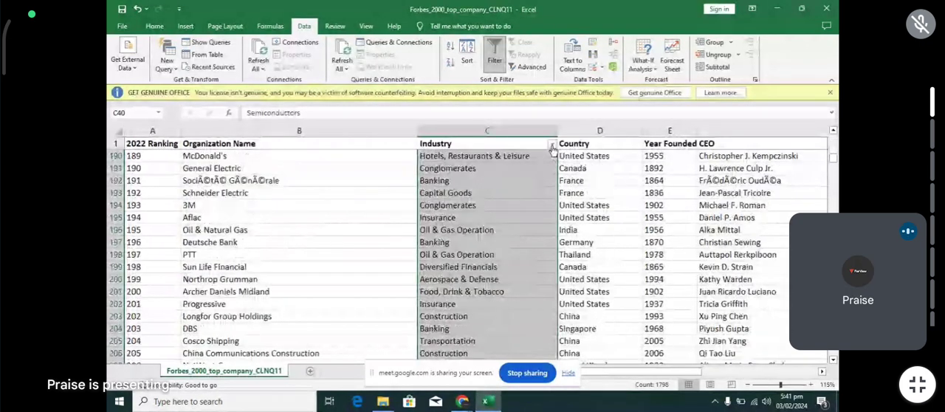
scroll(552, 150, "down", 20)
scroll(552, 150, "down", 20)
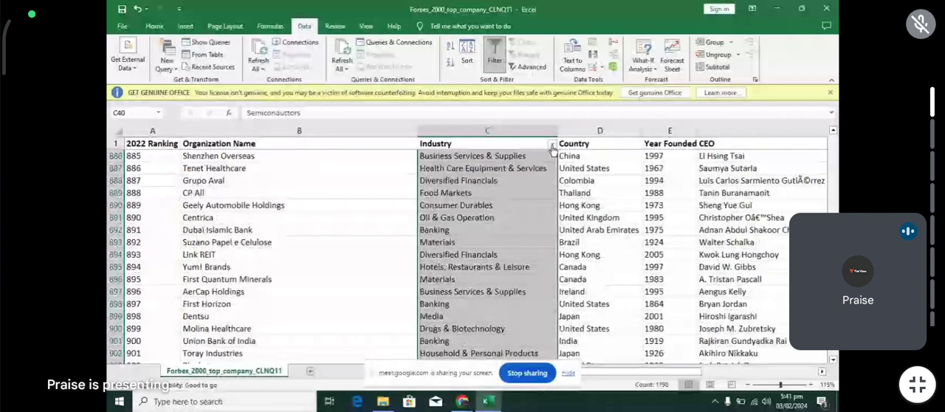
scroll(553, 150, "down", 9)
scroll(533, 243, "up", 20)
scroll(533, 185, "down", 2)
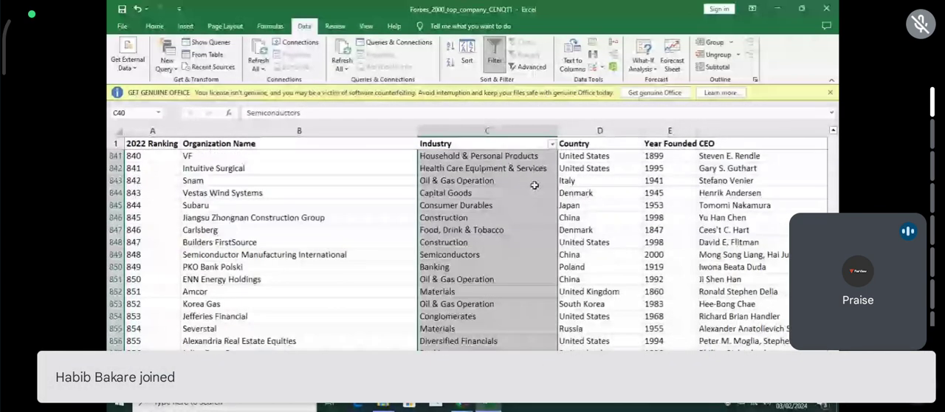
scroll(534, 186, "up", 20)
scroll(534, 185, "up", 17)
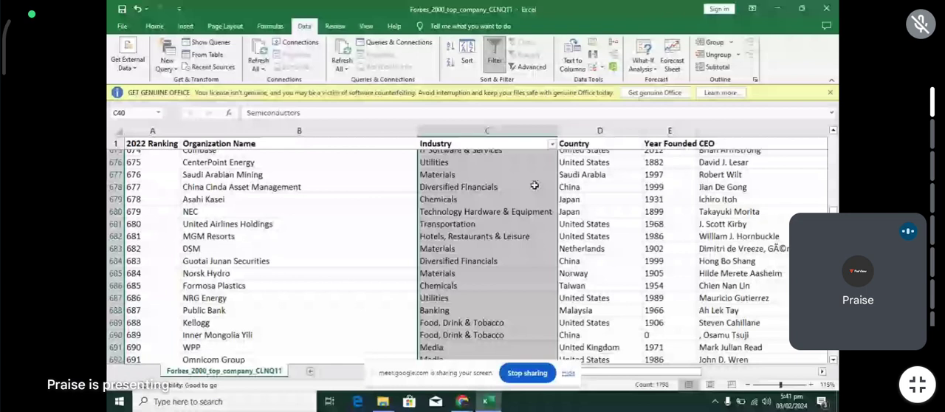
scroll(534, 185, "up", 20)
scroll(534, 185, "up", 20)
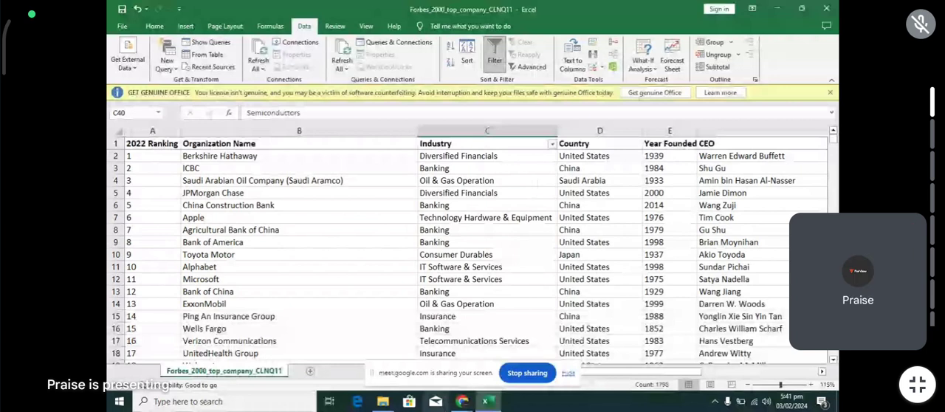
- Turn off filtering on the Industry column and turn it on for the Country column
left_click(494, 59)
left_click(463, 131)
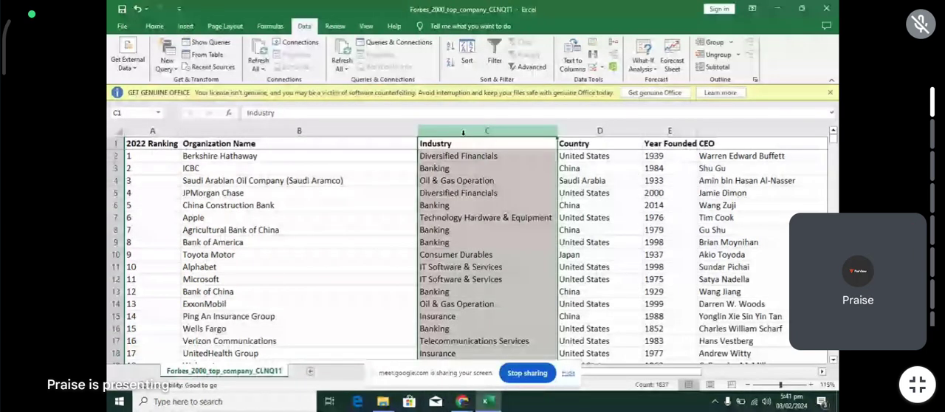
left_click_drag(463, 133, 588, 133)
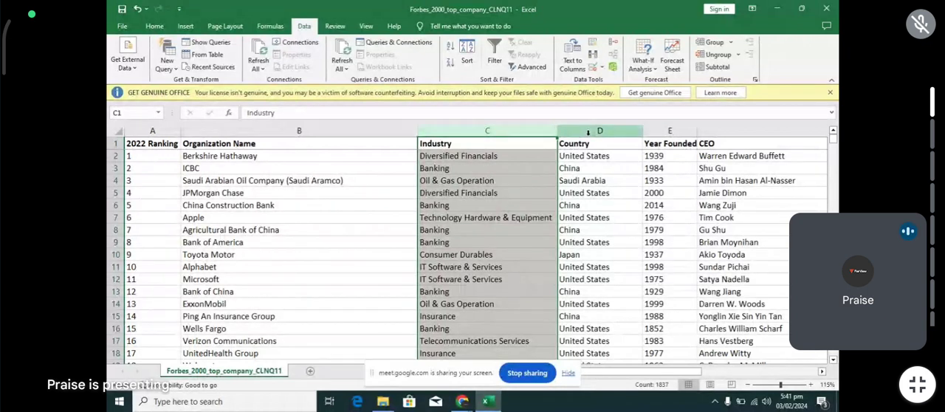
left_click(588, 132)
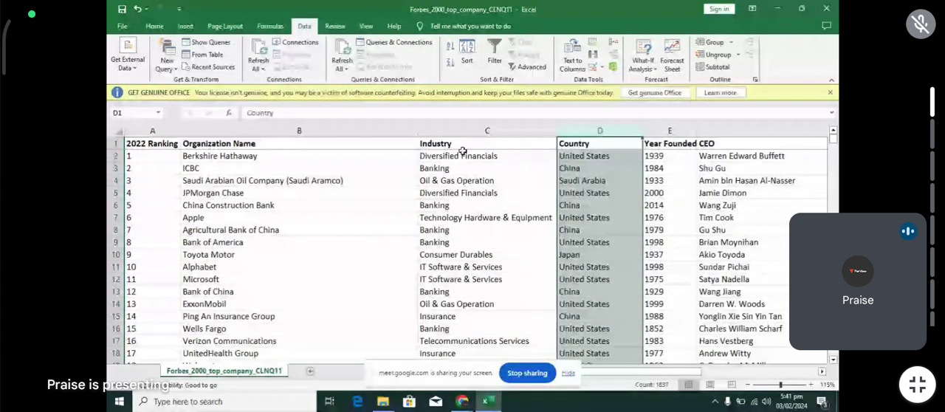
left_click(495, 61)
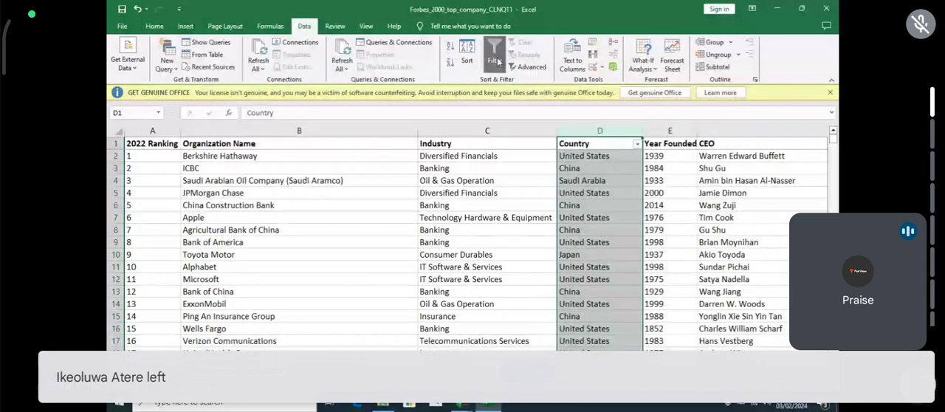
- Open the Country filter list and deselect all countries
left_click(638, 145)
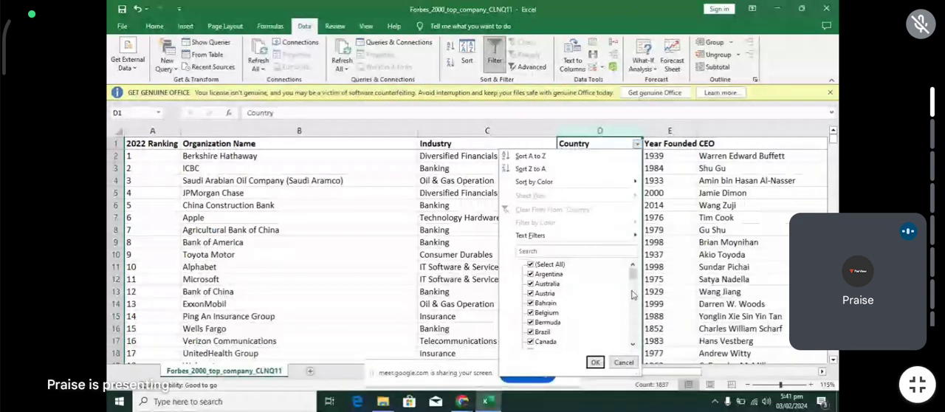
key("Down")
key("Down")
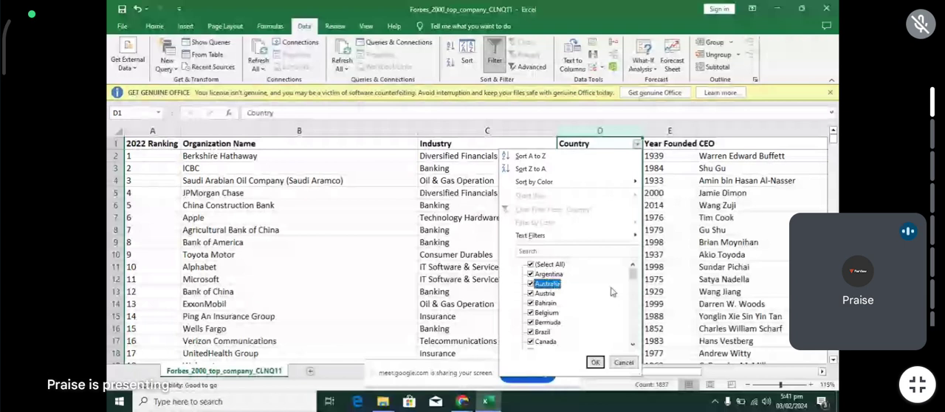
left_click(530, 264)
- Look through the Country filter entries for inconsistent names and select the J entry
key("Down")
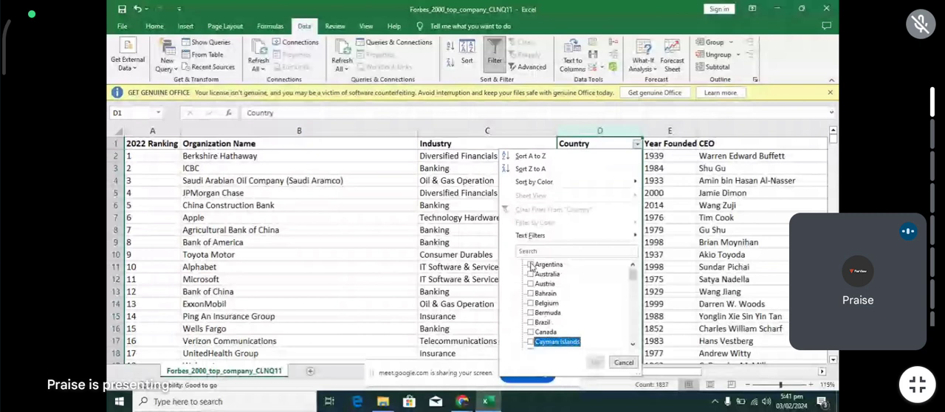
key("Down")
key("Down")
key("Down")
key("Down")
key("Down")
key("Down")
key("Down")
key("Down")
key("Down")
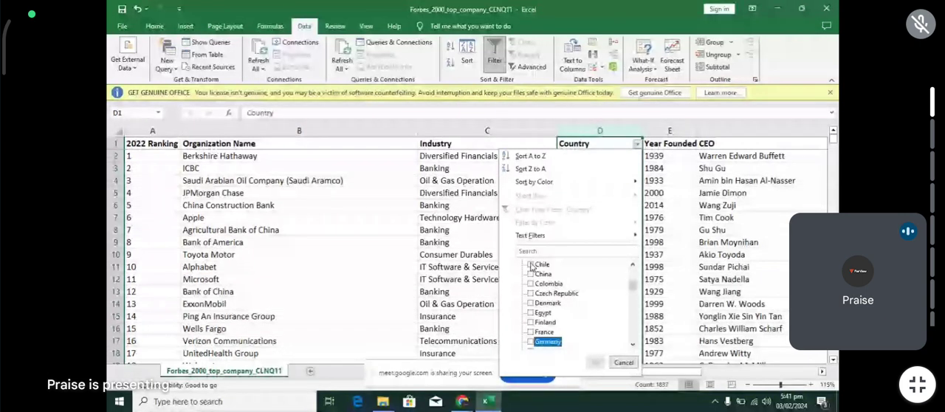
key("Down")
key("Down")
key("Down")
key("Down")
key("Down")
key("Down")
key("Down")
key("Down")
key("Down")
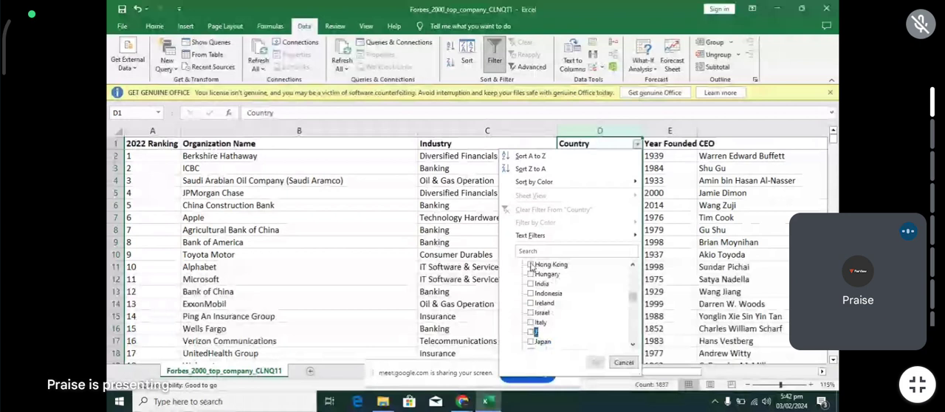
key("space")
- Check the remaining Country filter entries for inconsistent names and apply the filter to show only J
key("Down")
key("Down")
key("Down")
key("Down")
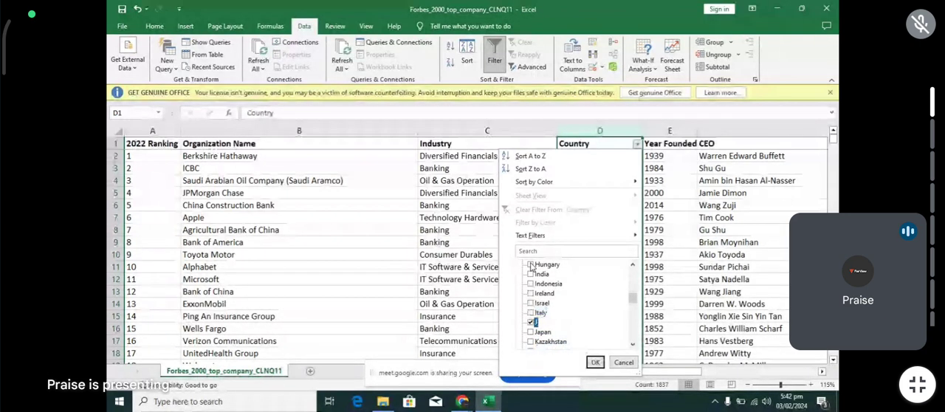
key("Down")
key("Down")
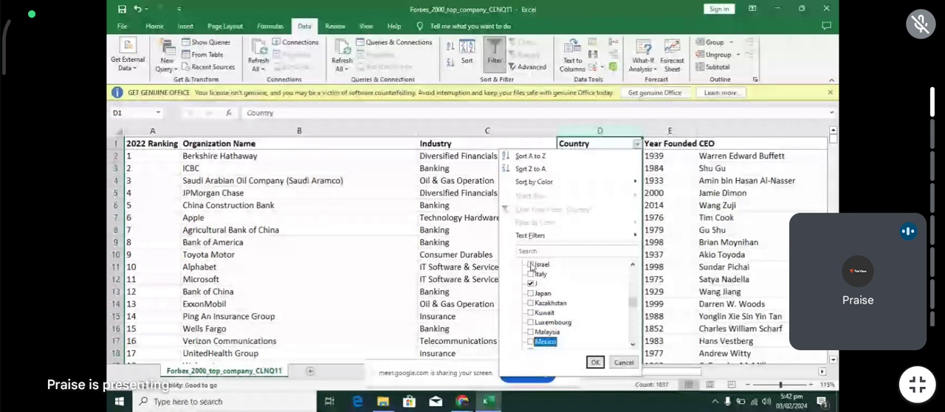
key("Down")
key("Down")
key("Down")
key("Down")
key("Down")
key("Down")
key("Down")
key("Down")
key("Down")
key("Down")
key("Down")
key("Down")
key("Down")
key("Down")
key("Down")
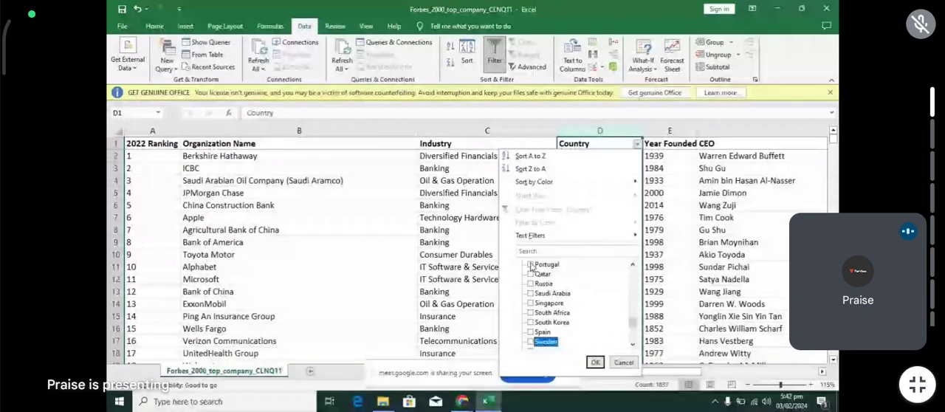
key("Down")
key("Down")
key("Down")
key("Down")
key("Down")
key("Down")
key("Down")
key("Down")
key("Down")
key("Down")
key("Down")
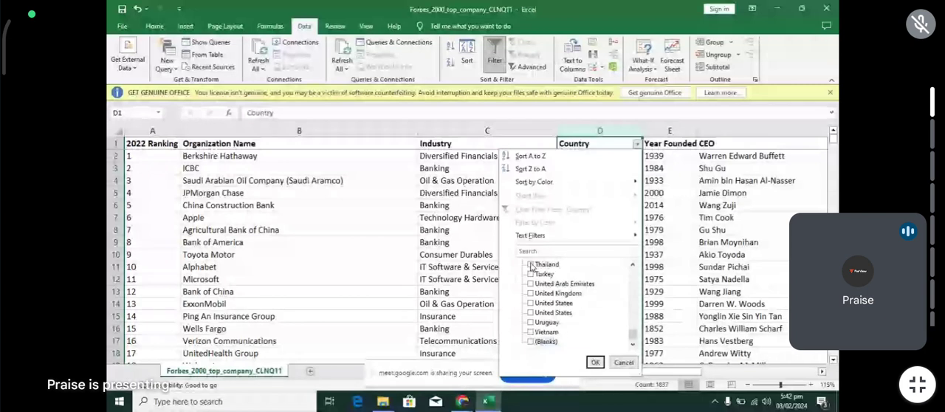
left_click(595, 362)
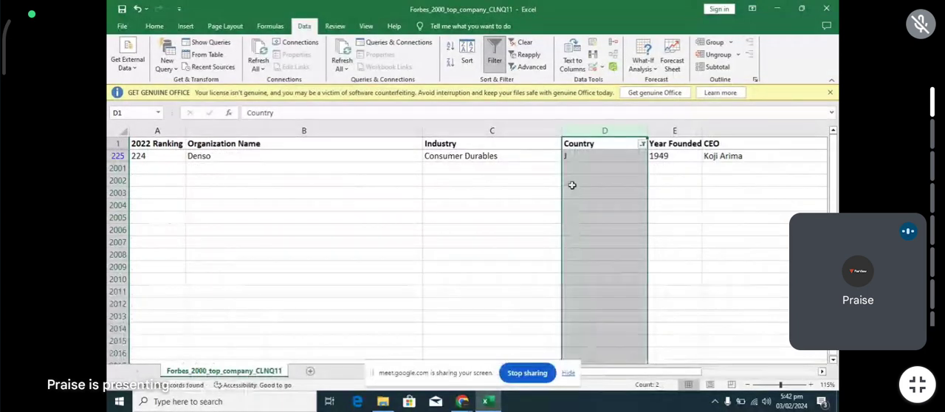
- Review the Country filter list down to its last entries again and close it without changes
right_click(116, 156)
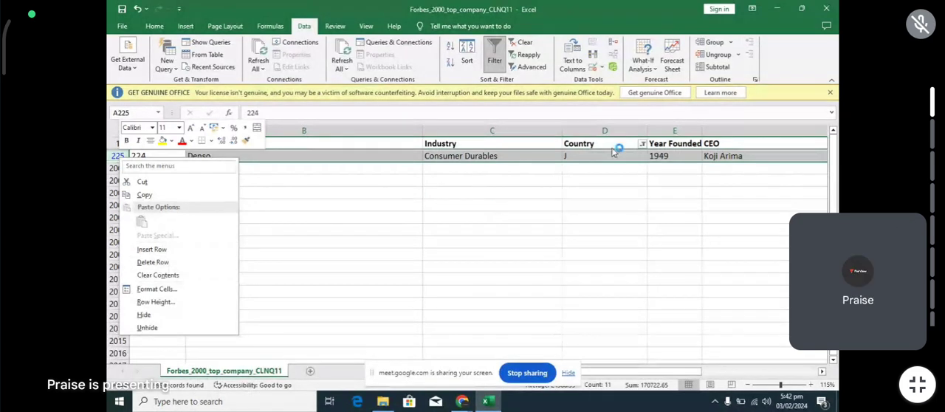
left_click(644, 146)
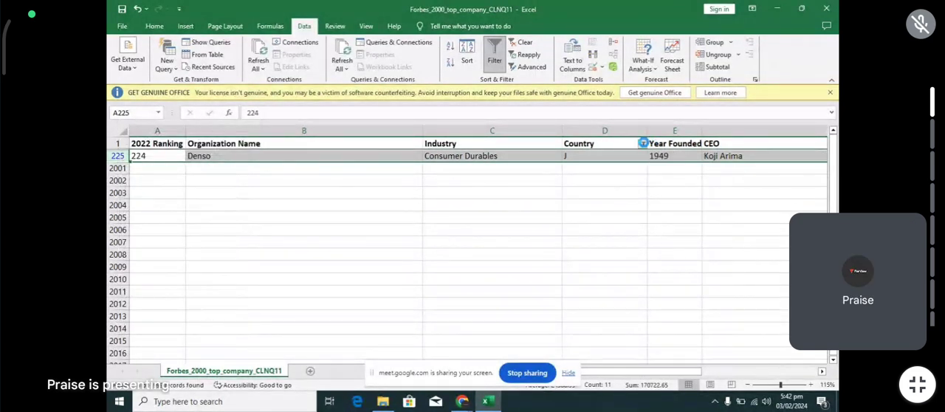
left_click(644, 144)
left_click(637, 343)
double_click(638, 343)
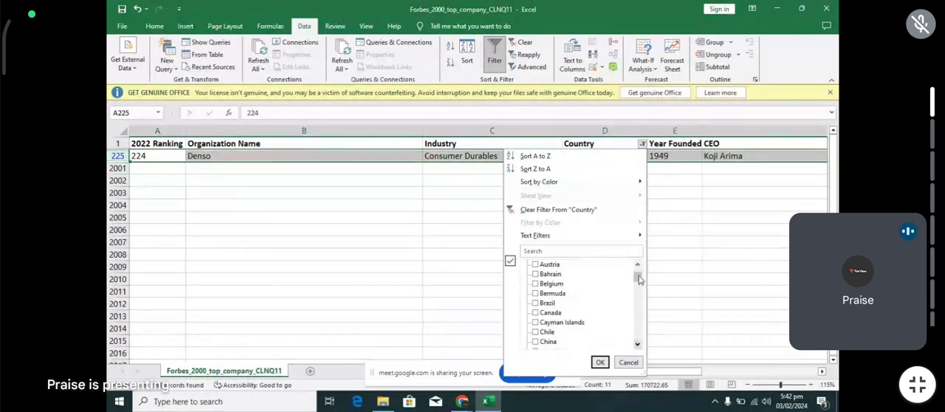
left_click_drag(640, 278, 637, 337)
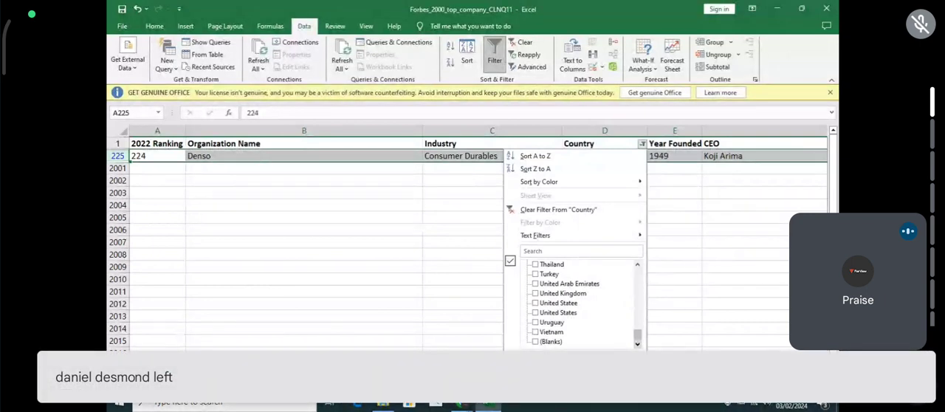
left_click(480, 187)
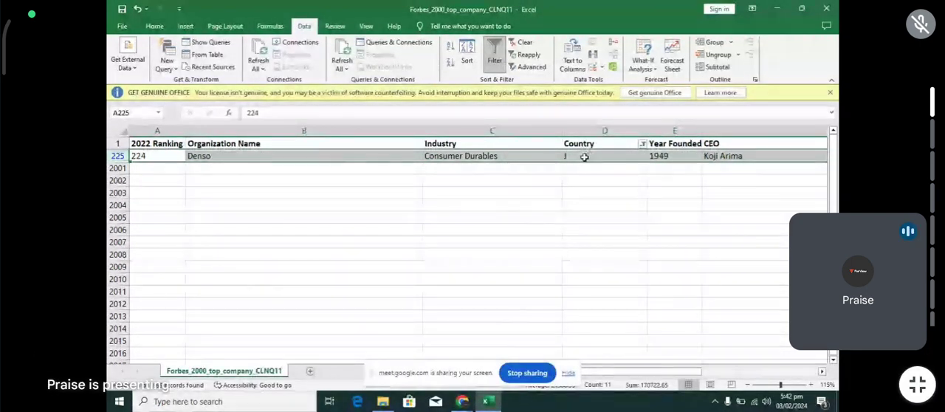
- Delete the filtered Denso row whose country is J
right_click(115, 155)
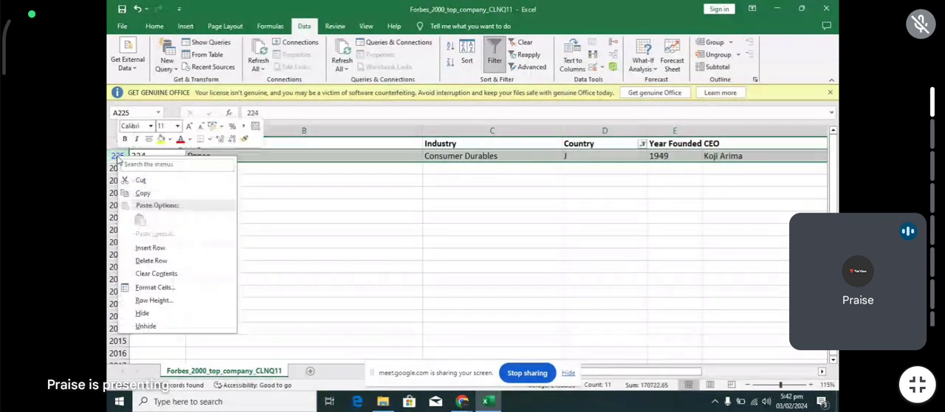
left_click(155, 260)
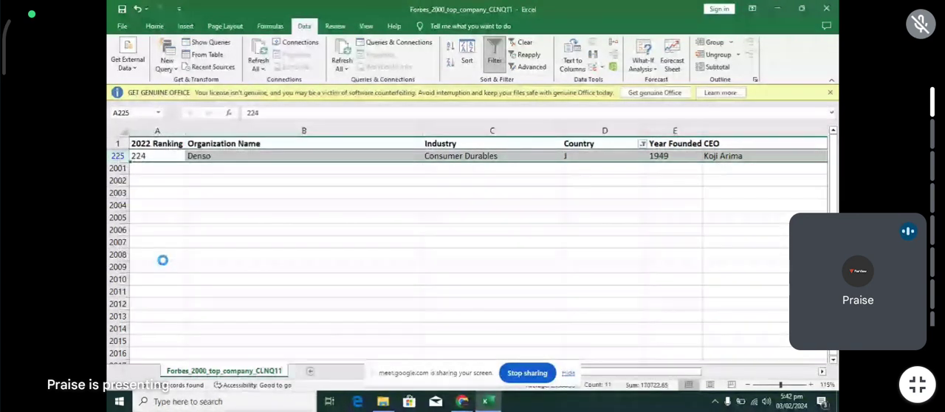
- Try selecting United Statee and United States in the Country filter, cancel it, and undo the last row deletion
left_click(641, 145)
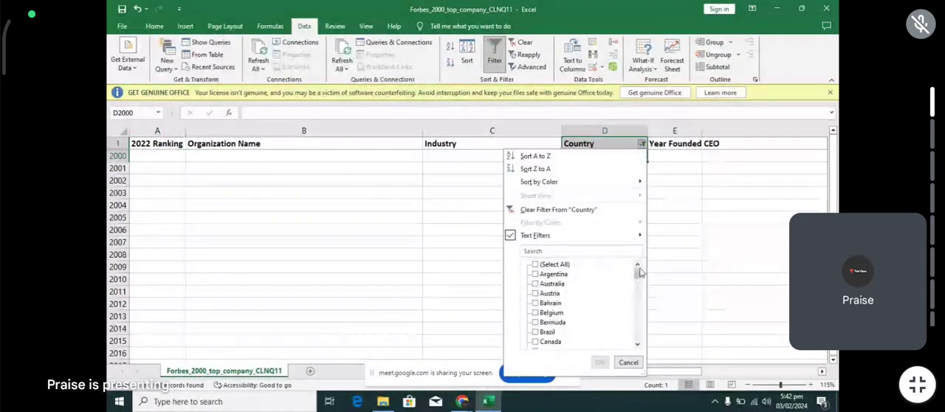
left_click_drag(640, 272, 642, 338)
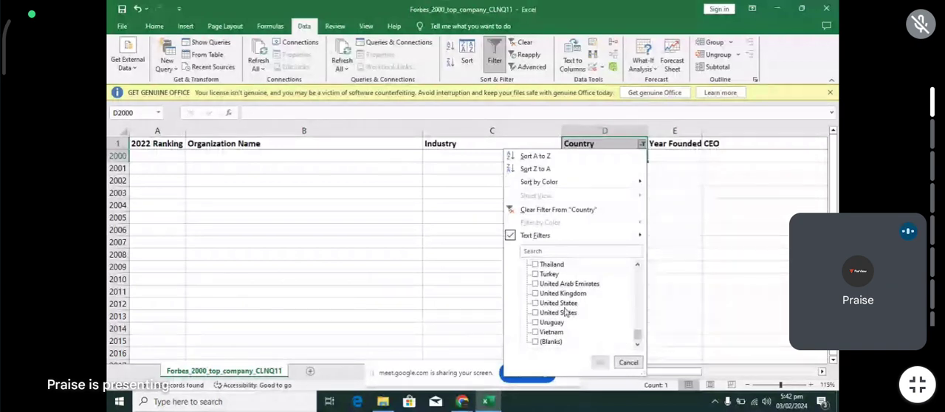
left_click(535, 303)
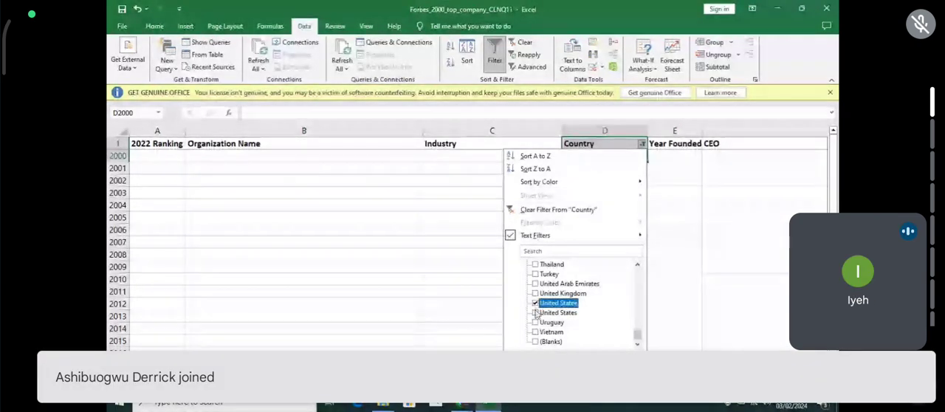
left_click(536, 313)
left_click(536, 313)
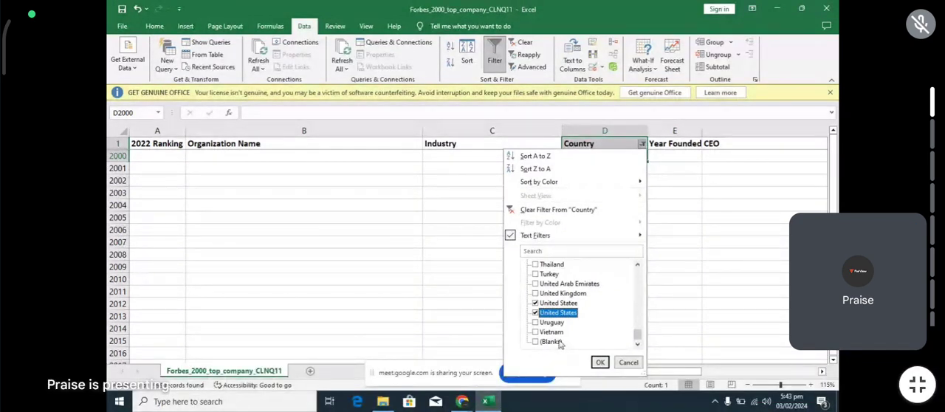
left_click(628, 362)
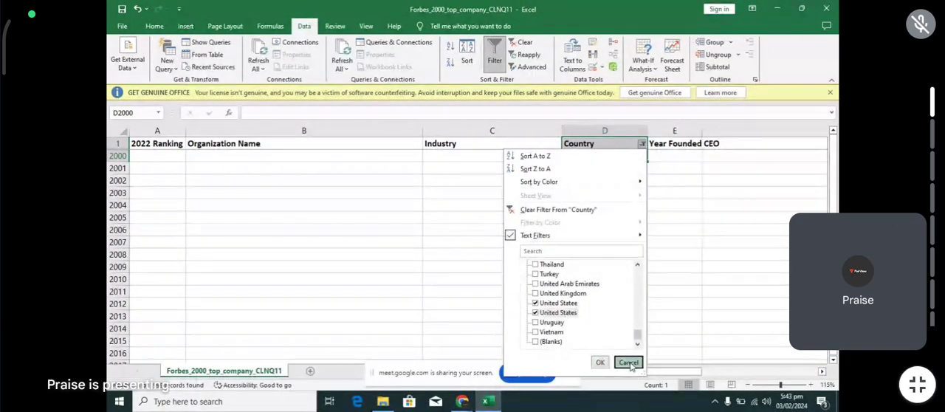
key("ctrl+z")
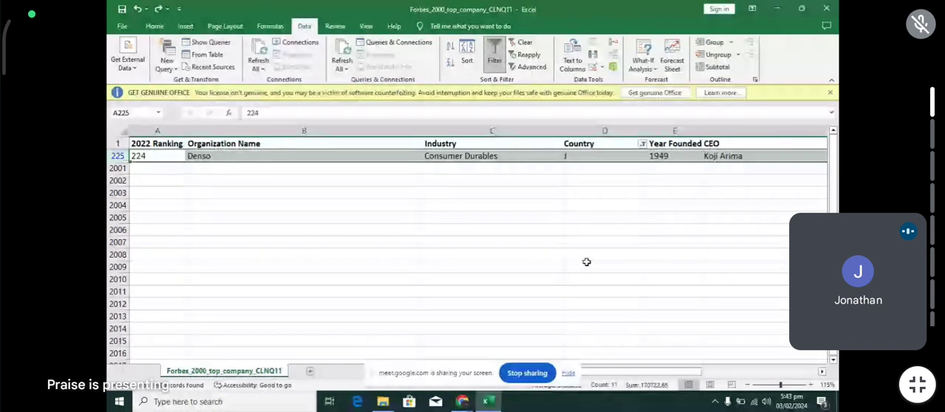
- Change the country of the Denso row in D225 to Japan
left_click(594, 155)
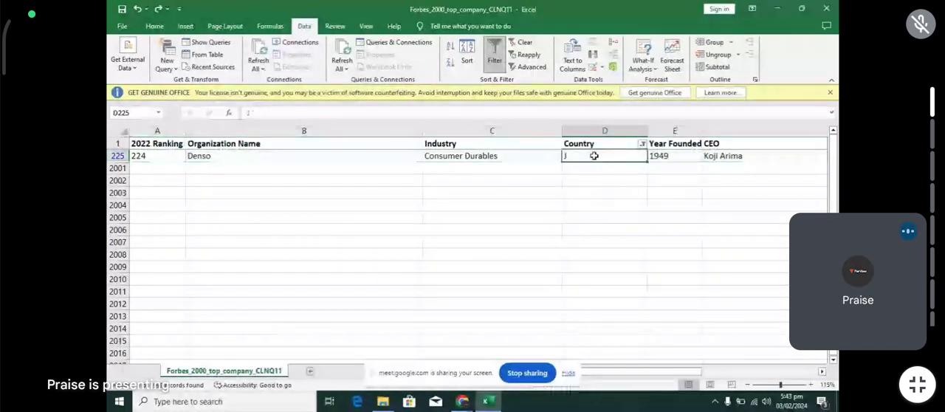
double_click(594, 155)
type("apan")
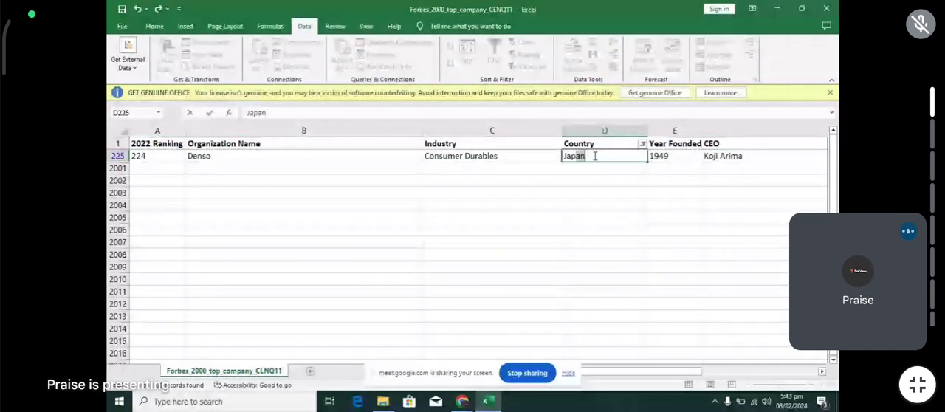
key("Return")
- Filter the Country column to show only the United Statee and United States entries
left_click(643, 143)
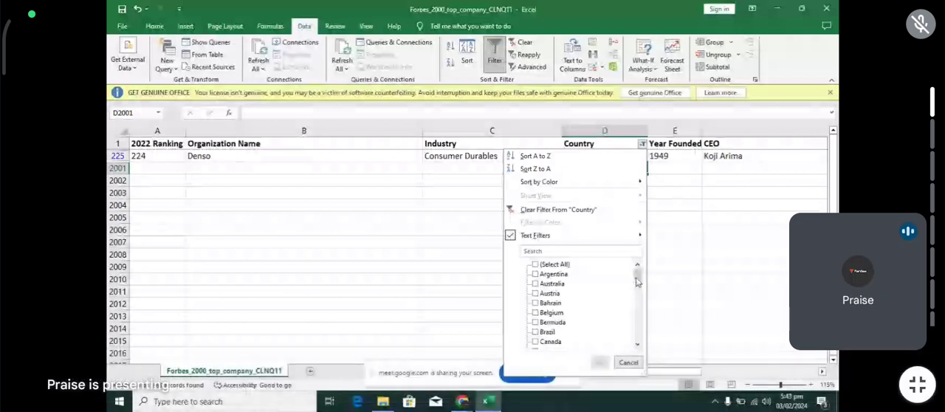
left_click_drag(637, 279, 638, 341)
left_click(536, 304)
left_click(537, 313)
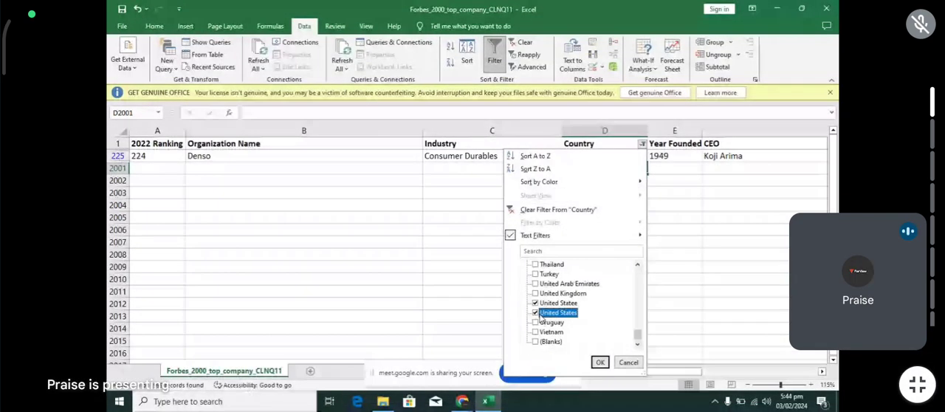
left_click(599, 362)
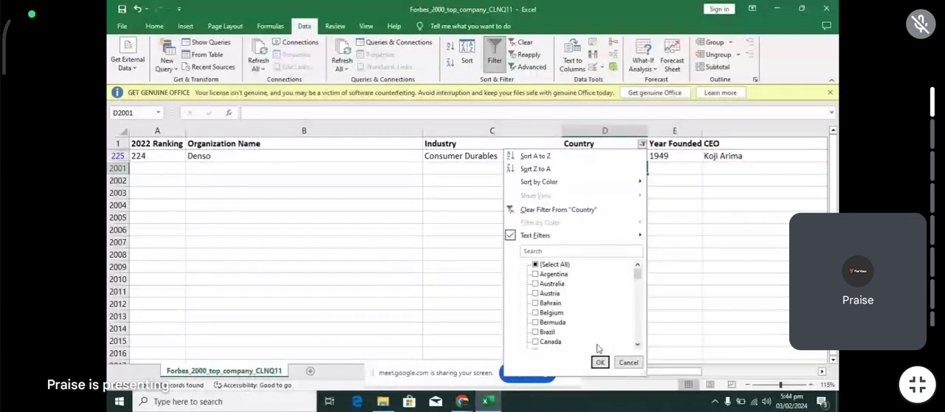
left_click(599, 362)
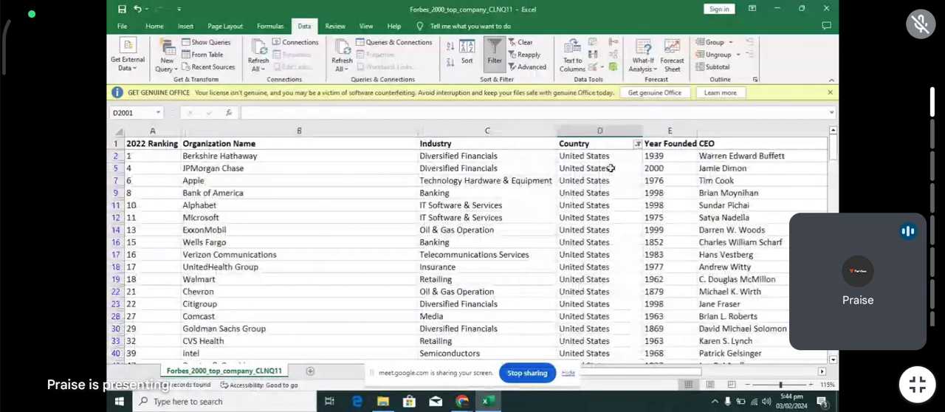
- Fill United States from D2 down all filtered Country rows and open the Country filter list
left_click(605, 155)
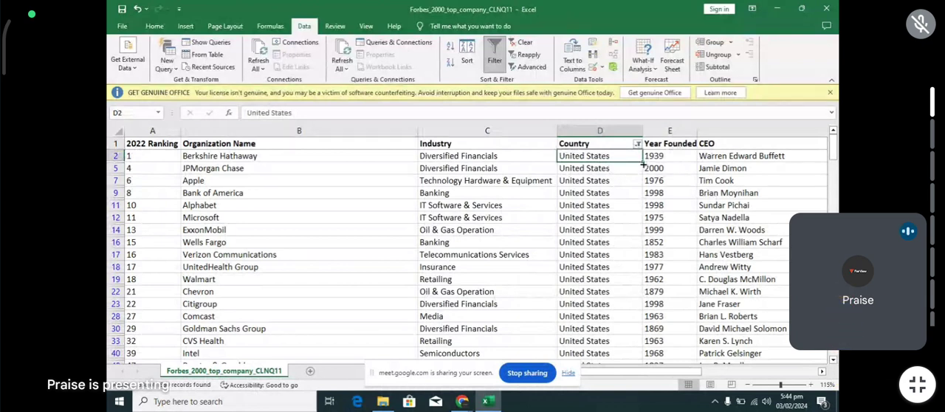
double_click(641, 163)
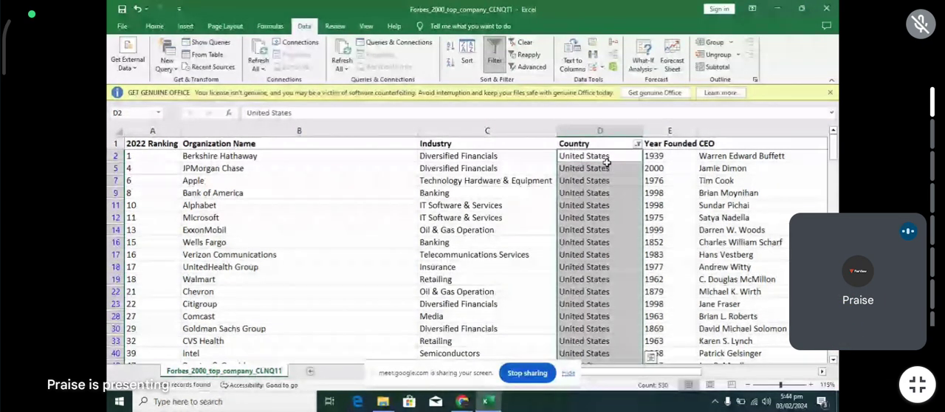
left_click(637, 144)
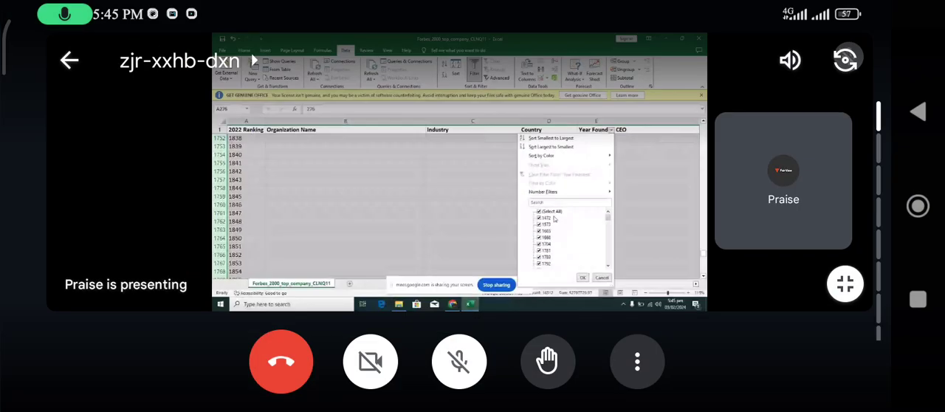
left_click(459, 361)
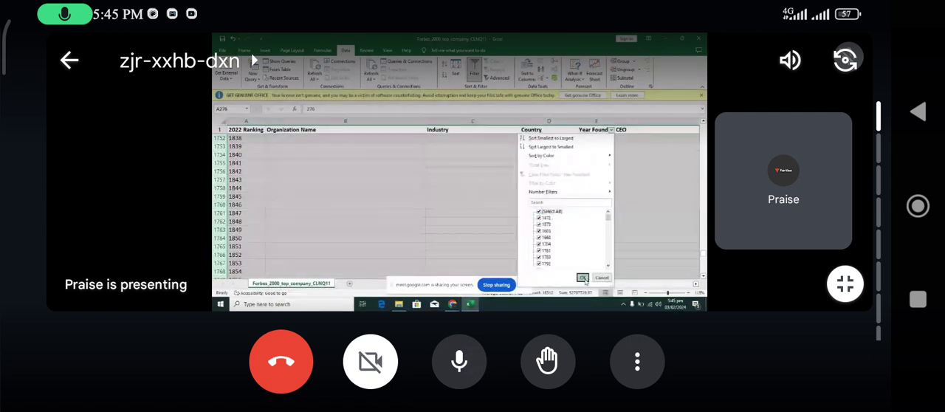
left_click(459, 362)
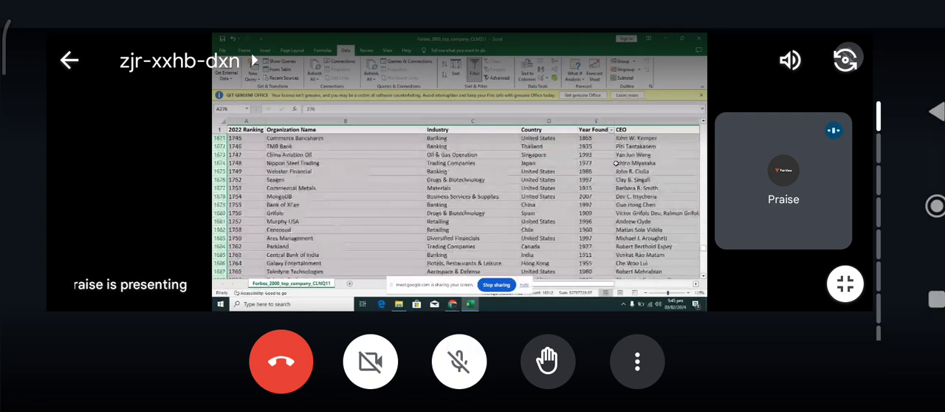
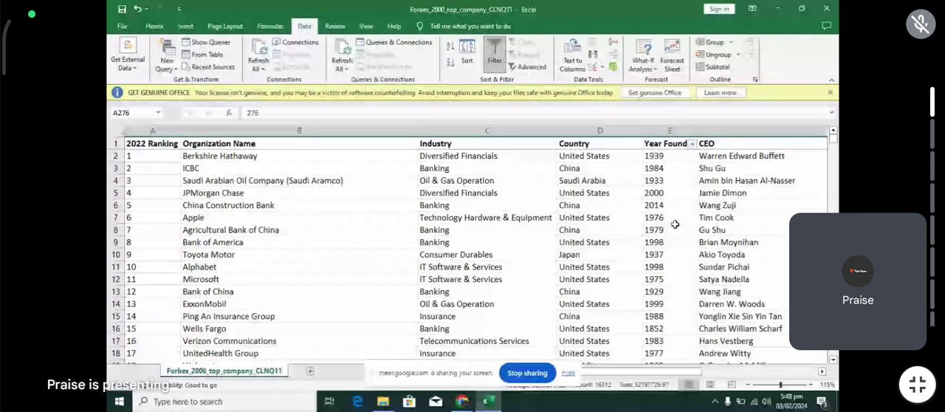
scroll(675, 224, "right", 2)
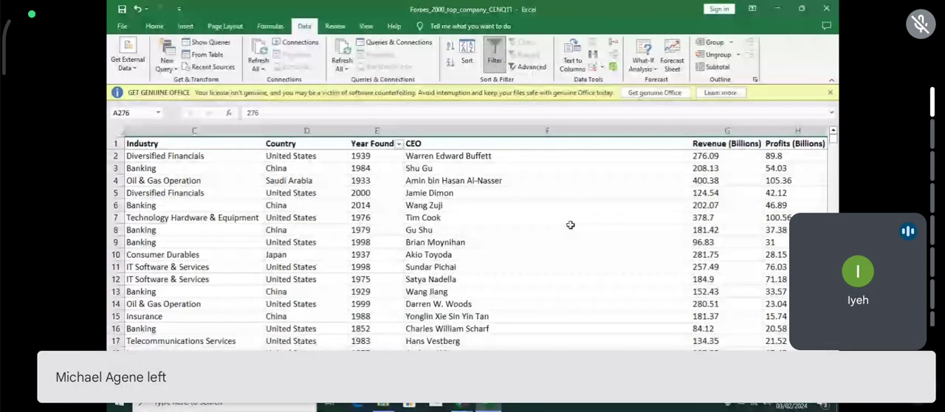
scroll(570, 224, "down", 2)
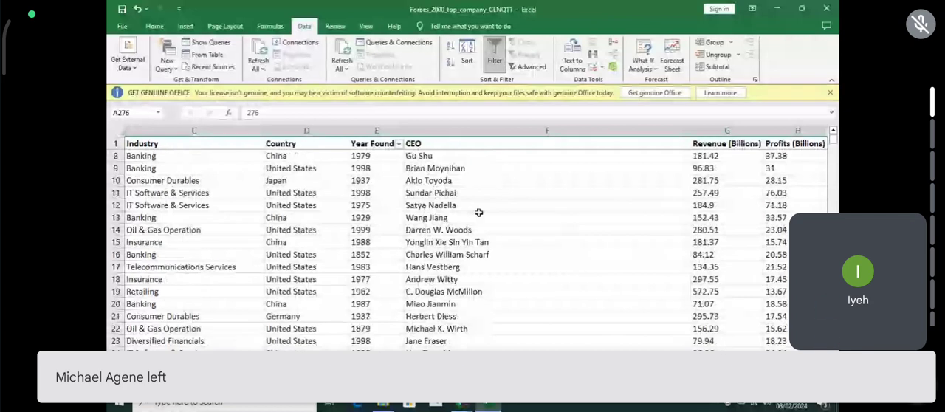
scroll(478, 213, "up", 2)
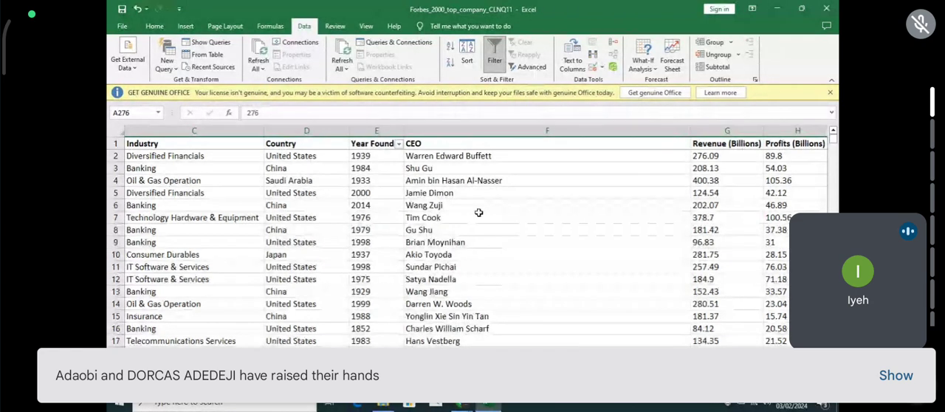
scroll(478, 212, "left", 2)
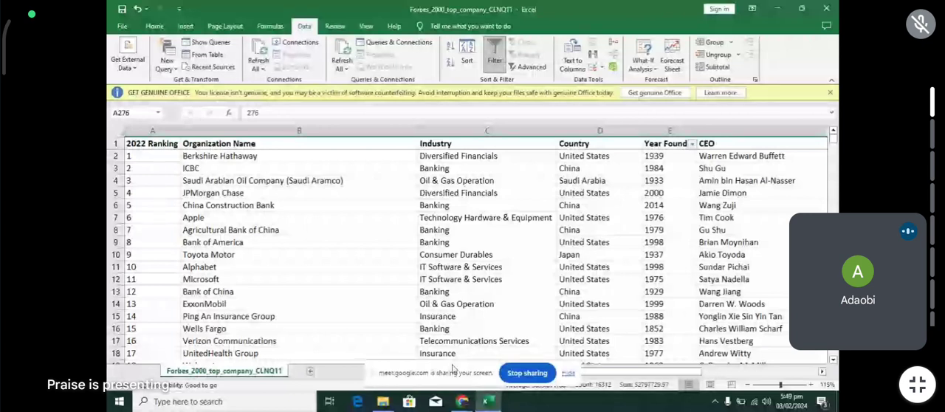
left_click(462, 401)
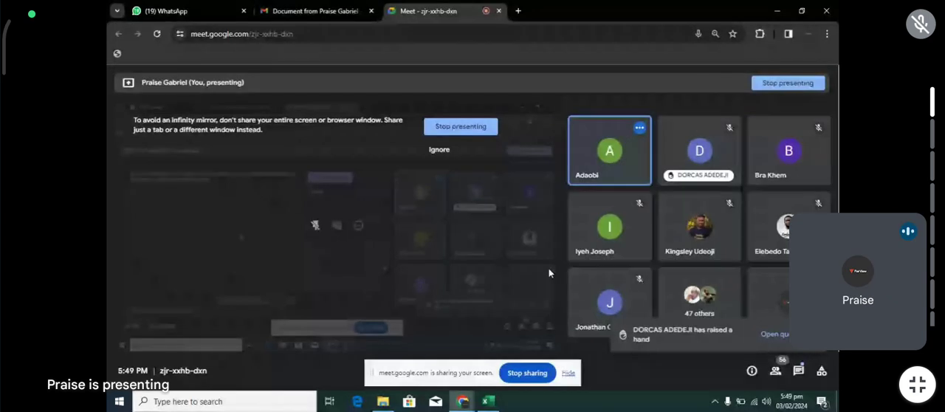
left_click(490, 407)
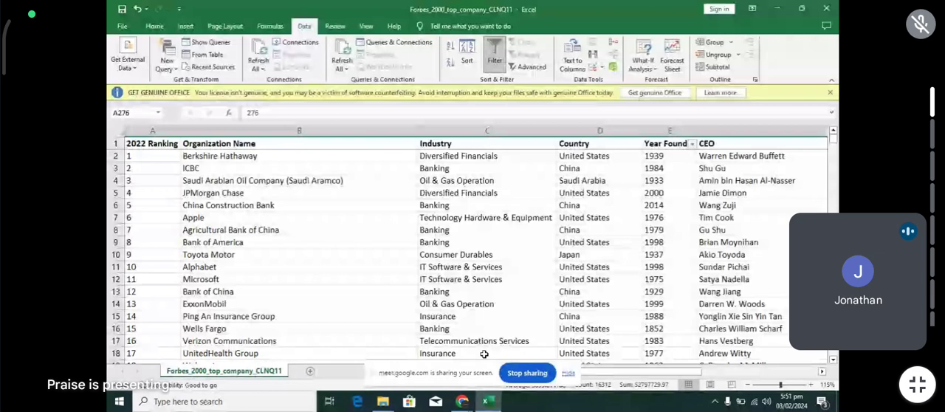
left_click(567, 163)
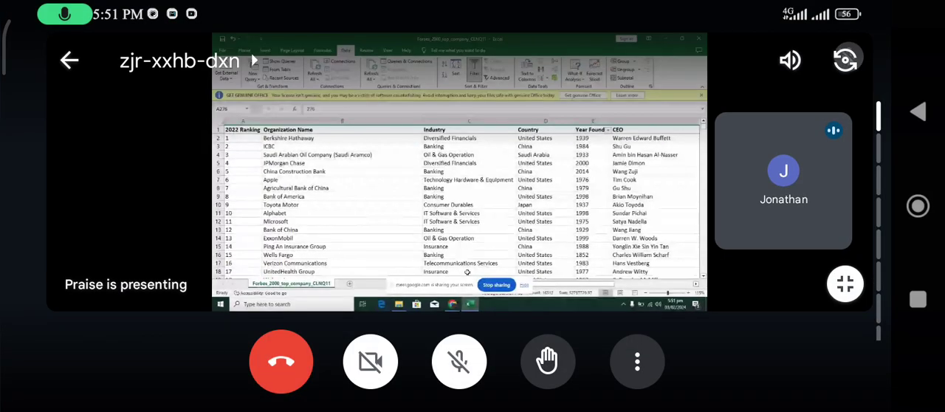
left_click(583, 130)
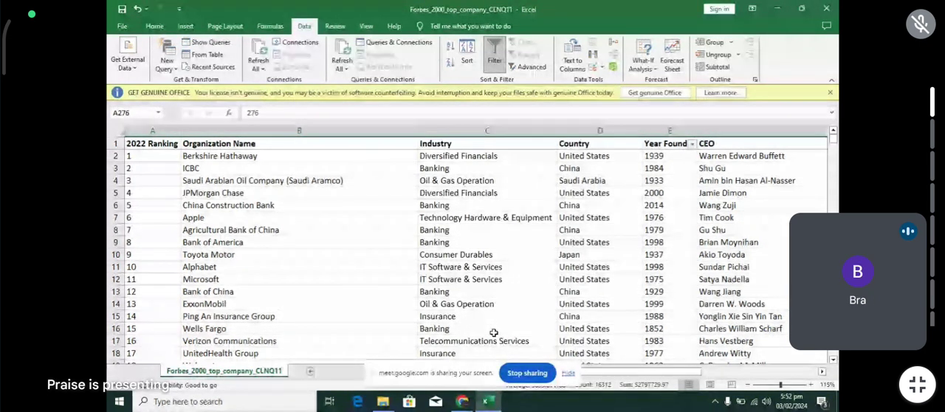
- Remove the filter from the Year Founded column and apply a filter to the CEO column
scroll(755, 211, "right", 1)
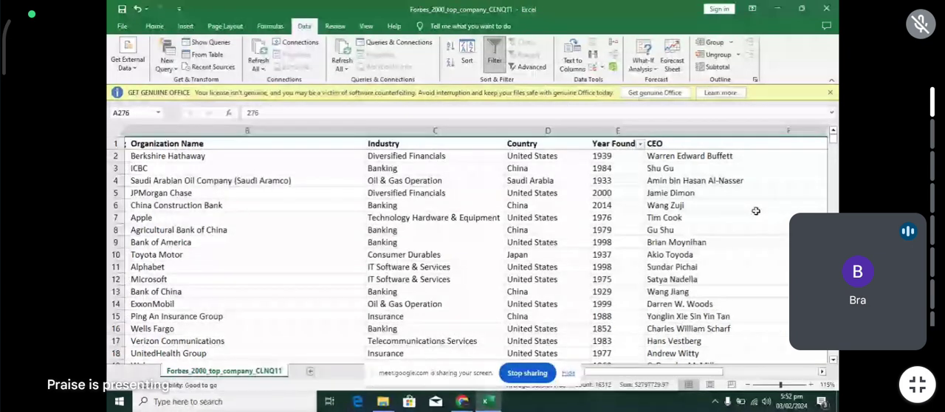
scroll(756, 211, "down", 1)
scroll(756, 211, "right", 2)
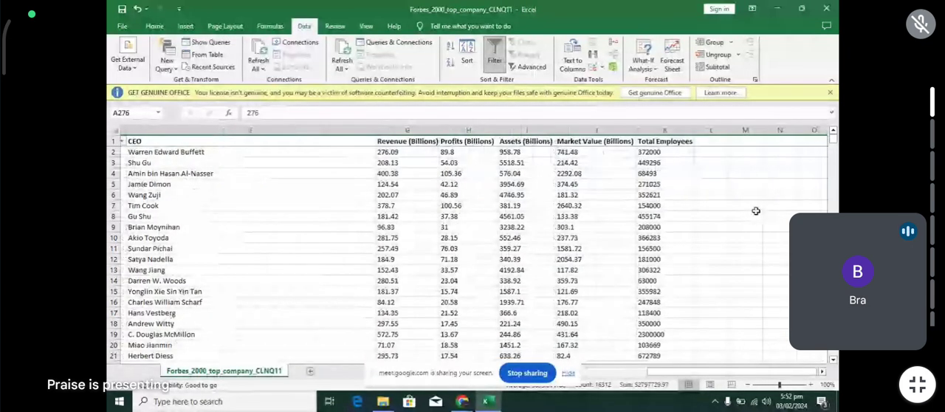
scroll(756, 211, "right", 1)
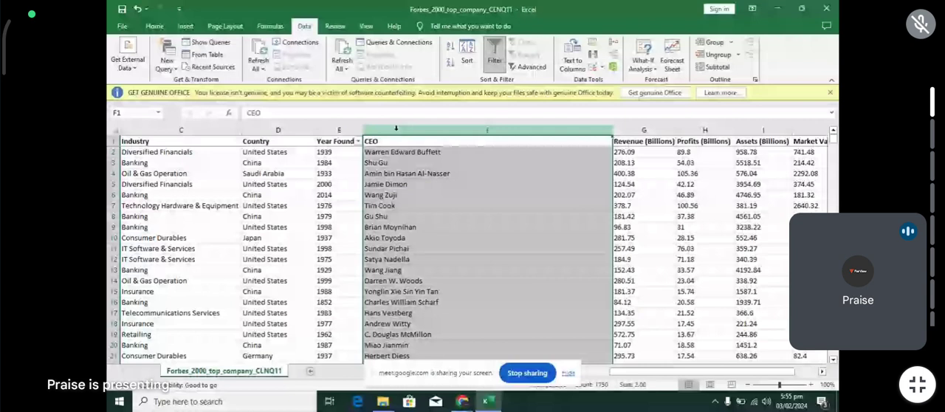
left_click(495, 57)
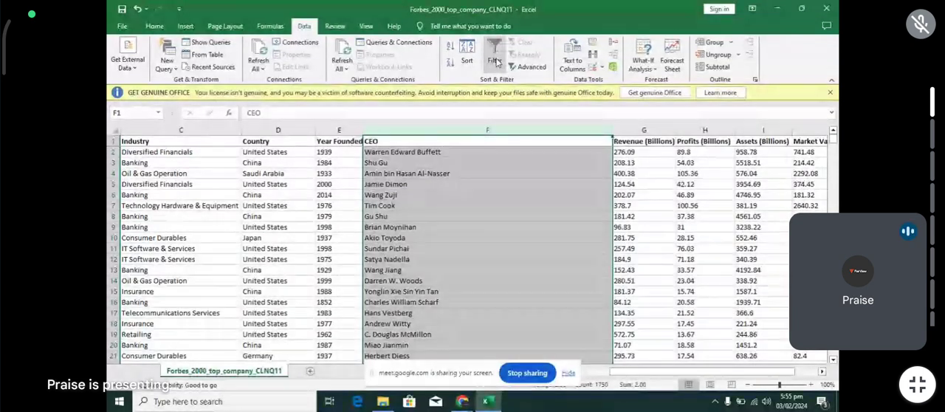
left_click(495, 59)
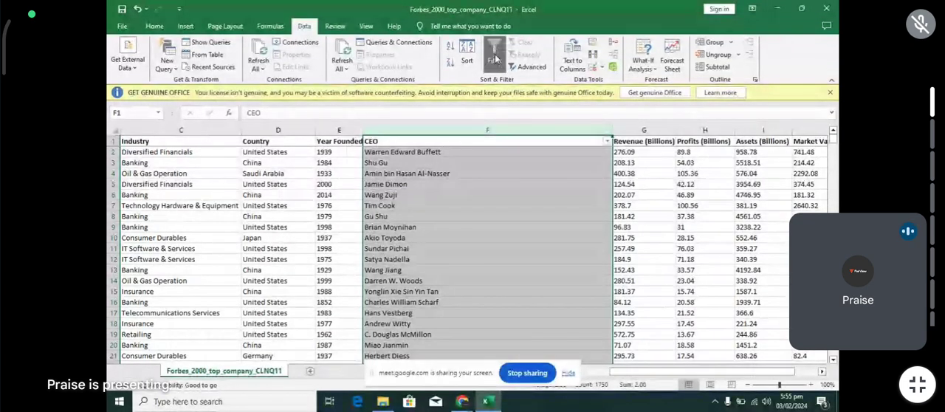
- Check the entries in the CEO filter list and filter the column to show only 2.00
left_click(607, 142)
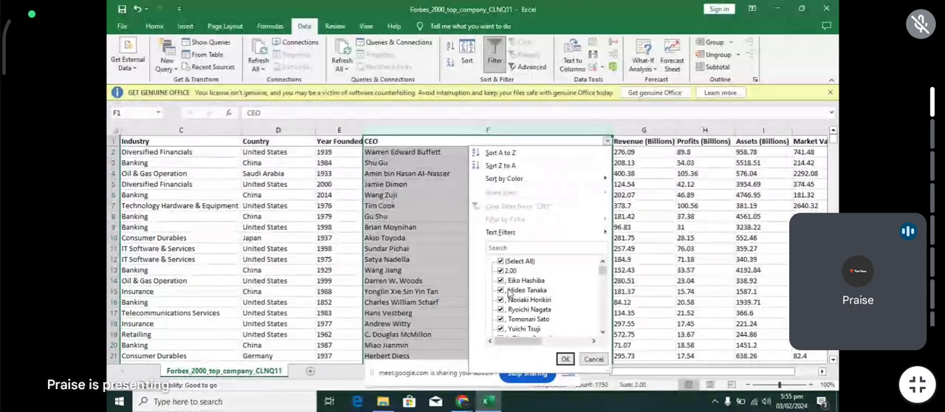
scroll(509, 294, "down", 2)
scroll(509, 296, "down", 3)
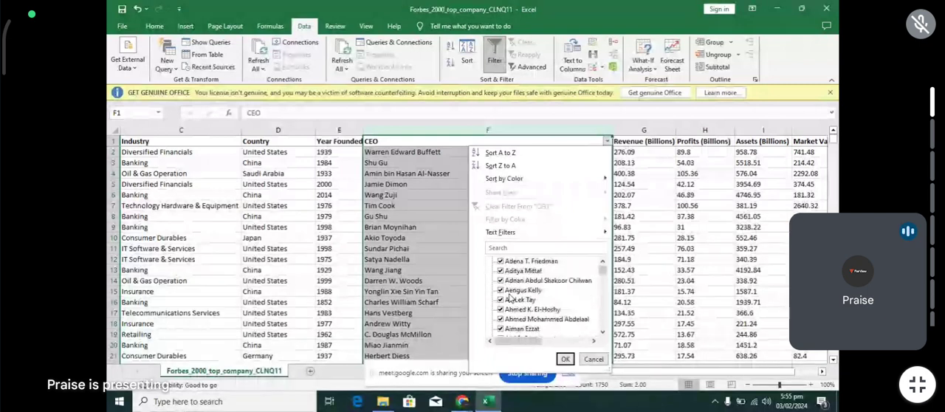
scroll(510, 295, "up", 5)
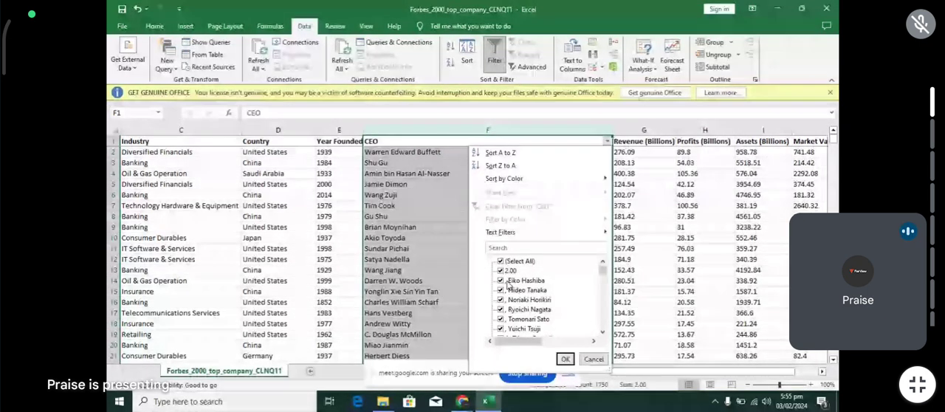
left_click_drag(603, 270, 614, 334)
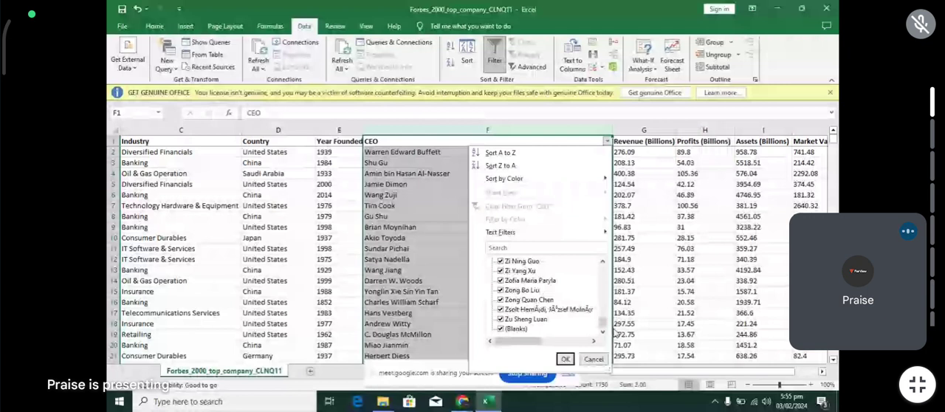
left_click_drag(614, 334, 605, 268)
left_click(500, 262)
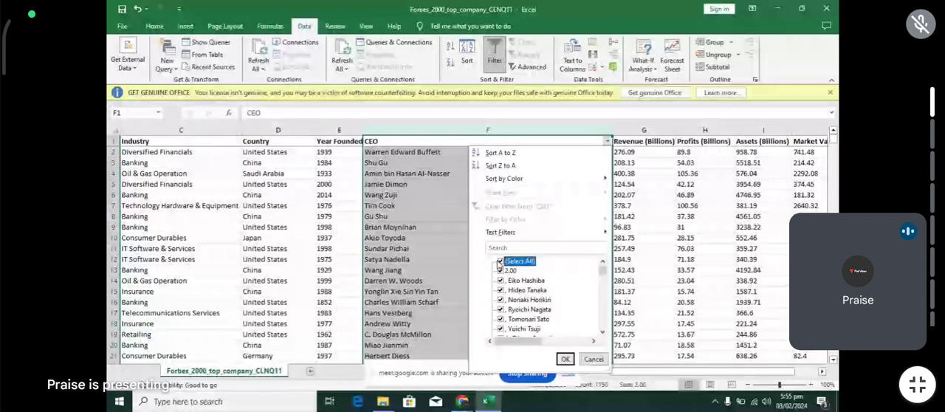
left_click(500, 262)
left_click(501, 270)
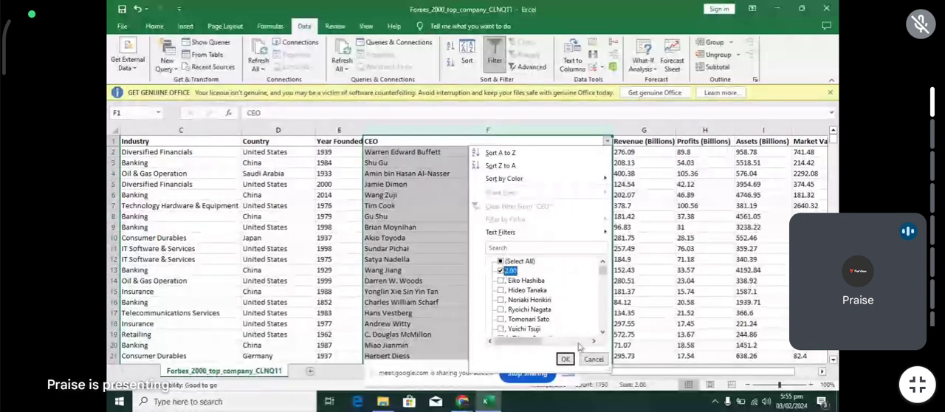
left_click(566, 359)
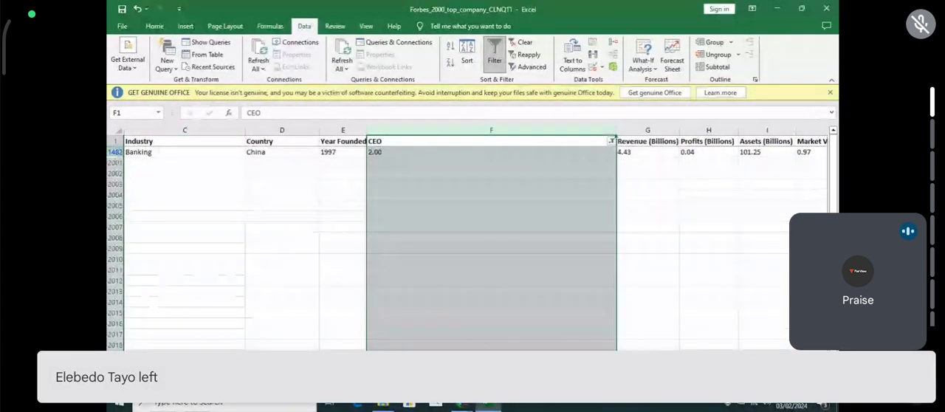
- Replace the 2.00 entry in the CEO cell F1482 of the Harbin Bank row with the CEO's full name
scroll(386, 197, "right", 3)
scroll(386, 196, "left", 4)
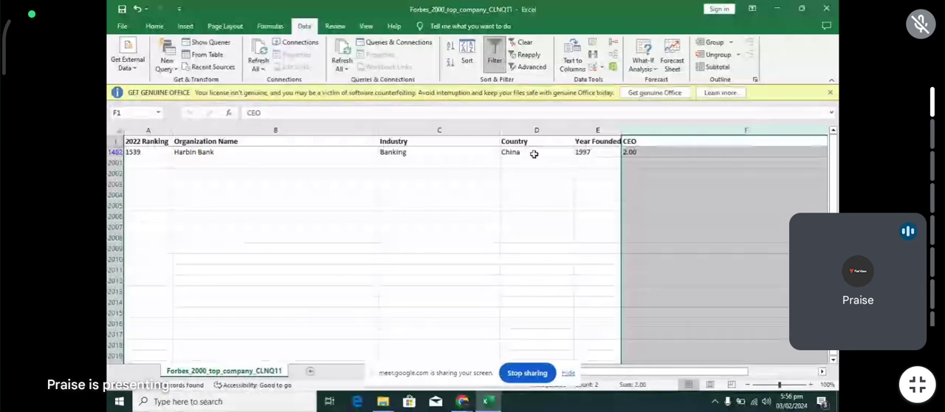
left_click(595, 205)
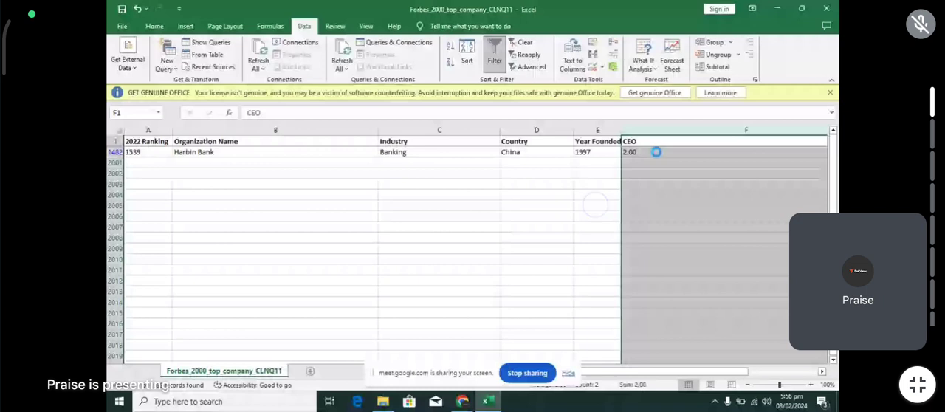
scroll(589, 134, "down", 1)
left_click(467, 358)
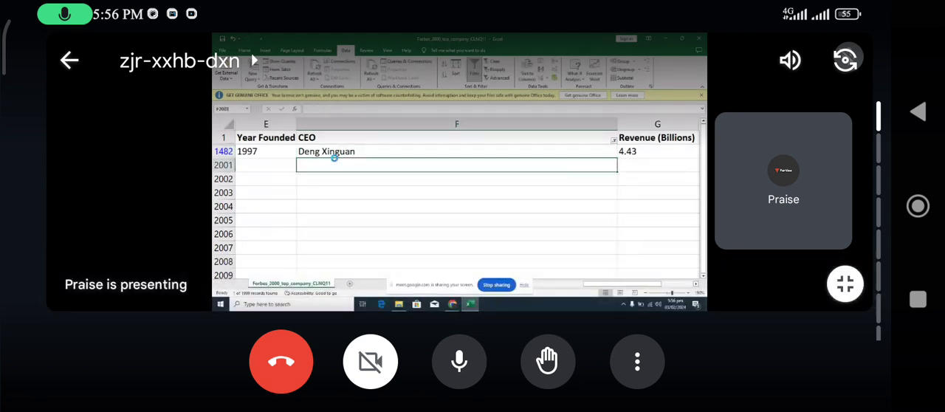
left_click(460, 361)
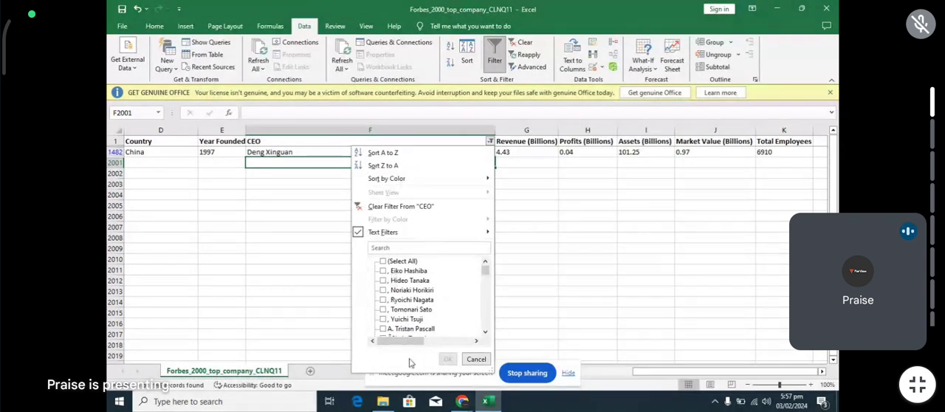
- Show all CEO entries again and remove the filter from the CEO column
left_click(383, 261)
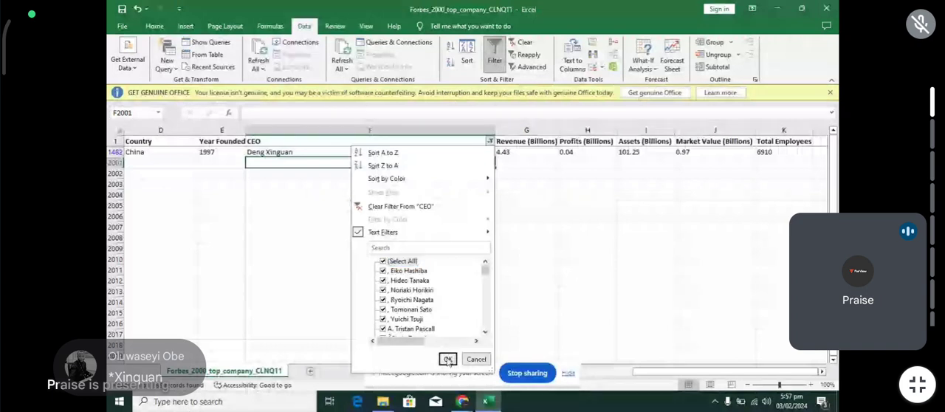
left_click(447, 358)
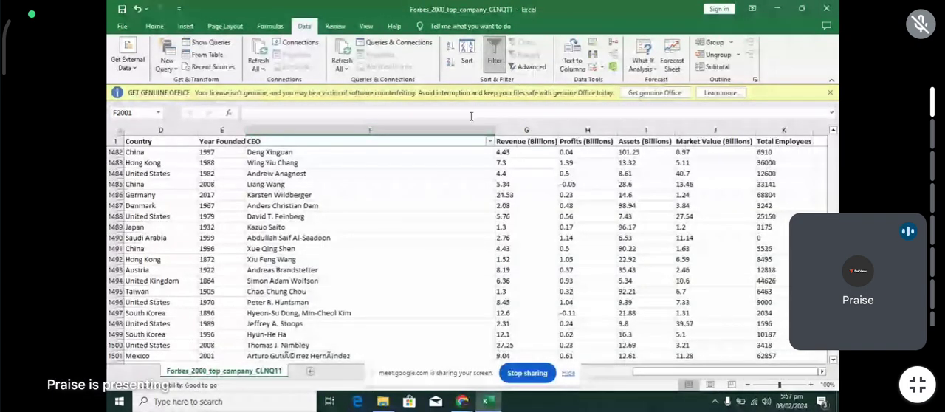
left_click(495, 58)
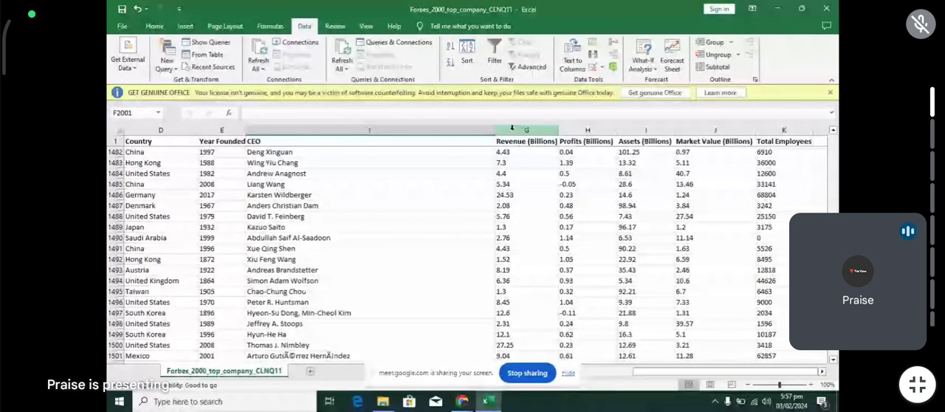
- Insert an empty column between the CEO and Revenue (Billions) columns
left_click(369, 130)
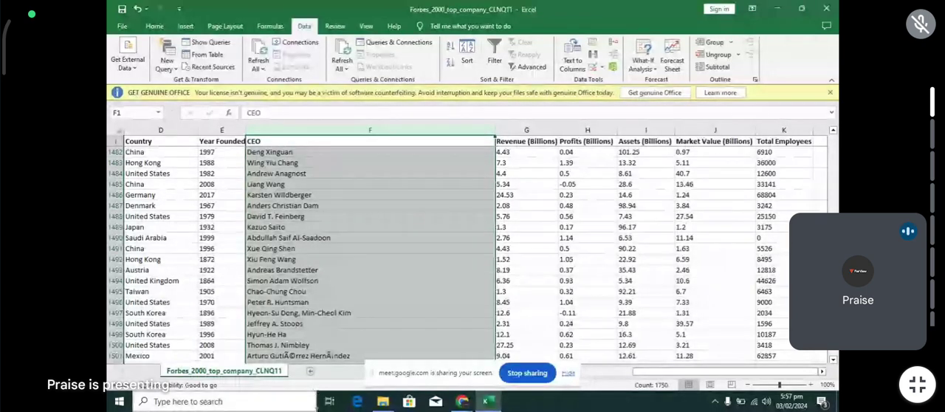
left_click(527, 131)
right_click(521, 131)
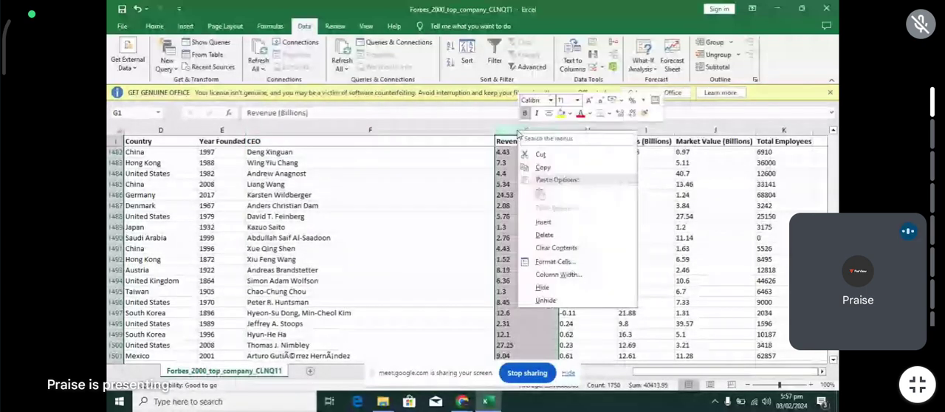
left_click(545, 221)
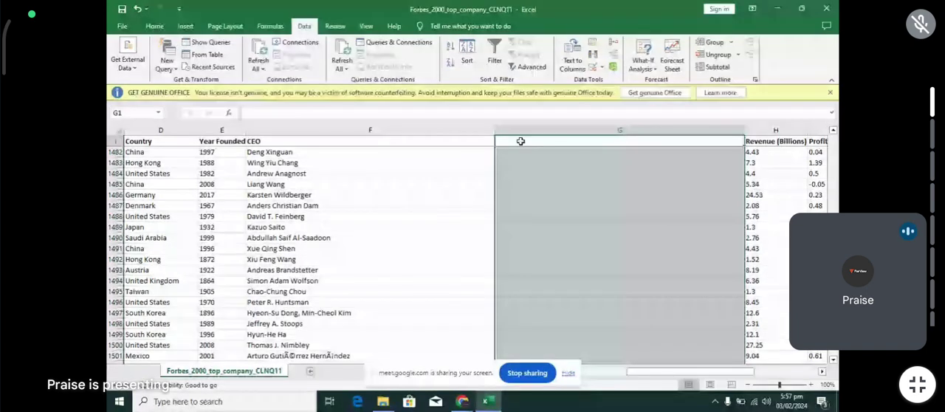
- Enter the heading CEO clean in G1 and select column G
left_click(521, 141)
type("C")
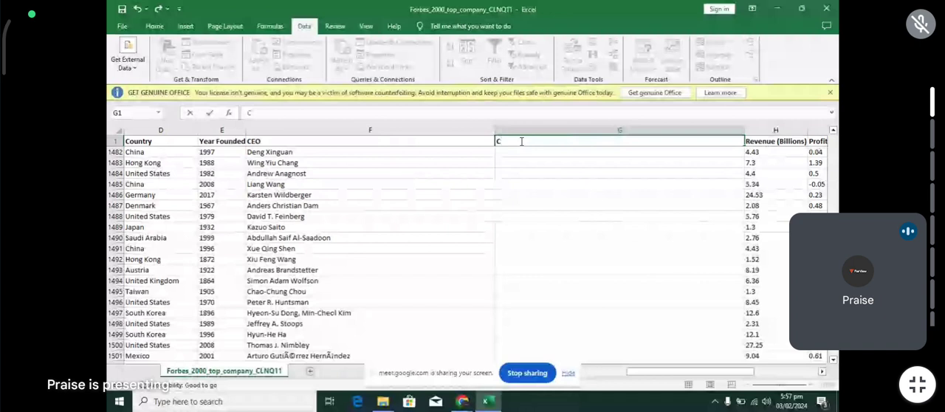
type("EO c")
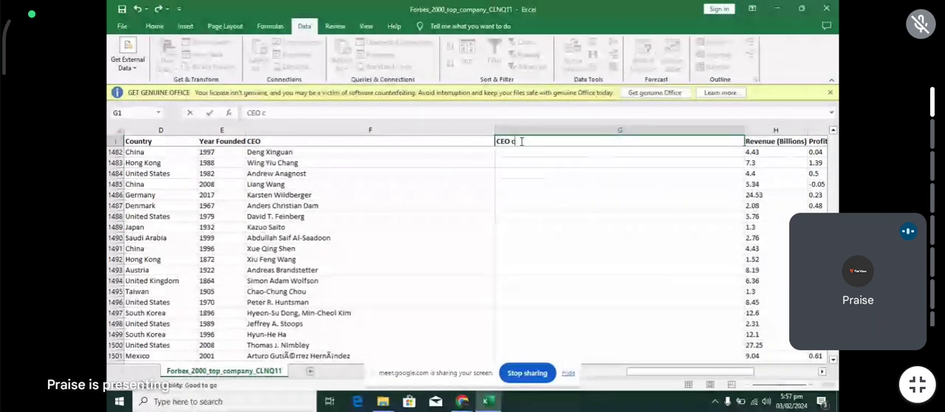
type("lean")
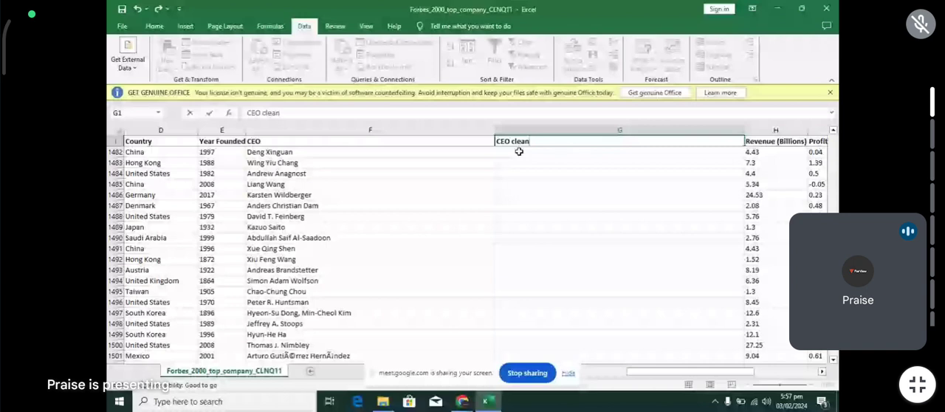
key("Left")
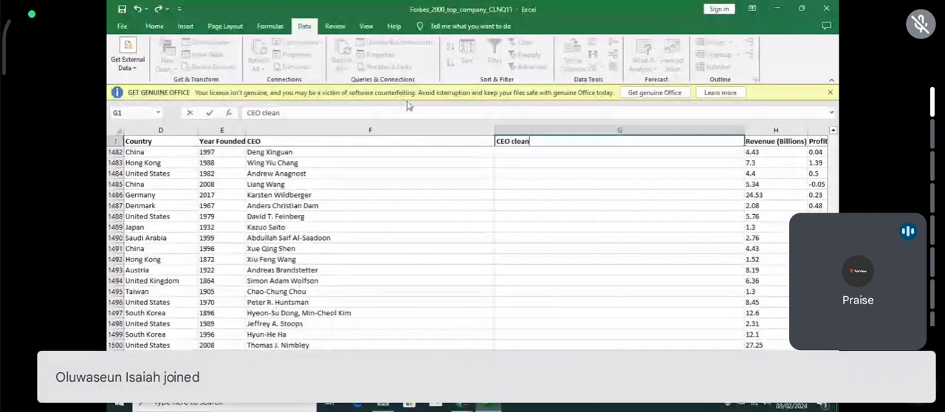
key("ctrl+space")
left_click(539, 131)
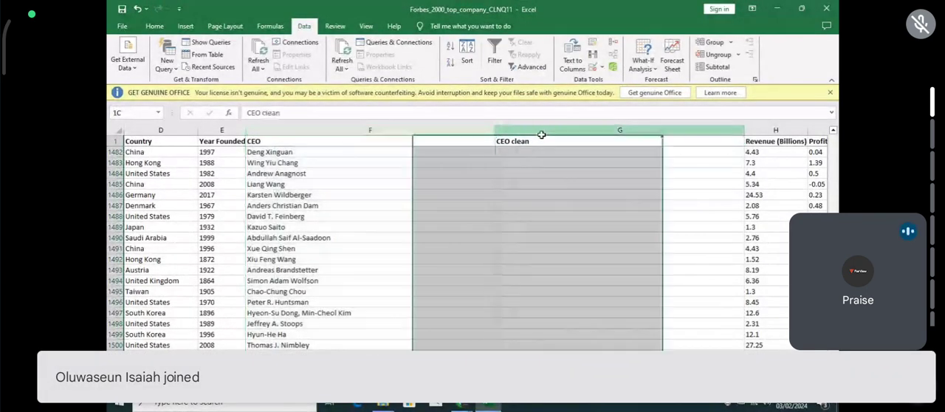
left_click(523, 152)
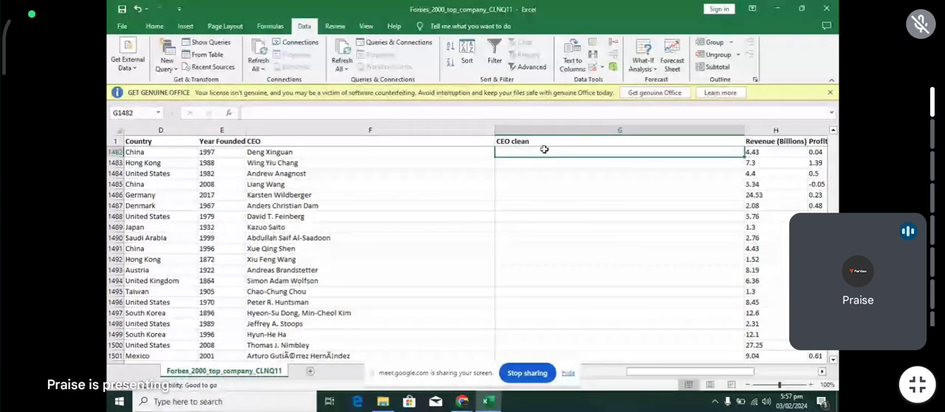
type("=")
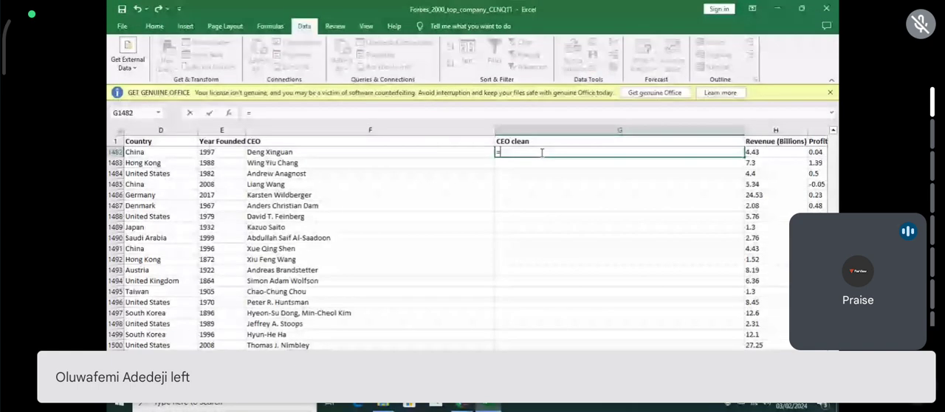
type("sub")
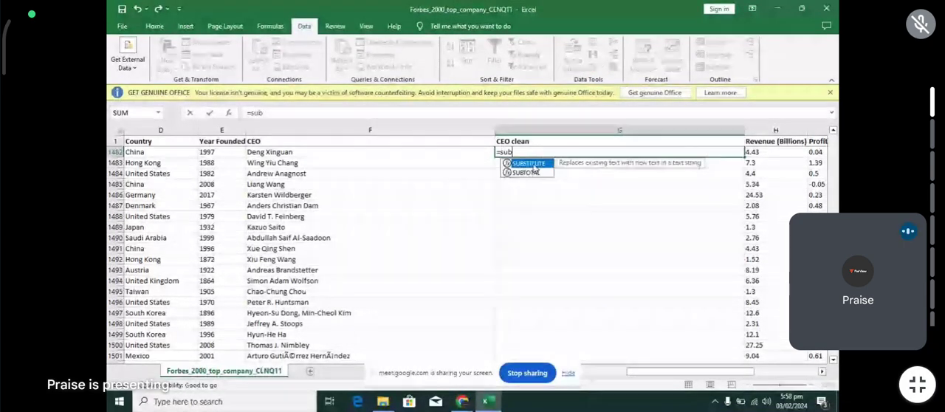
key("Tab")
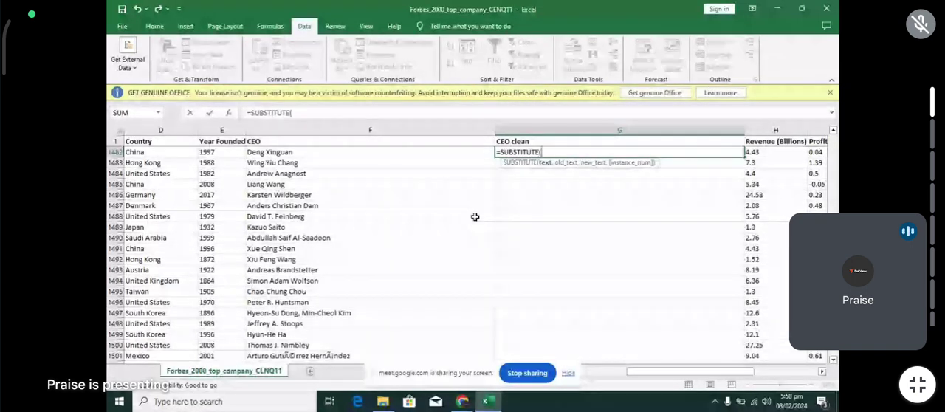
key("BackSpace")
scroll(475, 217, "up", 4)
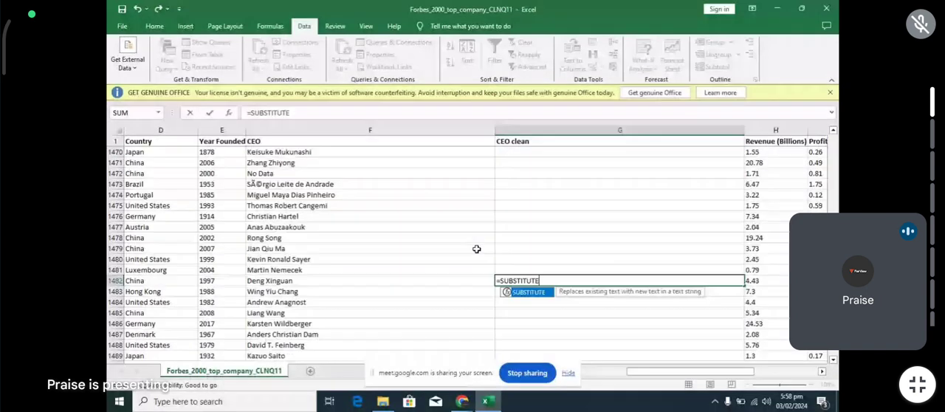
key("Escape")
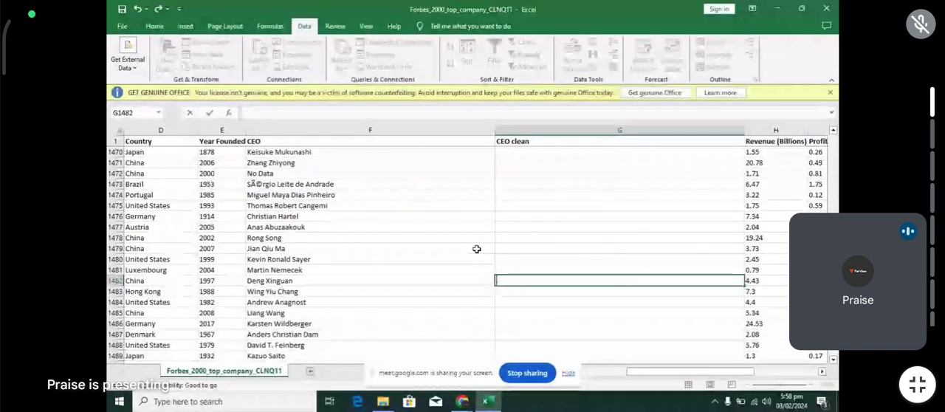
- Enter =SUBSTITUTE(F2,",","") in G2 to strip commas from the CEO names and fill it down the CEO clean column
scroll(476, 249, "up", 12)
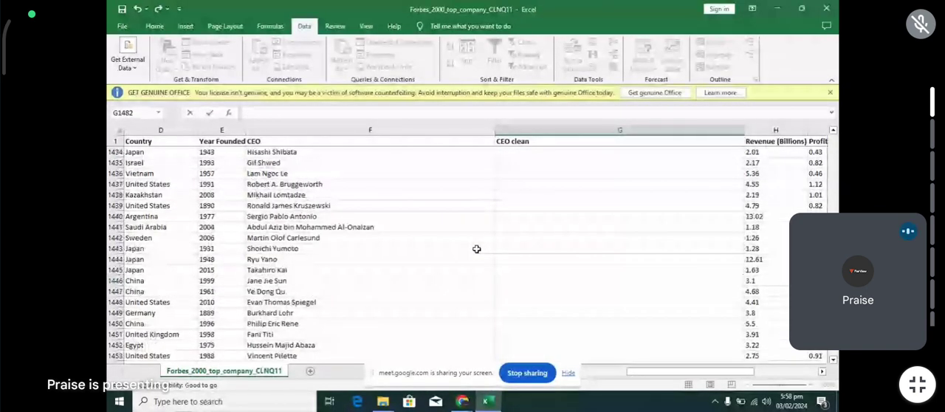
scroll(477, 249, "up", 19)
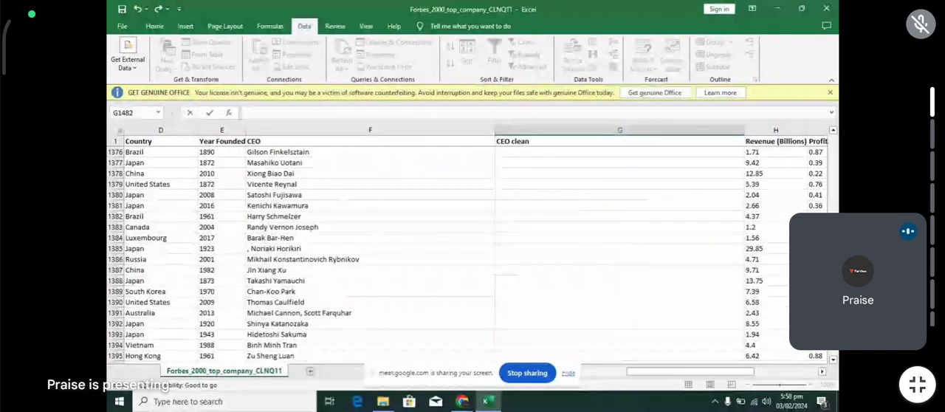
left_click_drag(833, 285, 835, 141)
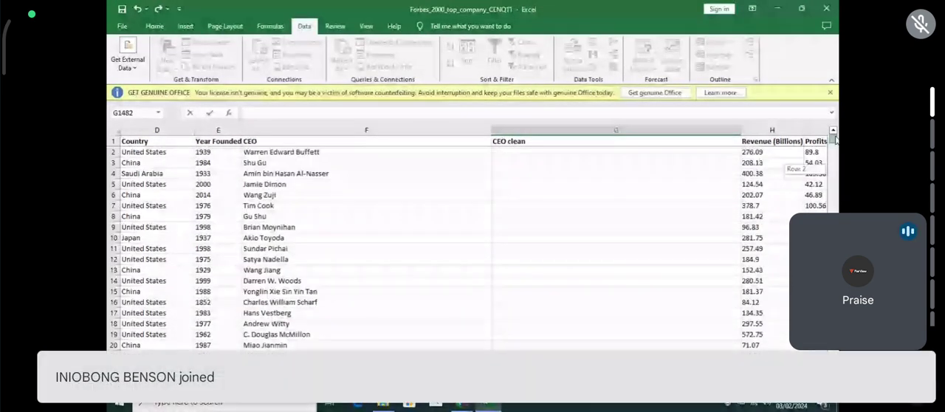
left_click(558, 151)
type("=SUBSTITUTE(")
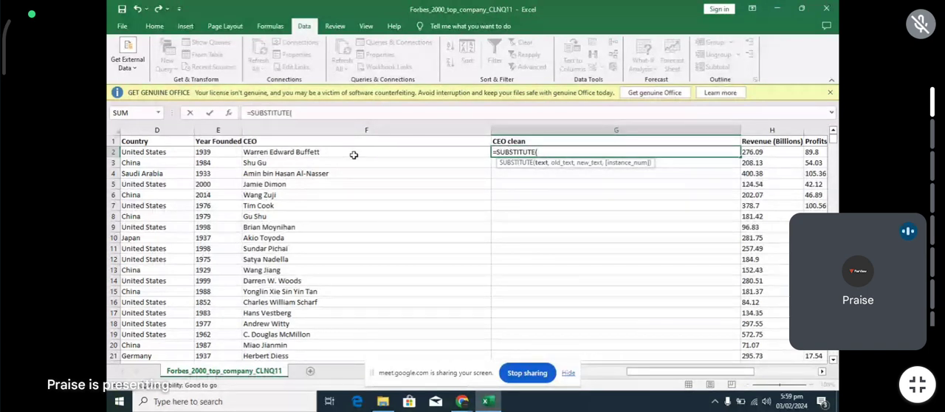
type("f")
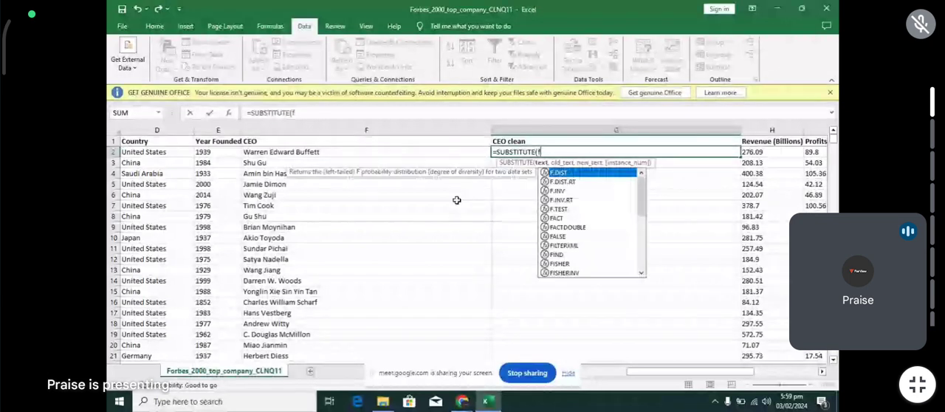
type("2,")
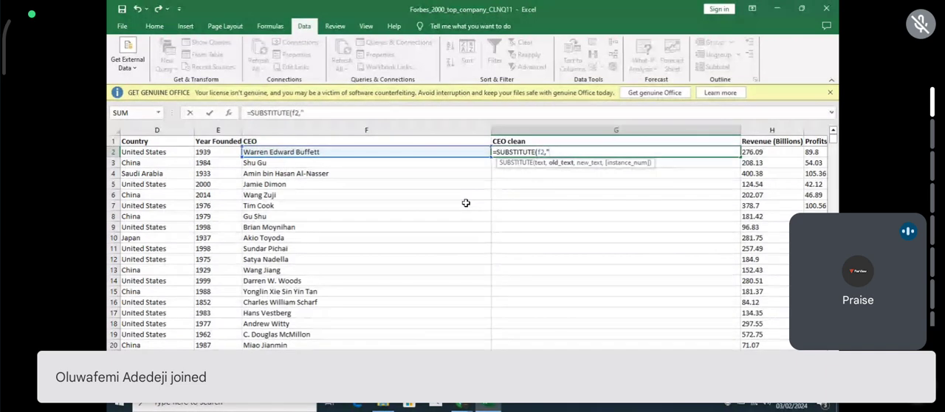
type("\"")
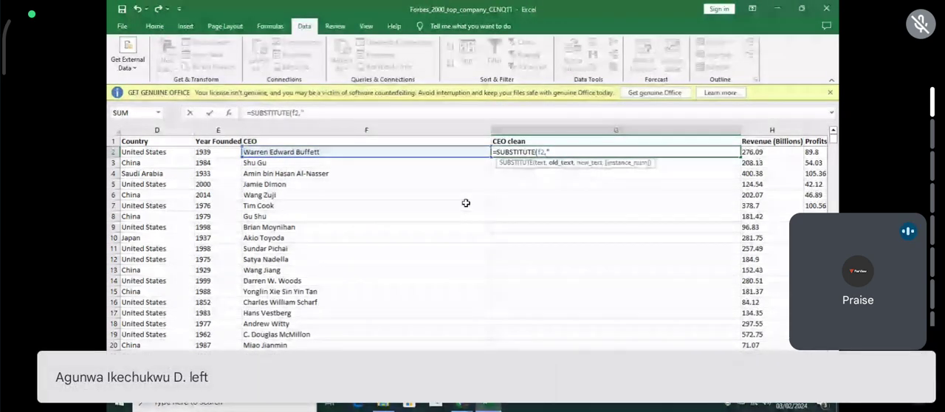
type(",\",")
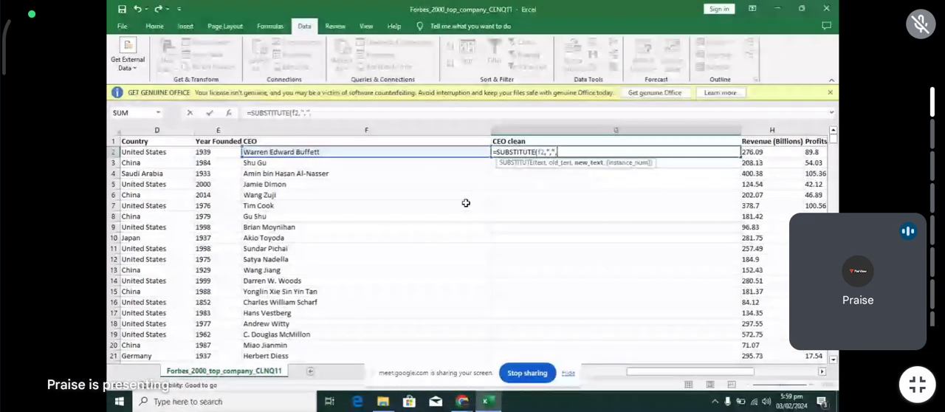
type("\"\"")
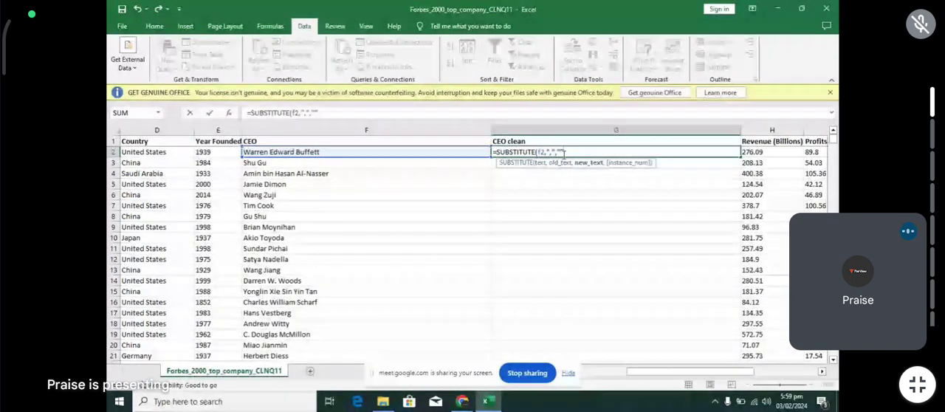
type(")")
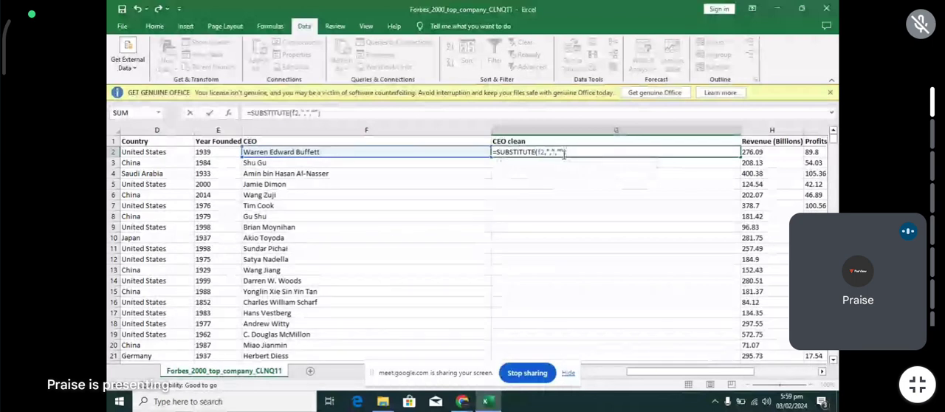
key("Return")
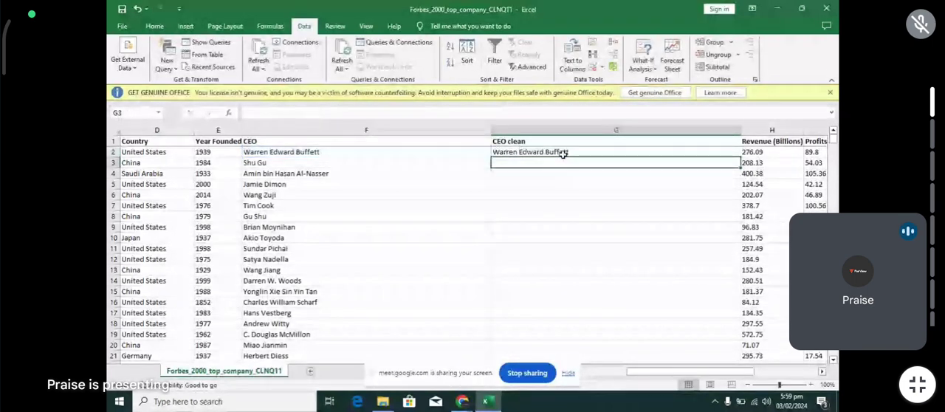
left_click(610, 153)
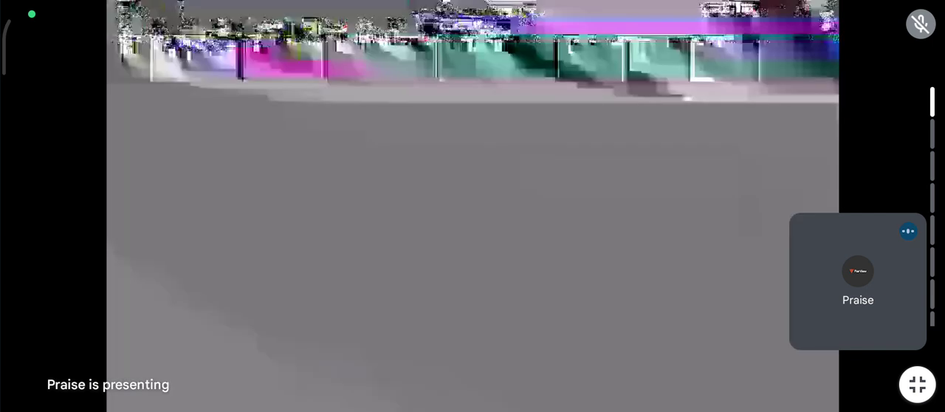
double_click(740, 157)
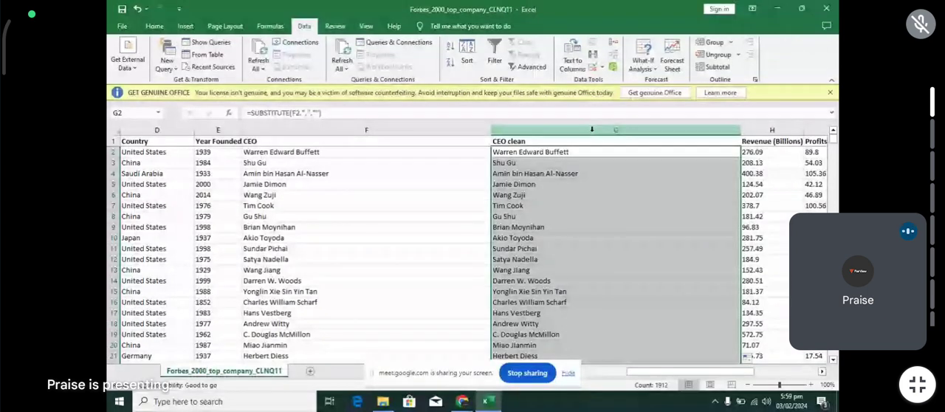
- Try to delete the original CEO column F and undo the deletion
left_click(443, 130)
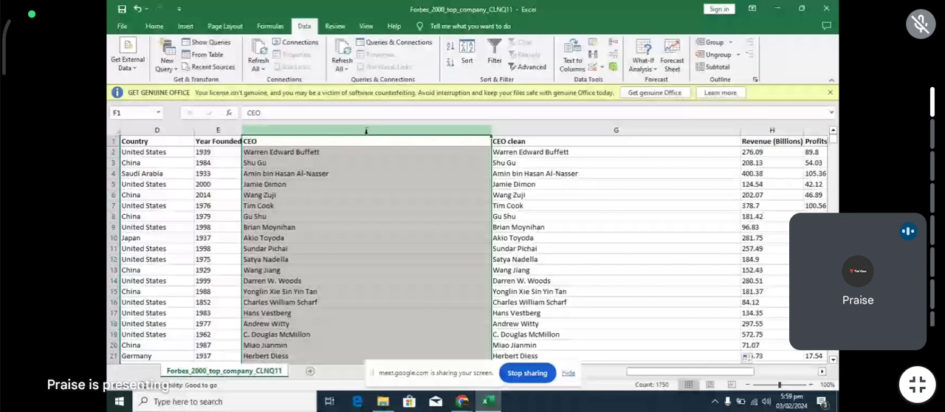
key("ctrl+minus")
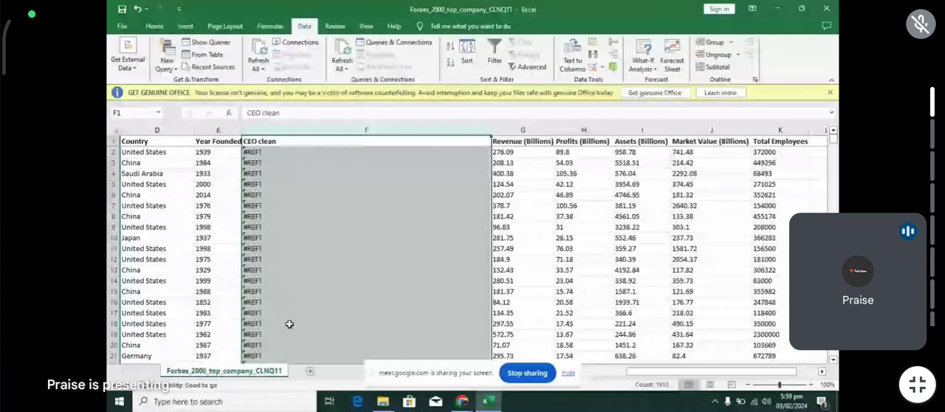
key("ctrl+z")
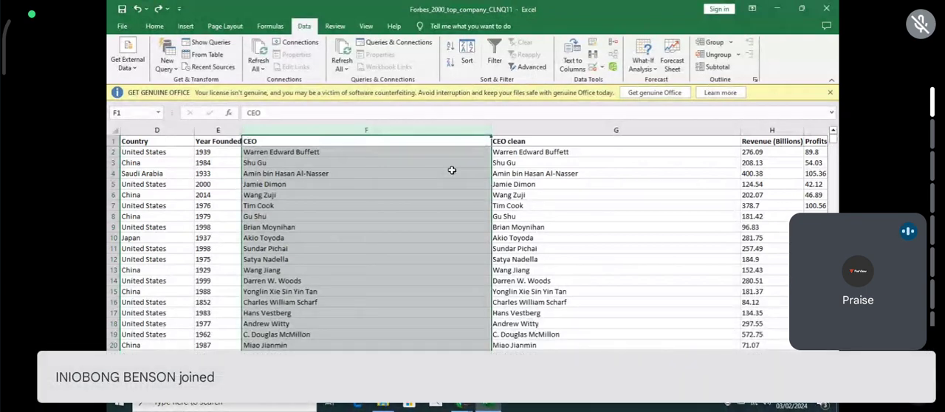
double_click(511, 153)
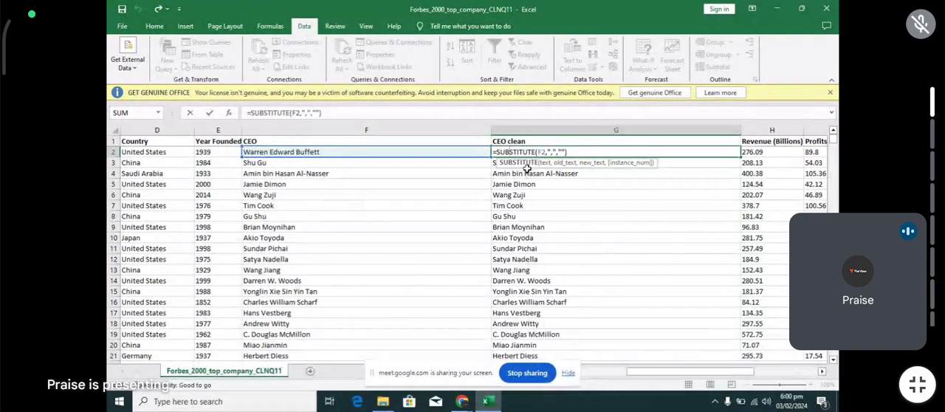
key("Return")
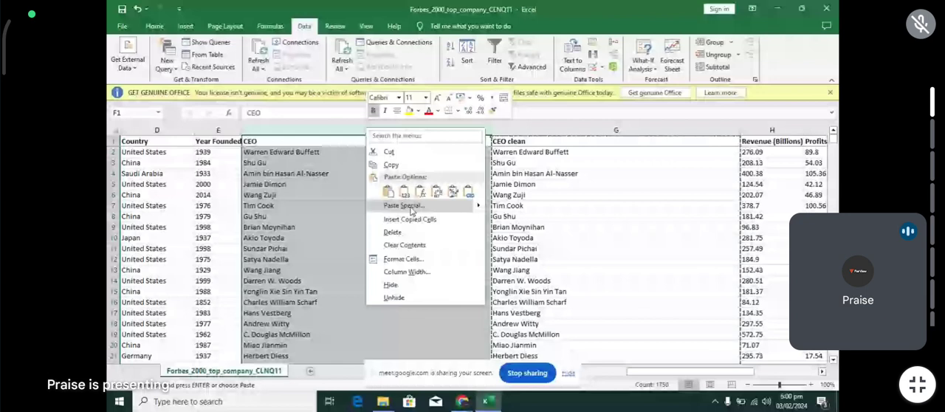
- Paste the copied CEO clean column over the original CEO column F as values only and delete the formula column G
left_click(404, 192)
left_click(533, 130)
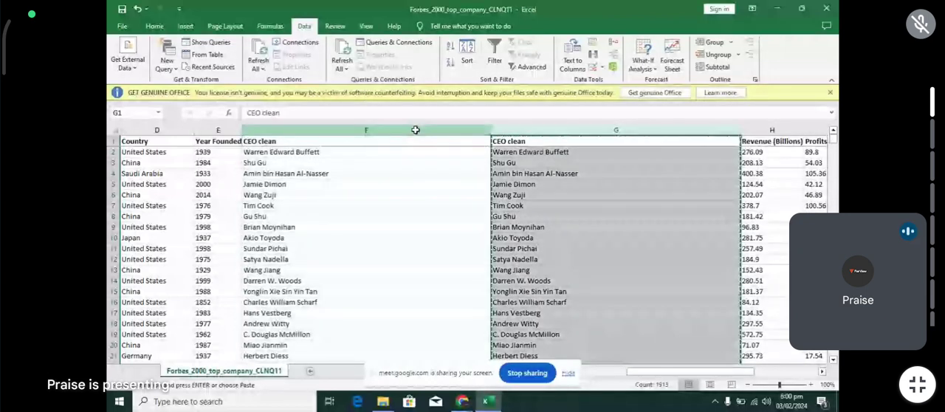
left_click(415, 130)
left_click(525, 131)
right_click(526, 132)
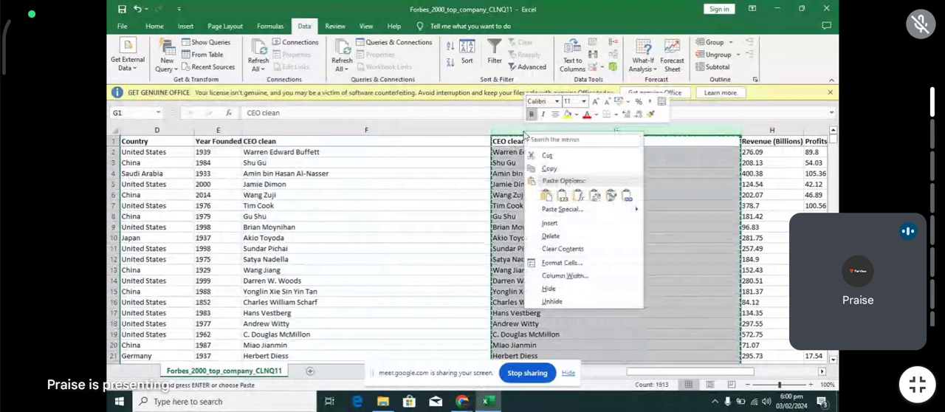
left_click(551, 236)
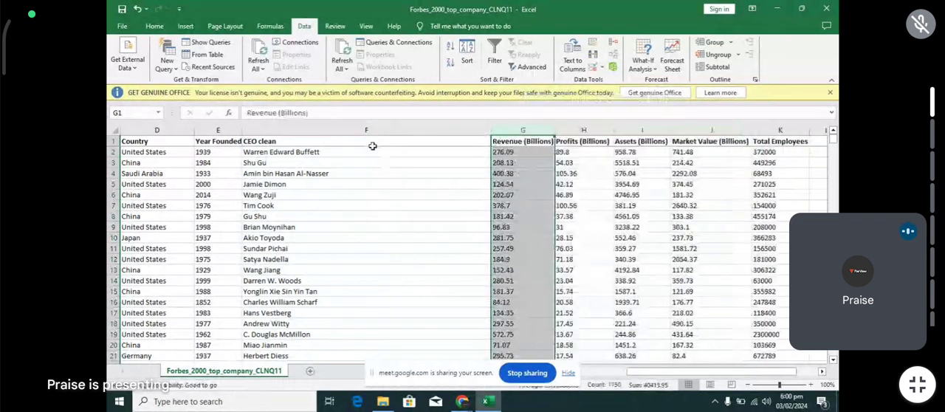
- Shorten the heading in F1 to CEO
left_click(373, 142)
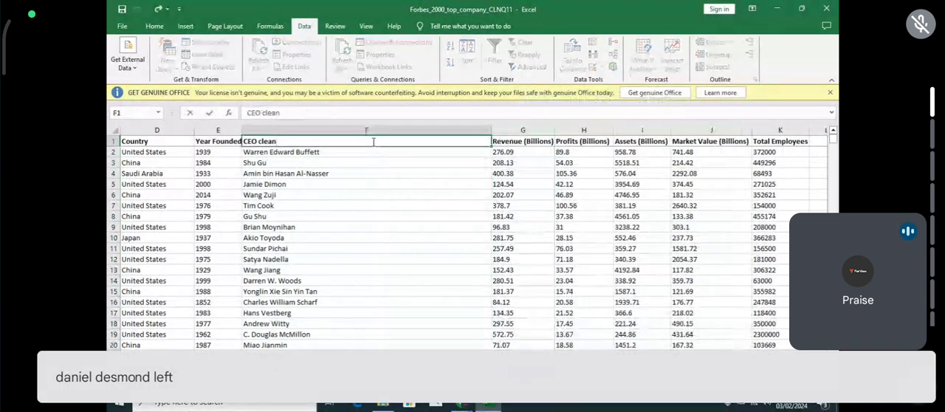
key("BackSpace")
key("BackSpace")
key("BackSpace")
key("BackSpace")
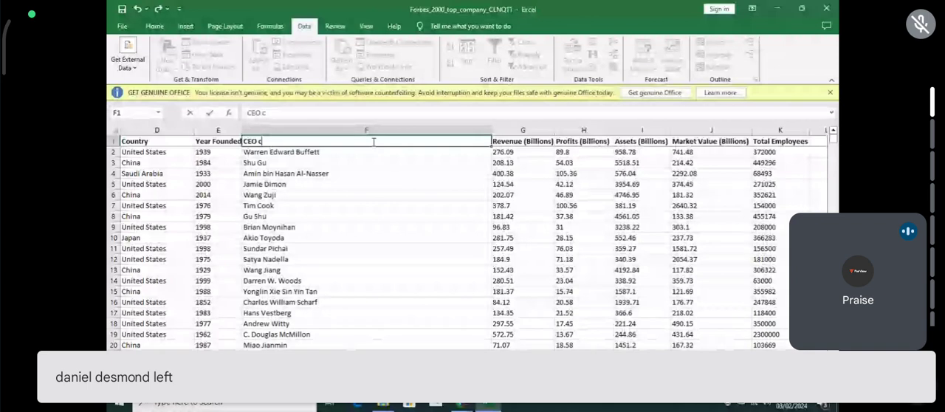
key("BackSpace")
key("BackSpace")
key("Return")
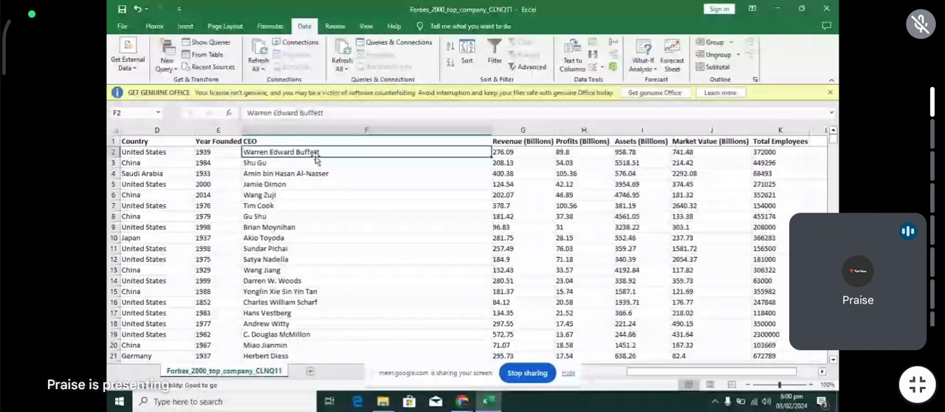
- Add a filter to the CEO column and look through its list of entries, keeping all of them selected
left_click(371, 131)
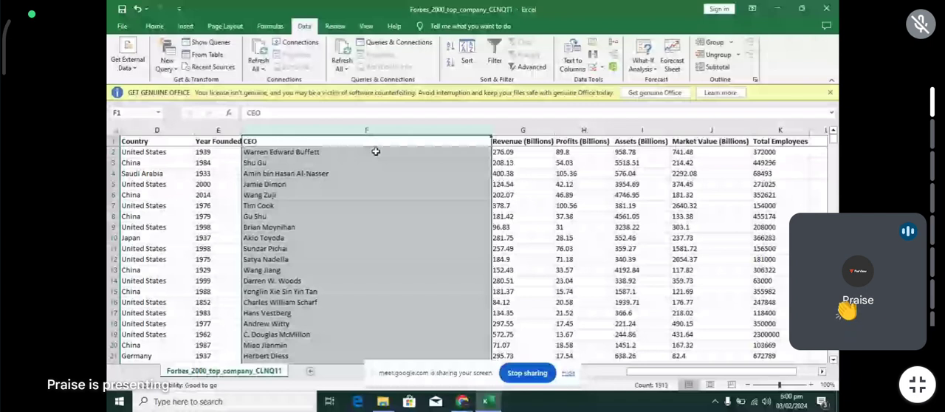
left_click(495, 54)
left_click(486, 141)
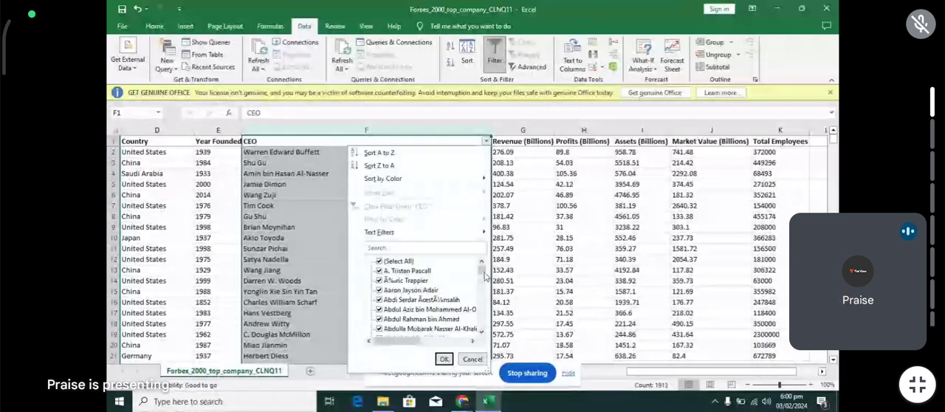
left_click_drag(484, 274, 483, 286)
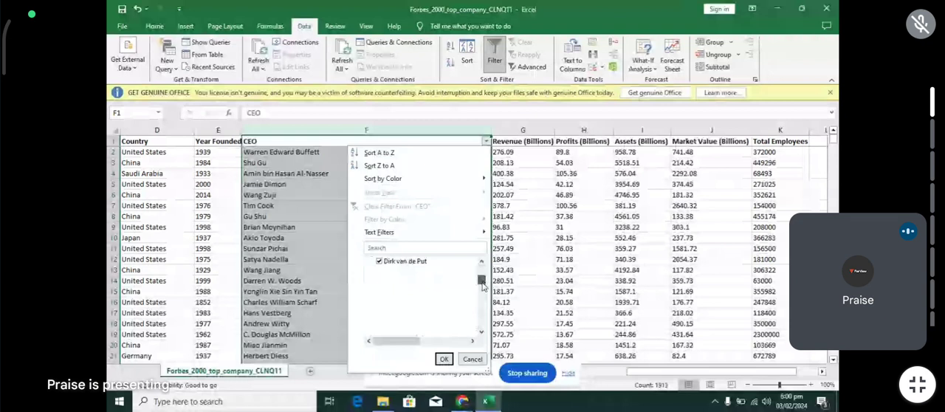
left_click(444, 360)
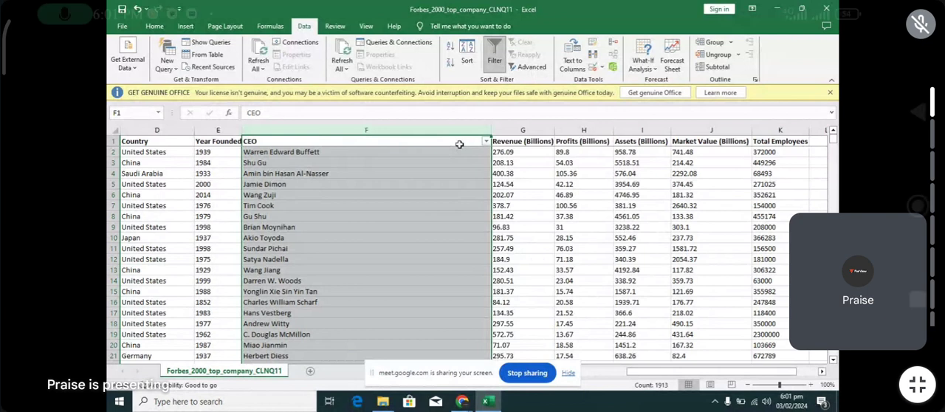
left_click(917, 384)
left_click(453, 359)
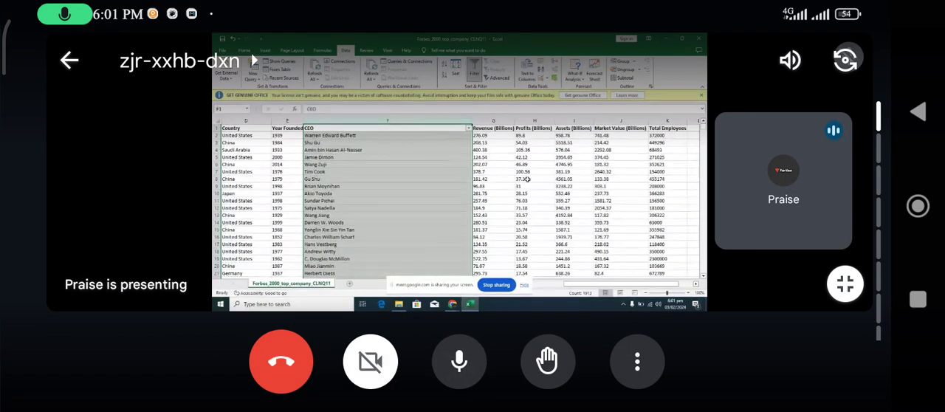
left_click(458, 361)
left_click(463, 196)
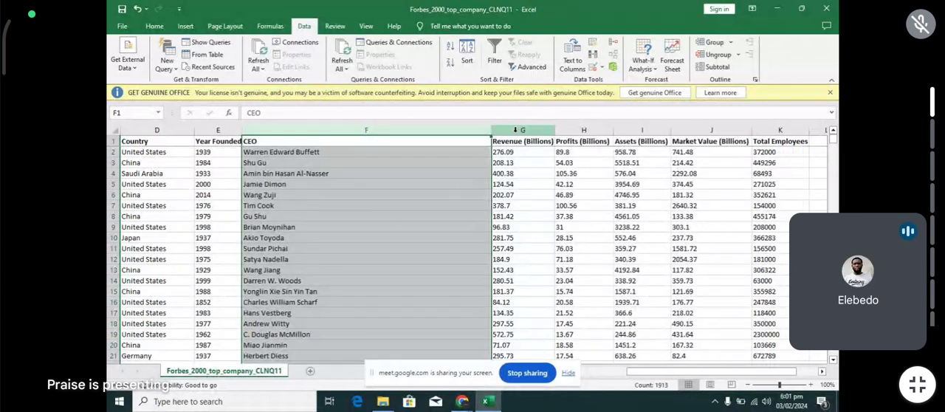
left_click(520, 246)
left_click(471, 369)
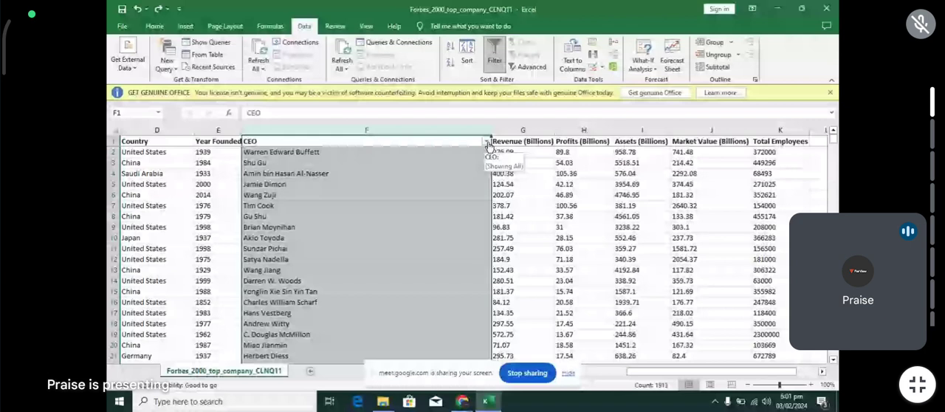
- Remove the filter from the CEO column
key("ctrl+shift+l")
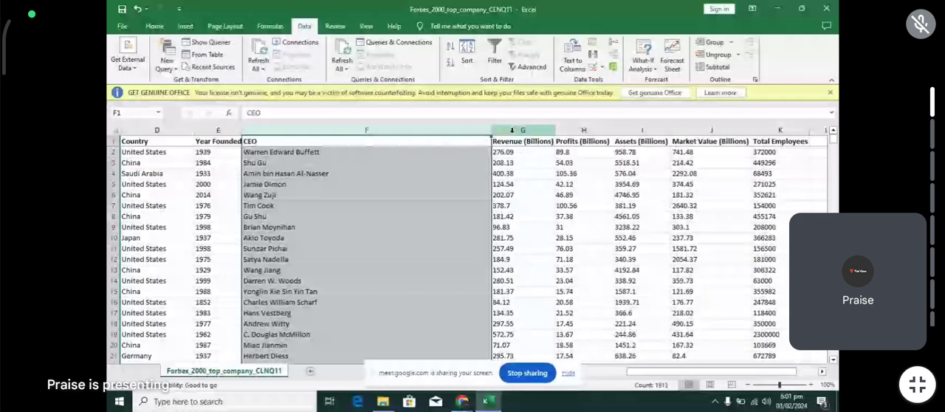
- Extend the heading in G1 to Revenue (Billions)($) and widen column G to fit it
left_click(521, 130)
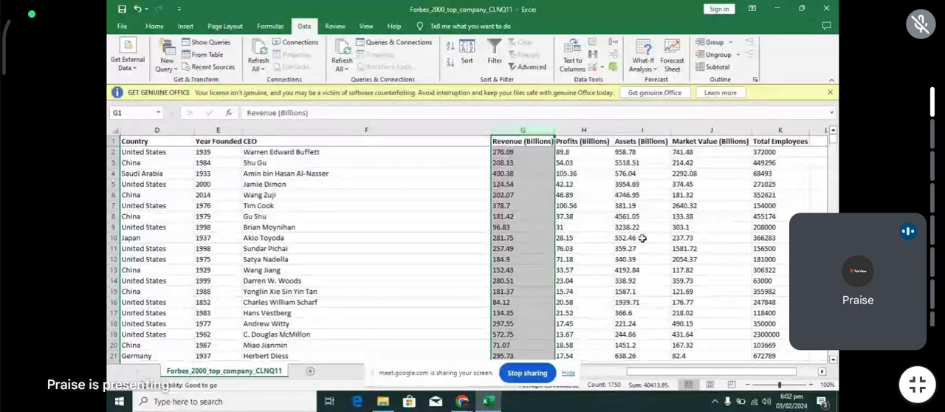
double_click(542, 142)
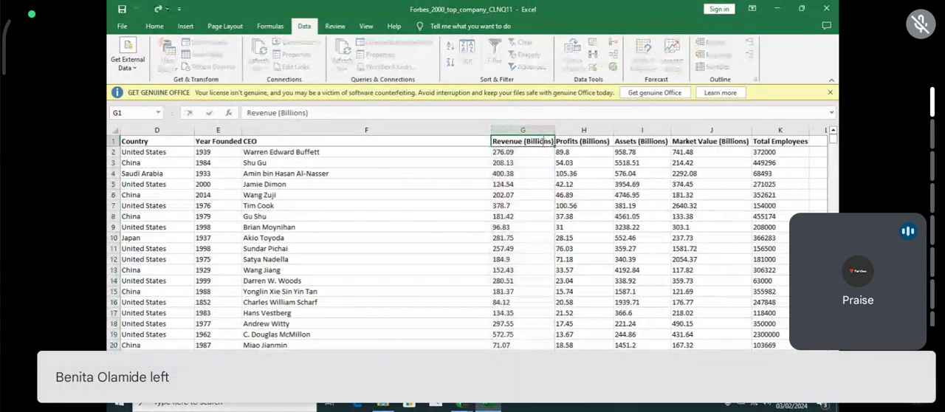
key("Right")
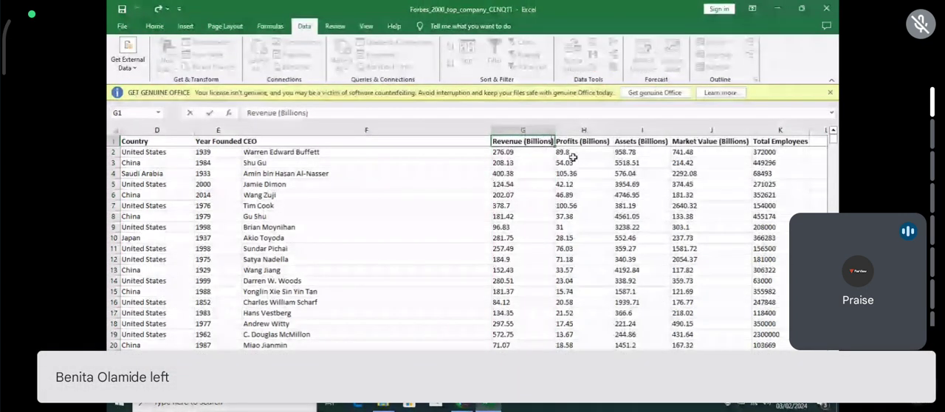
type("(")
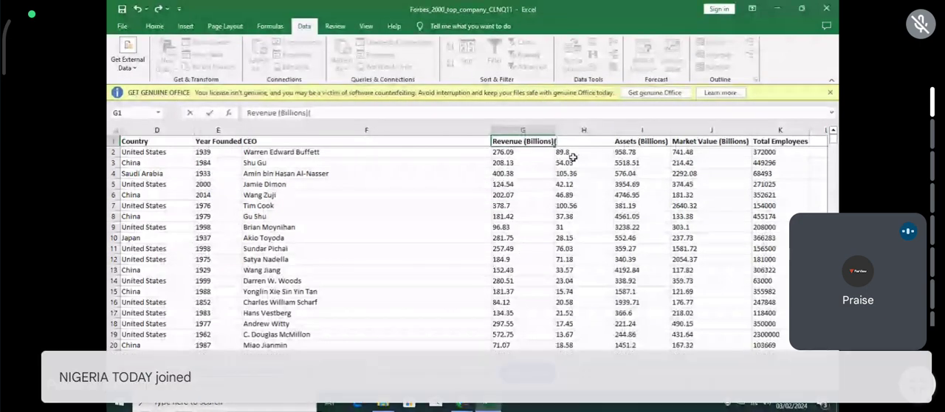
type("$)")
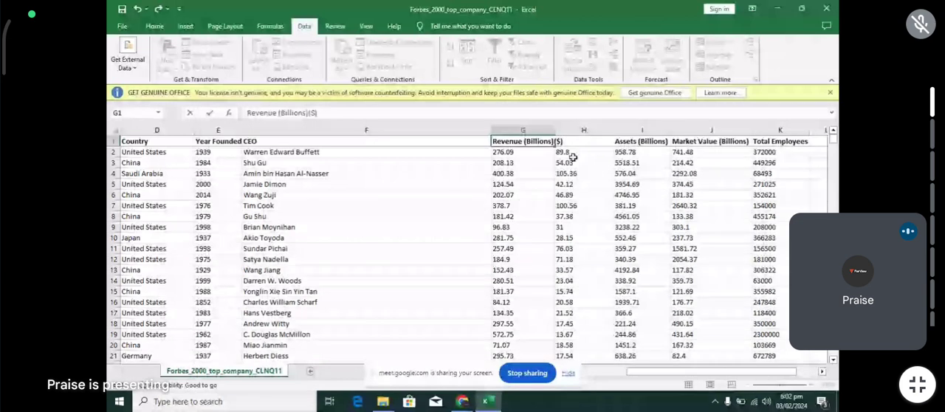
key("Return")
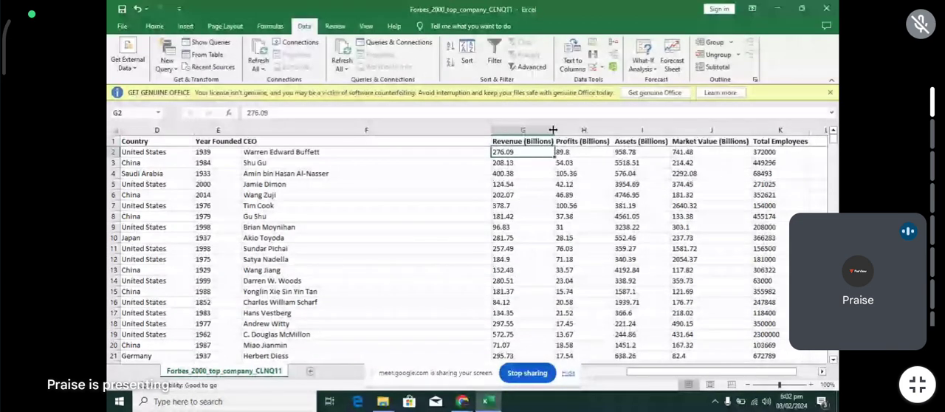
double_click(555, 130)
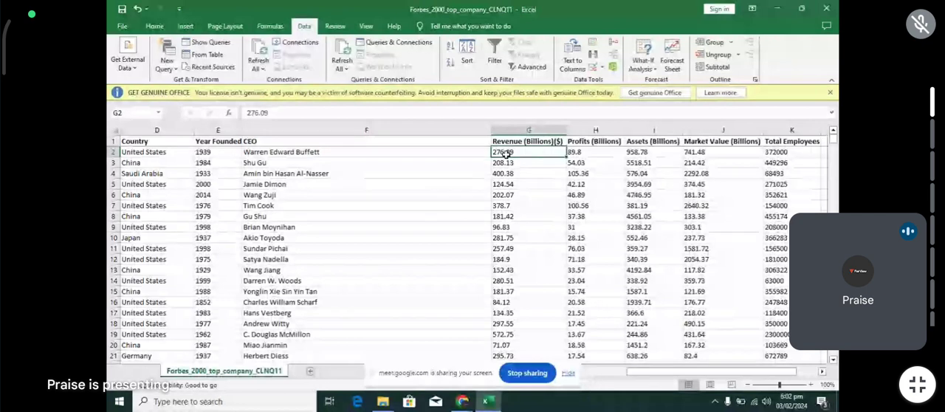
left_click(559, 217)
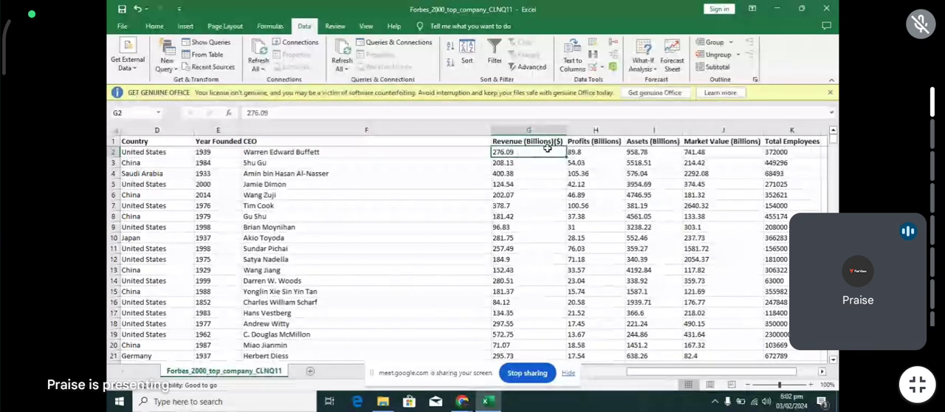
left_click(559, 116)
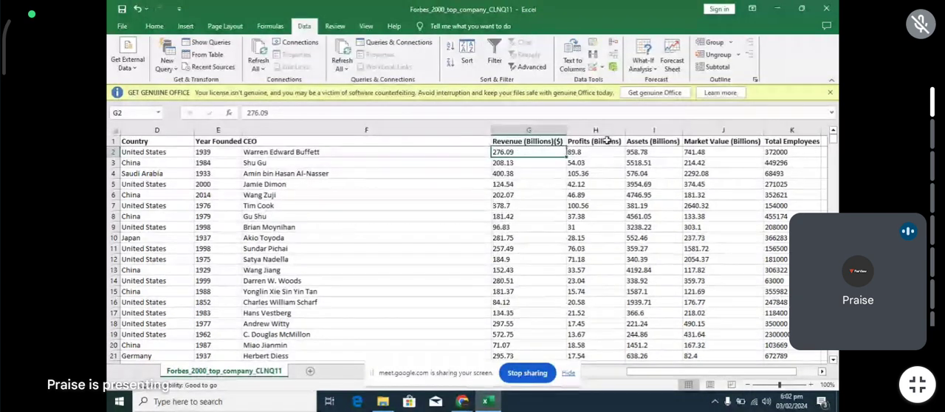
left_click(598, 142)
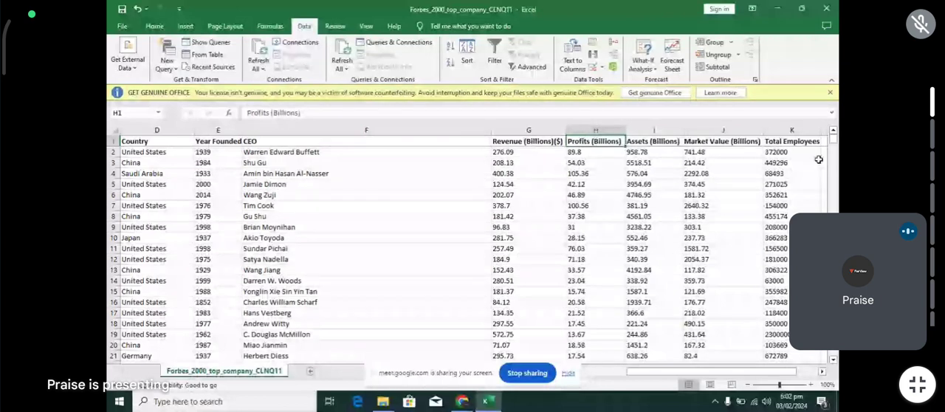
- Add a filter to the Revenue column and look through its list of values for irregular entries, keeping all of them selected
left_click(519, 130)
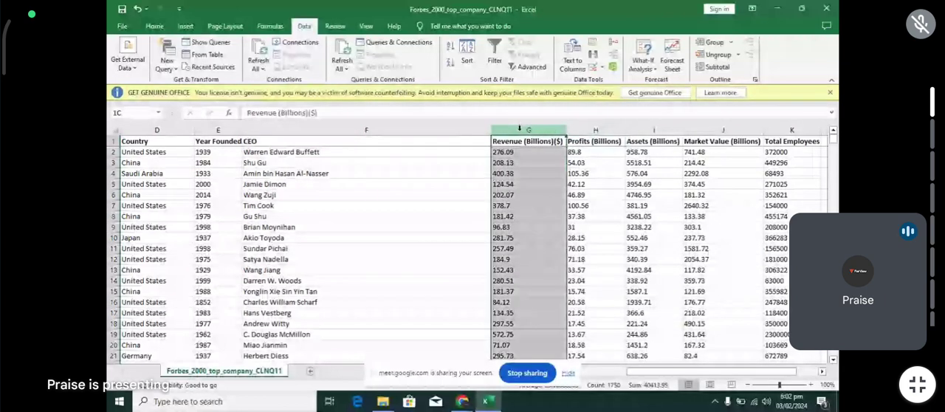
left_click(494, 53)
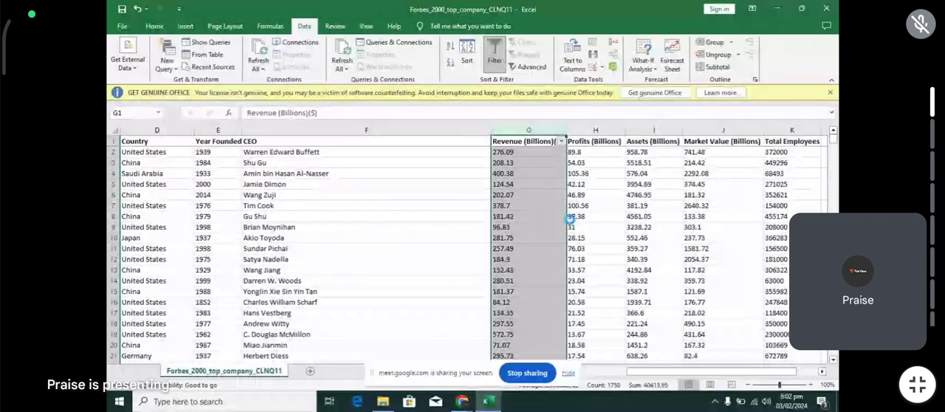
left_click(561, 141)
scroll(525, 278, "down", 15)
scroll(525, 279, "down", 20)
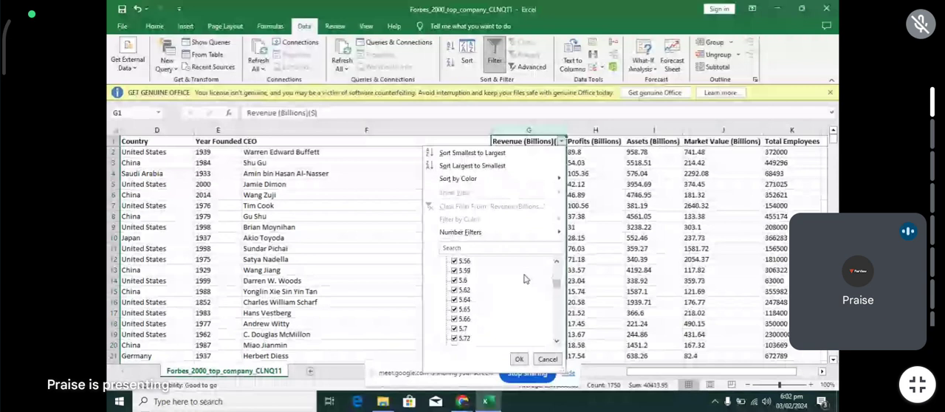
scroll(525, 278, "down", 15)
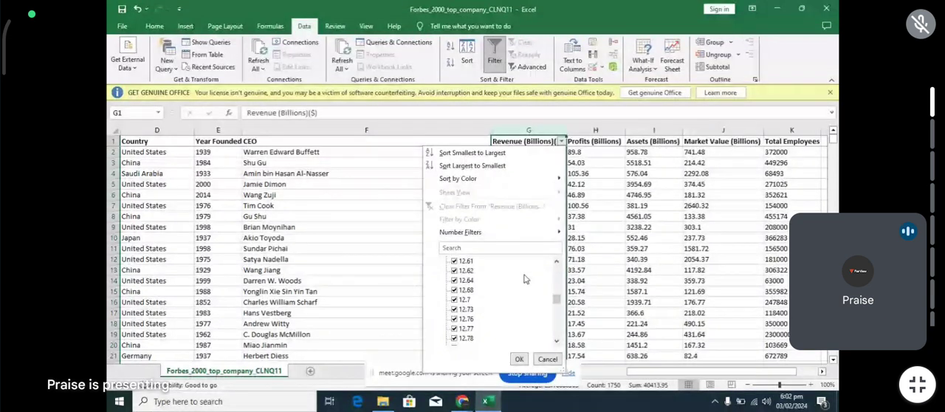
scroll(525, 279, "up", 12)
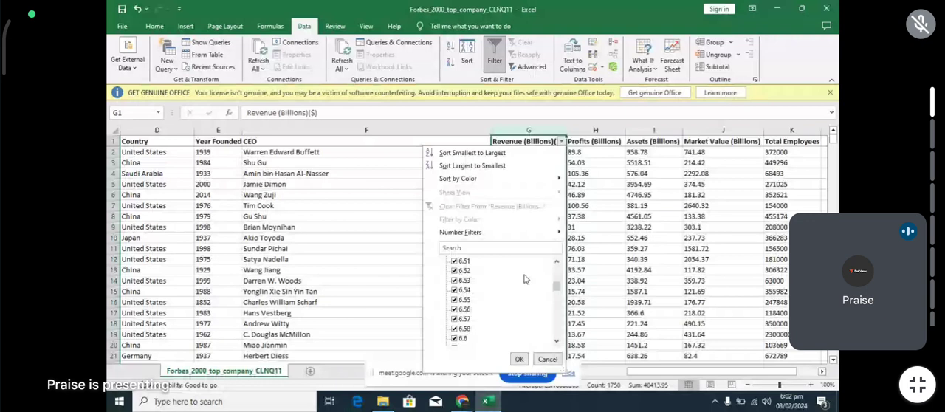
scroll(525, 279, "up", 10)
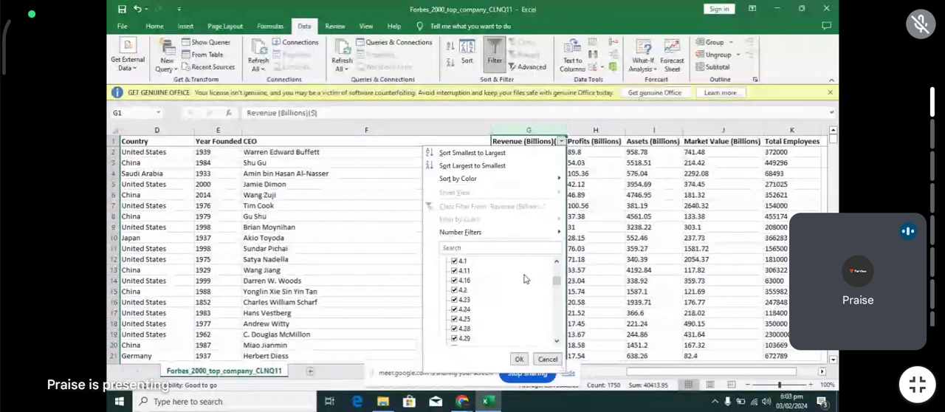
scroll(525, 278, "up", 3)
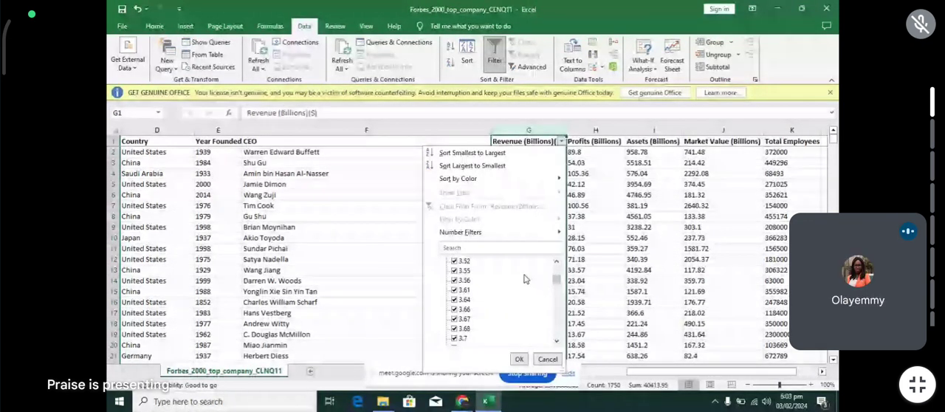
scroll(525, 279, "up", 15)
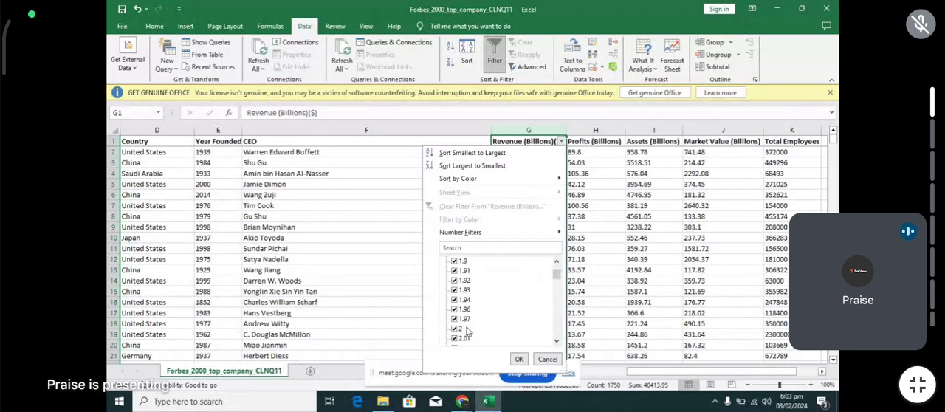
scroll(467, 332, "down", 10)
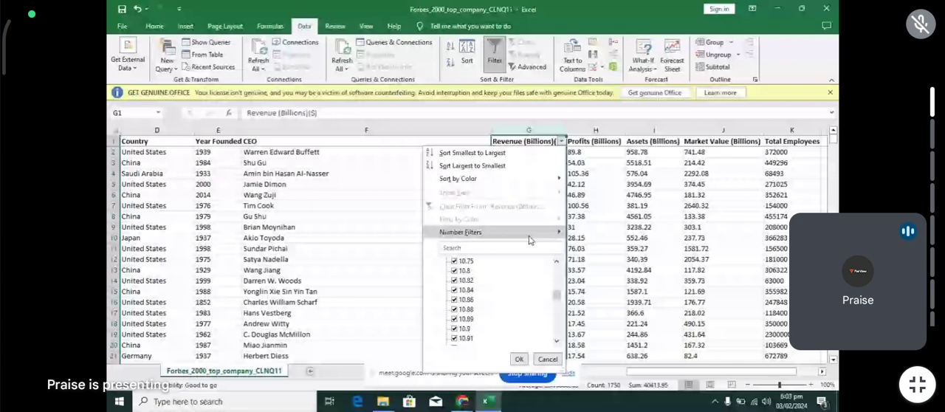
left_click_drag(556, 295, 567, 345)
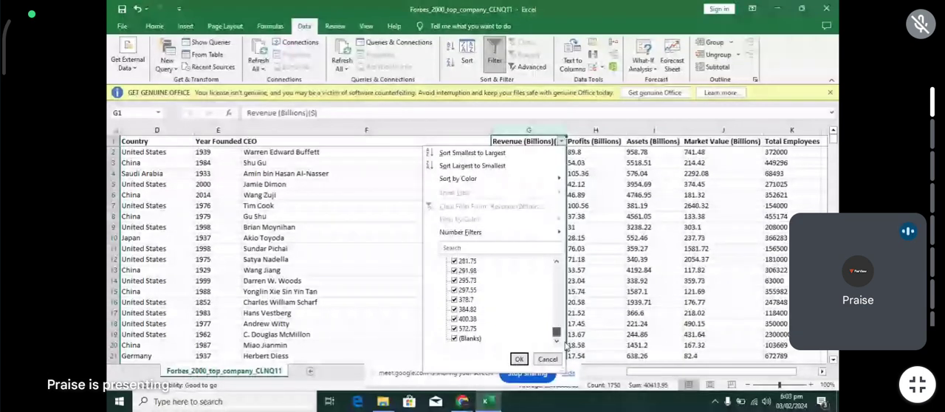
left_click(571, 245)
- Switch the filter from the Revenue column to the Profits column and look through its values without filtering any out
left_click(597, 130)
left_click(504, 65)
left_click(504, 65)
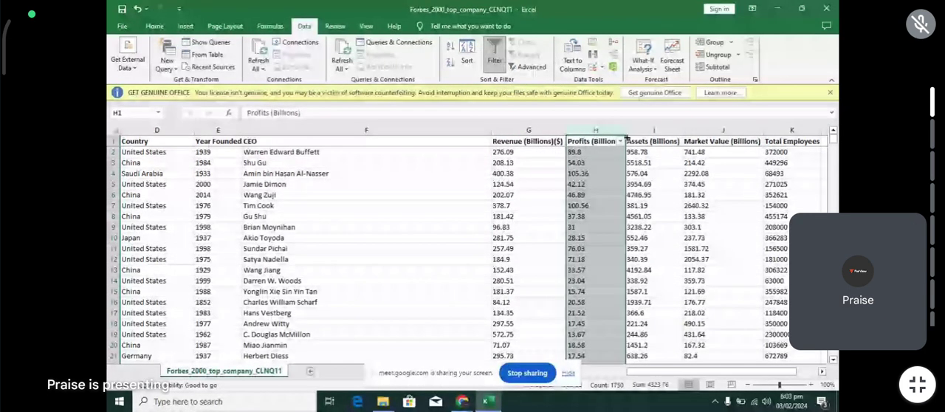
left_click(620, 141)
scroll(561, 296, "down", 10)
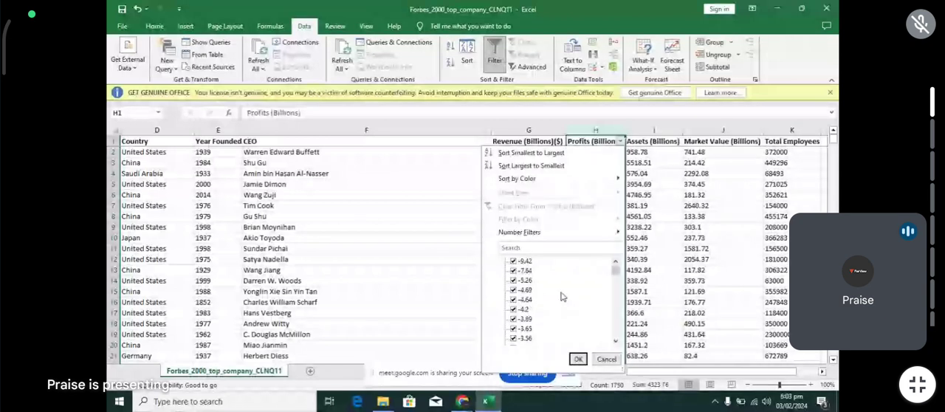
scroll(561, 296, "down", 10)
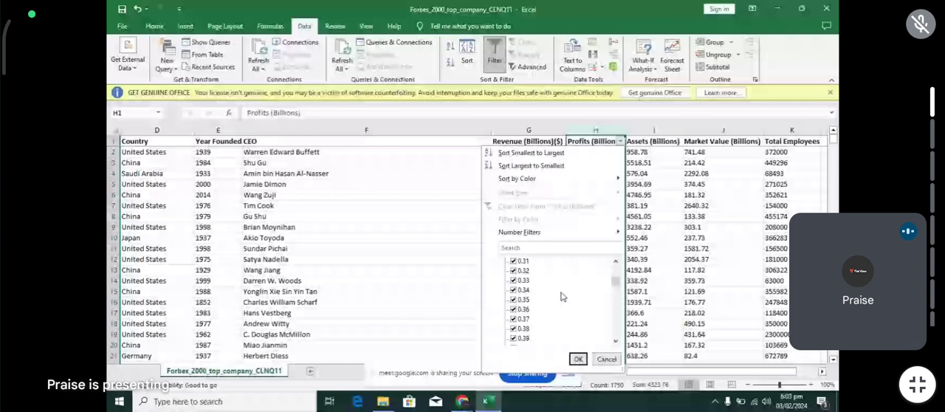
key("Escape")
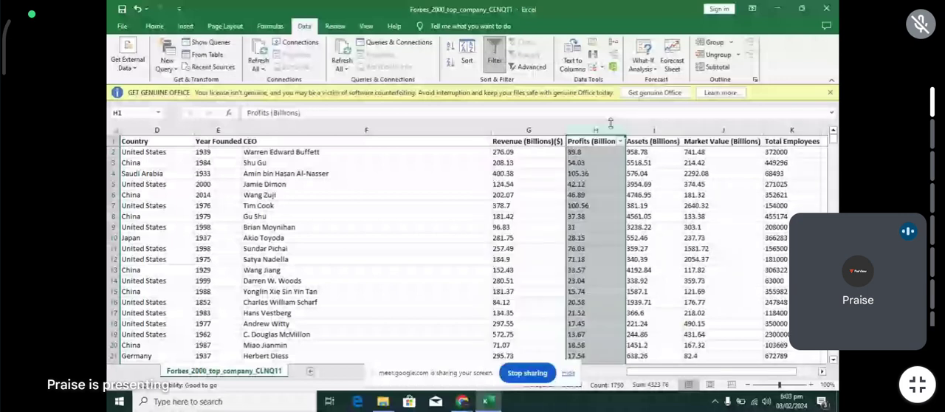
- Remove the filter from the Profits column and add one to the Assets (Billions) column
left_click(498, 71)
left_click(644, 130)
left_click(488, 51)
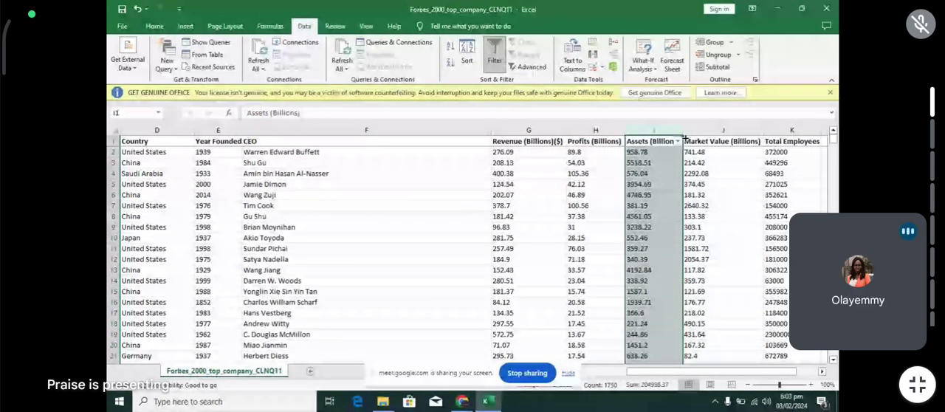
- Filter the Assets (Billions) column to show only the rows with the entry STATES
left_click(678, 141)
scroll(652, 296, "down", 5)
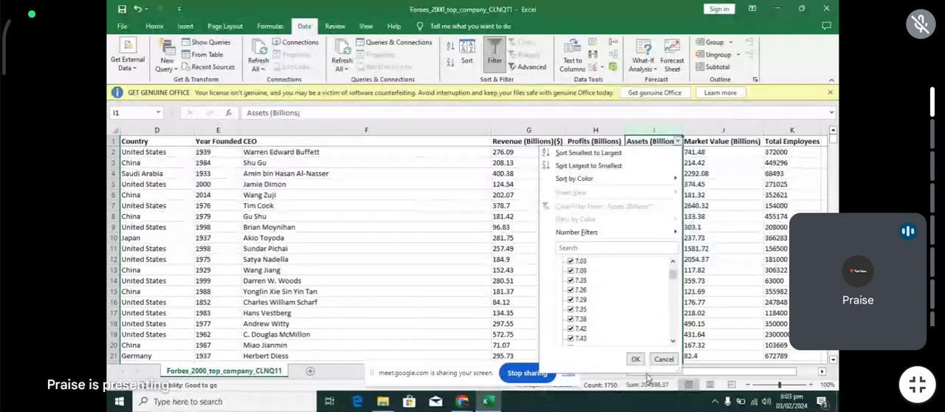
scroll(633, 312, "down", 10)
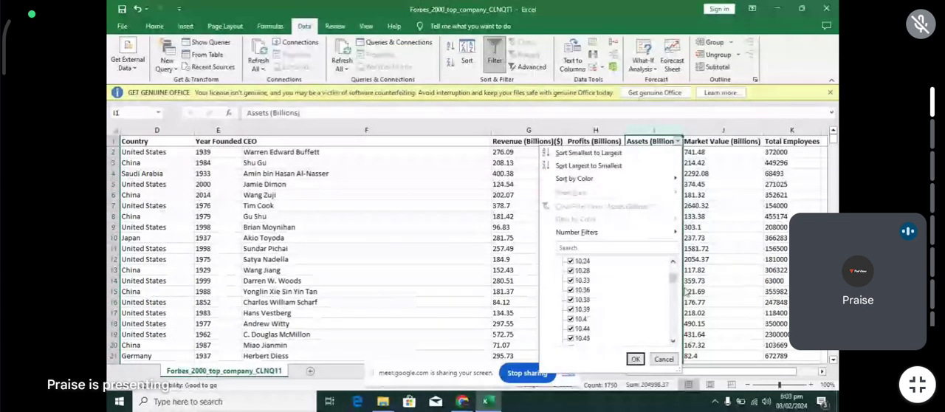
left_click_drag(672, 276, 679, 333)
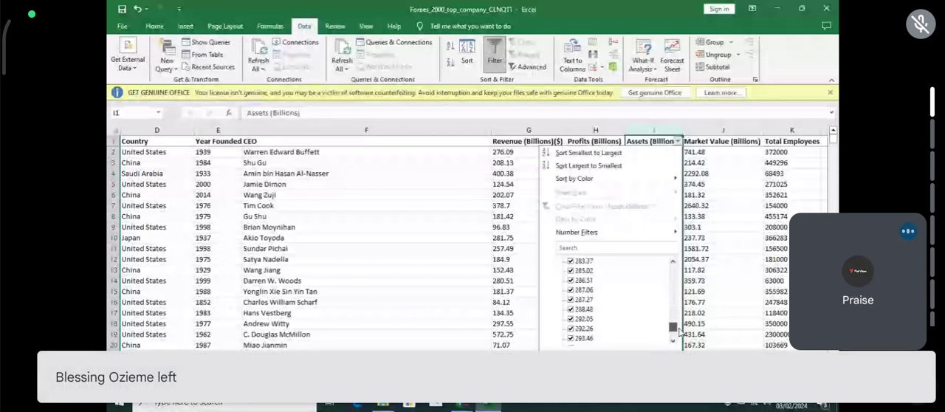
left_click_drag(680, 332, 679, 339)
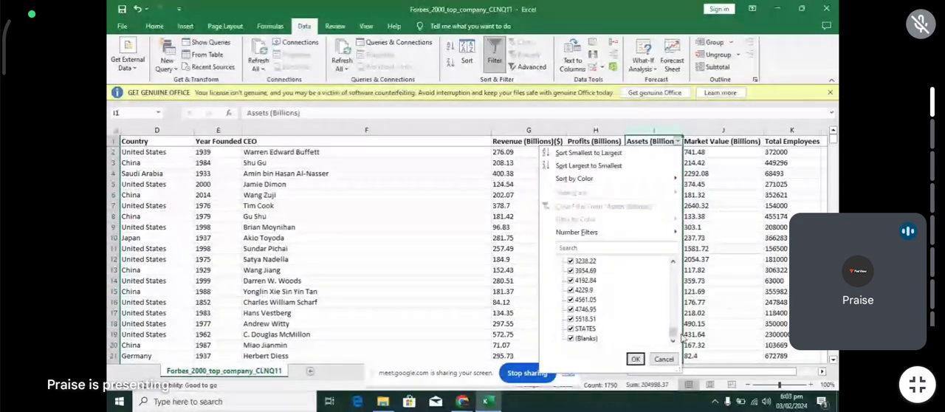
mouse_move(674, 337)
left_mouse_down()
mouse_move(674, 294)
mouse_move(673, 342)
left_mouse_up()
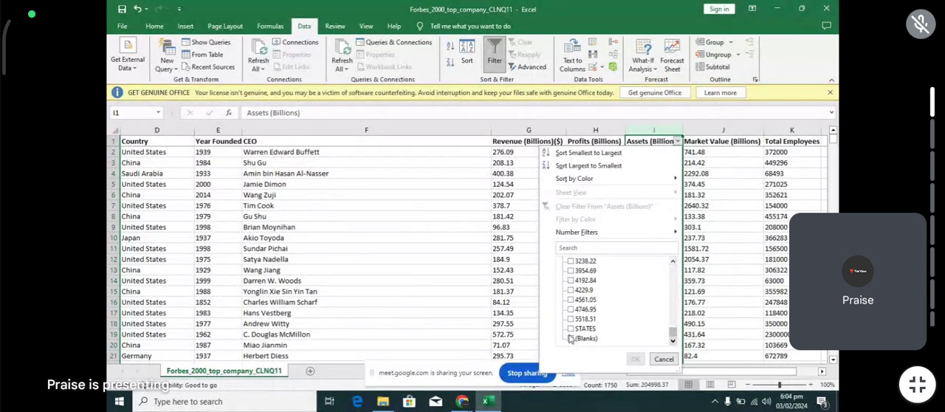
left_click(570, 328)
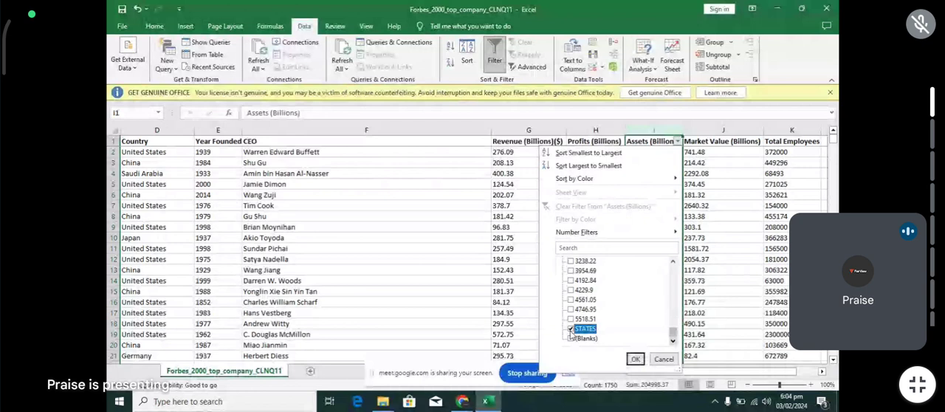
left_click(634, 359)
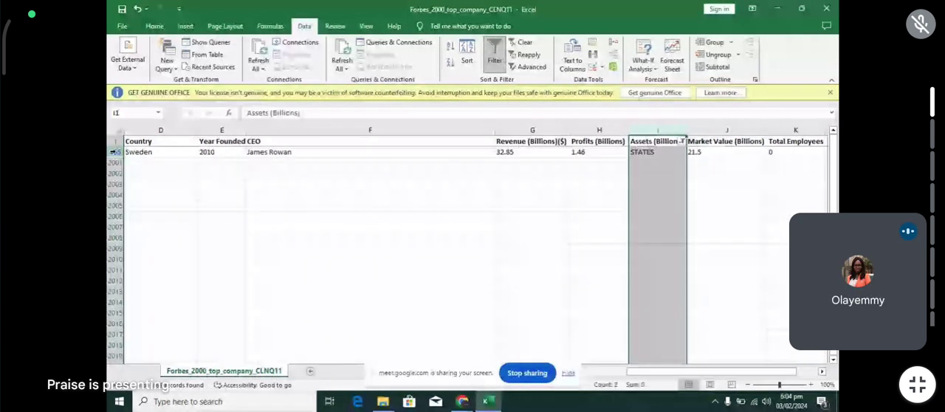
- Delete the filtered row with STATES in Assets (Billions), and reselect all values in that column's filter to show every row
right_click(115, 152)
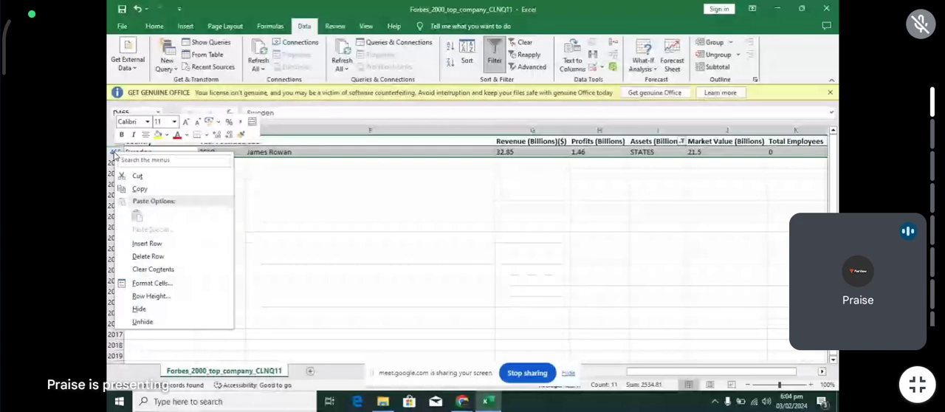
left_click(148, 256)
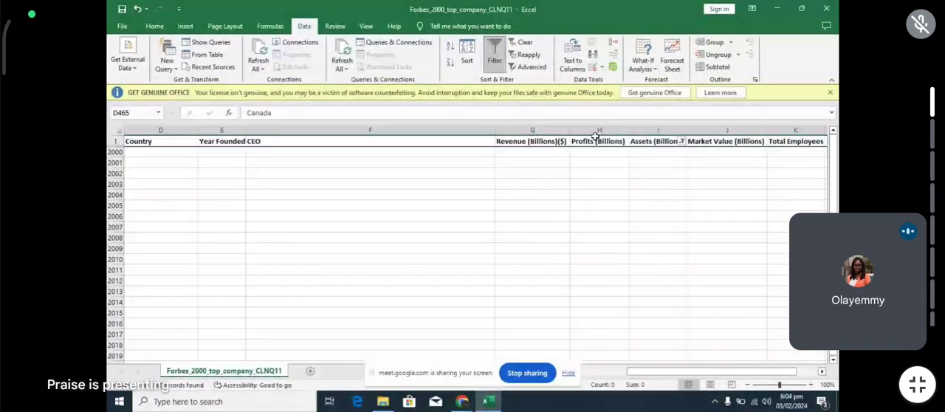
left_click(681, 141)
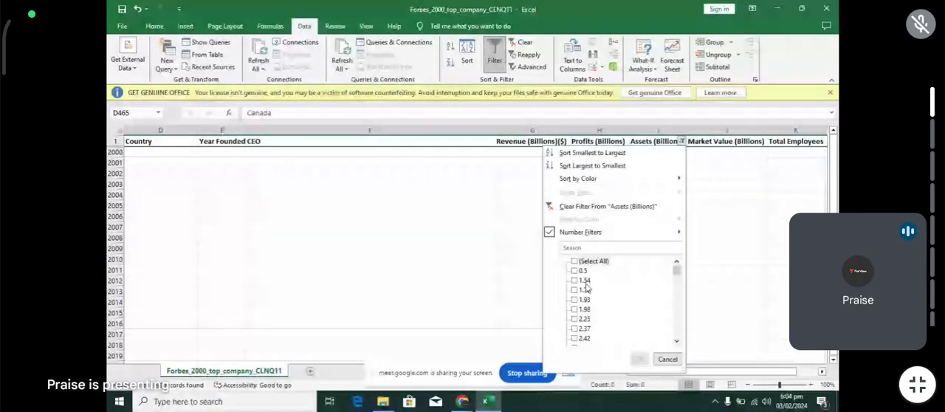
left_click(583, 262)
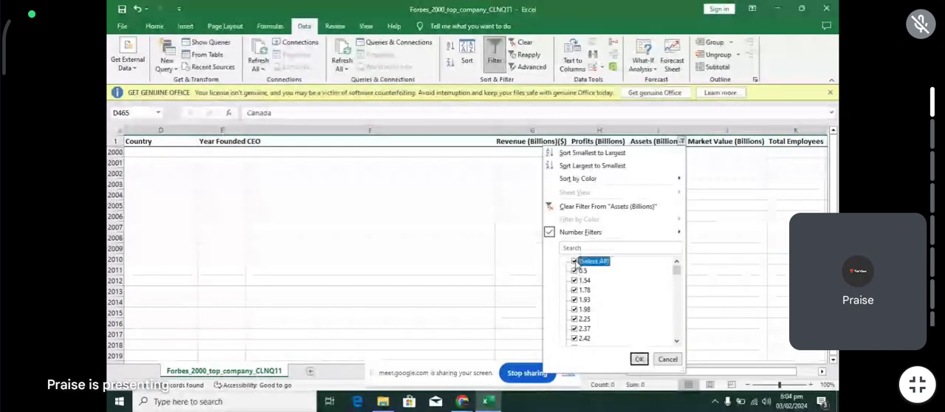
left_click(639, 359)
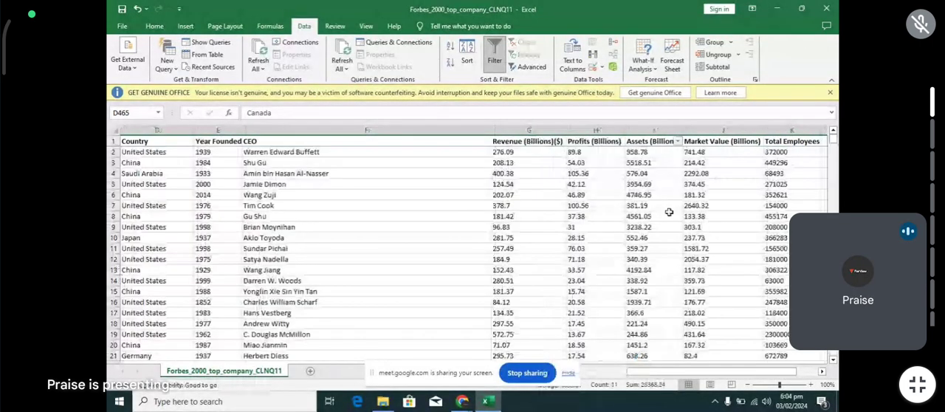
- Move the filter to the Market Value (Billions) column, look through its values for irregular entries, and remove the filter
left_click(722, 130)
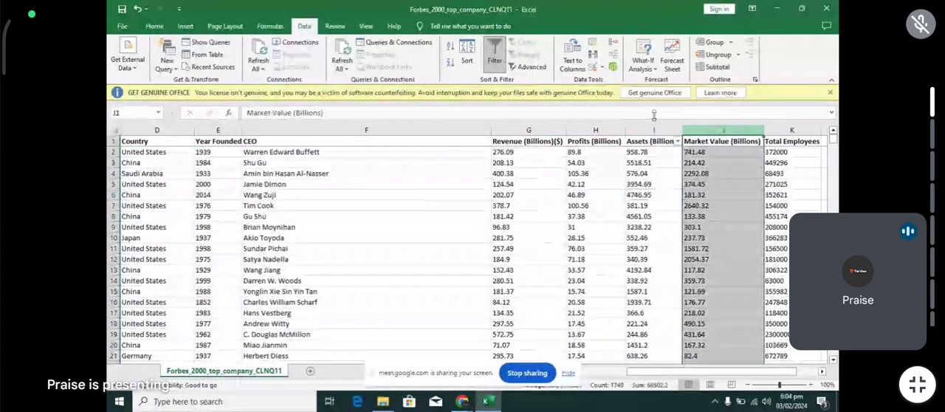
left_click(504, 65)
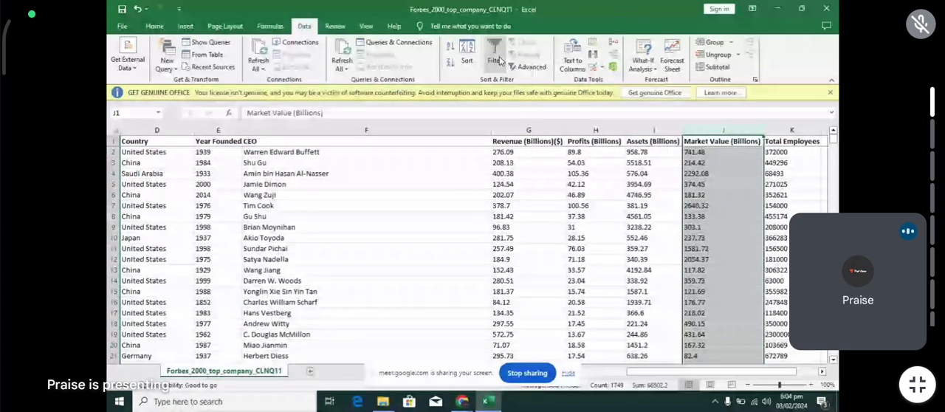
left_click(504, 65)
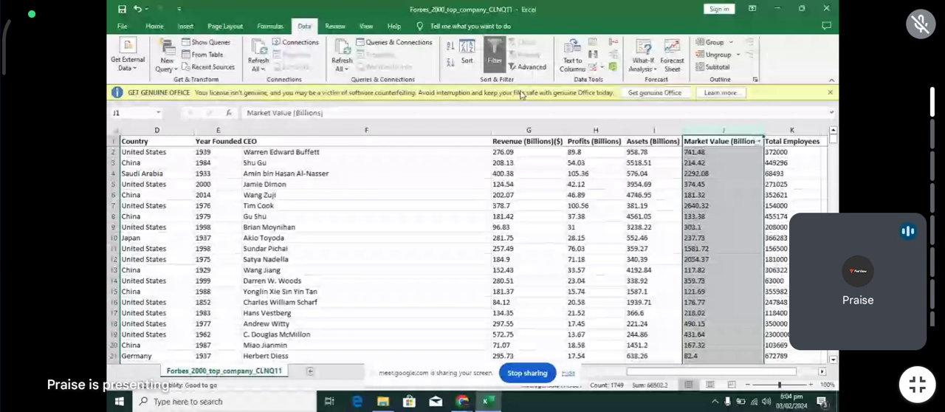
left_click(758, 141)
left_click_drag(754, 266, 754, 356)
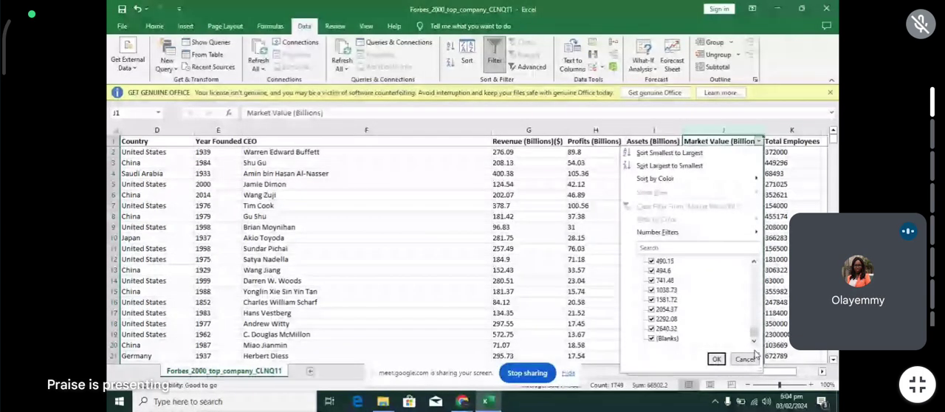
left_click(716, 358)
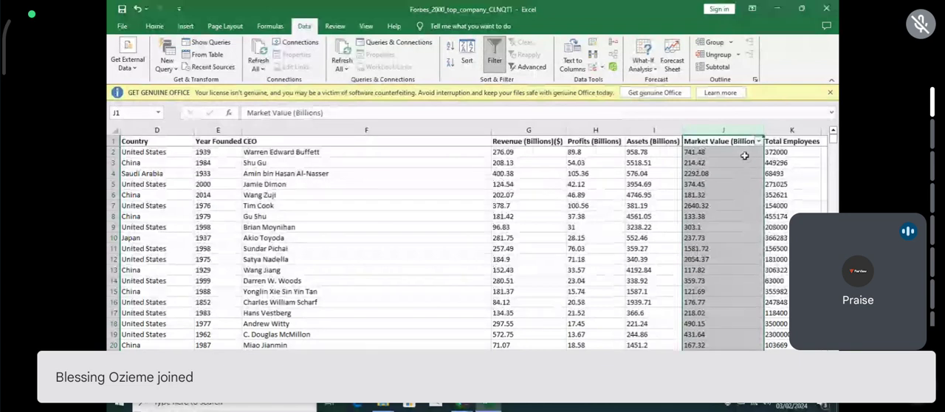
left_click(493, 47)
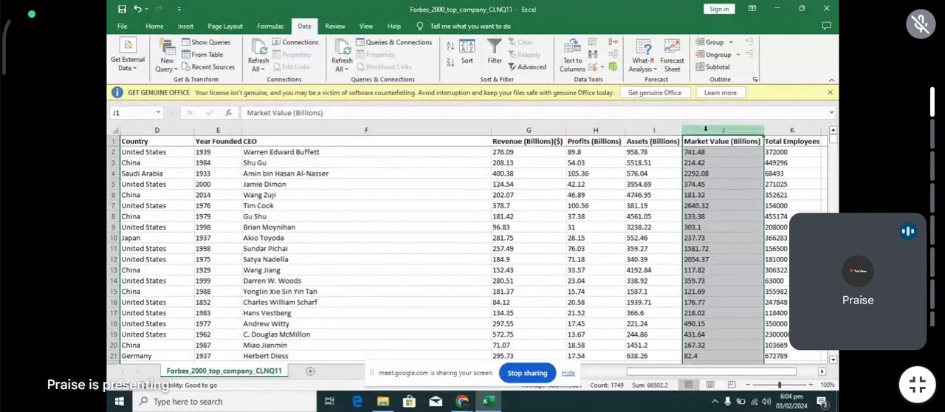
- Add a filter to the Total Employees column and look through its list of values for irregular entries
left_click(804, 374)
left_click(421, 130)
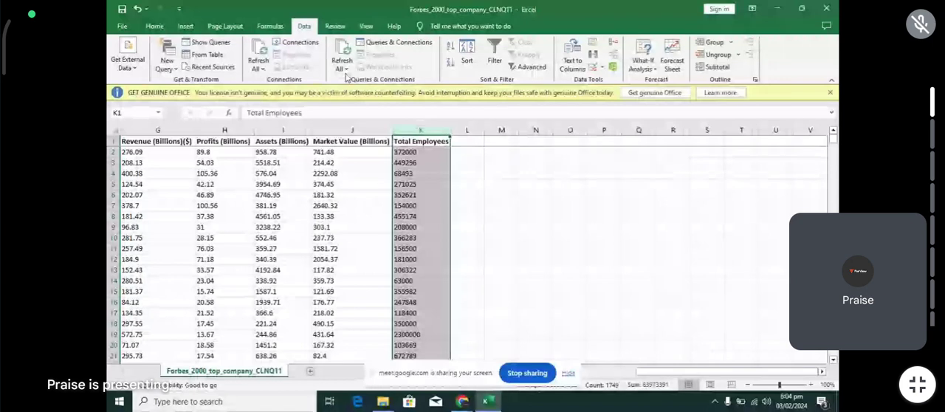
left_click(495, 55)
left_click(445, 141)
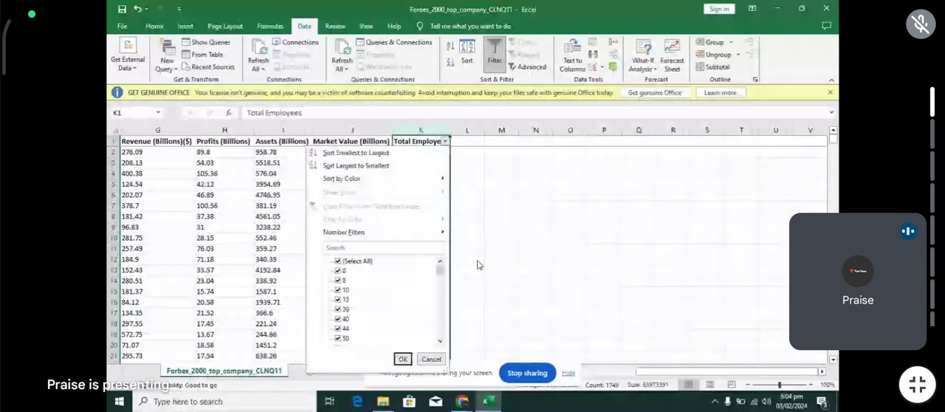
left_click_drag(439, 271, 440, 350)
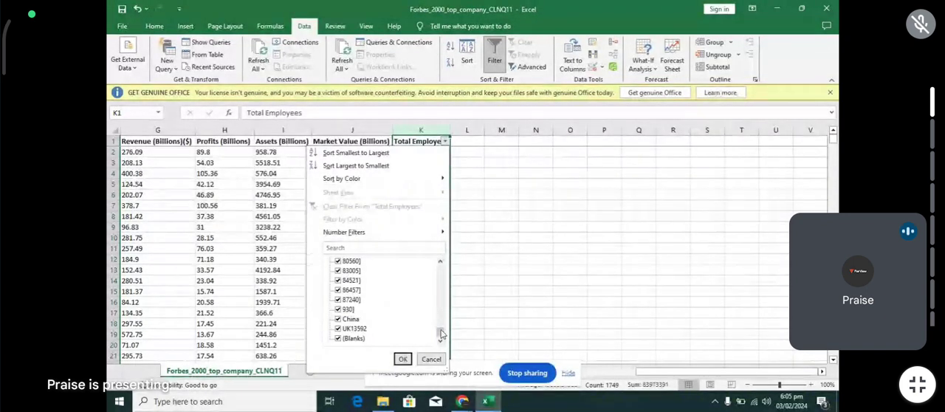
left_click_drag(440, 332, 440, 333)
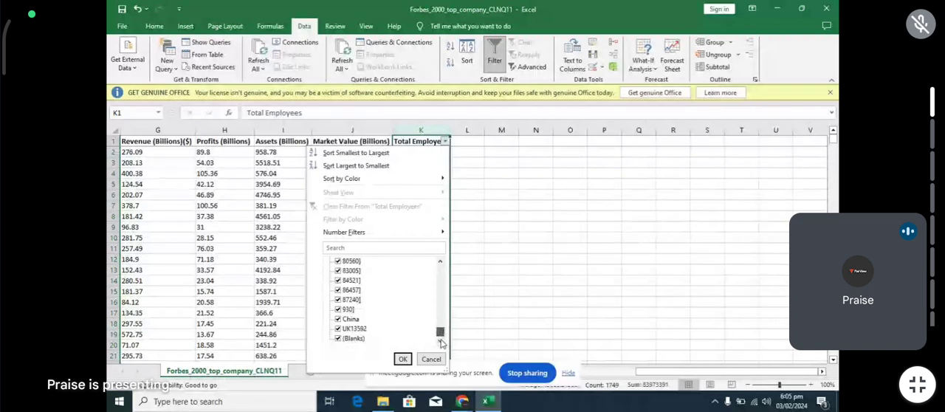
- Filter the Total Employees column to show only the rows with the entries China and UK13592
left_click(338, 320)
left_click(338, 319)
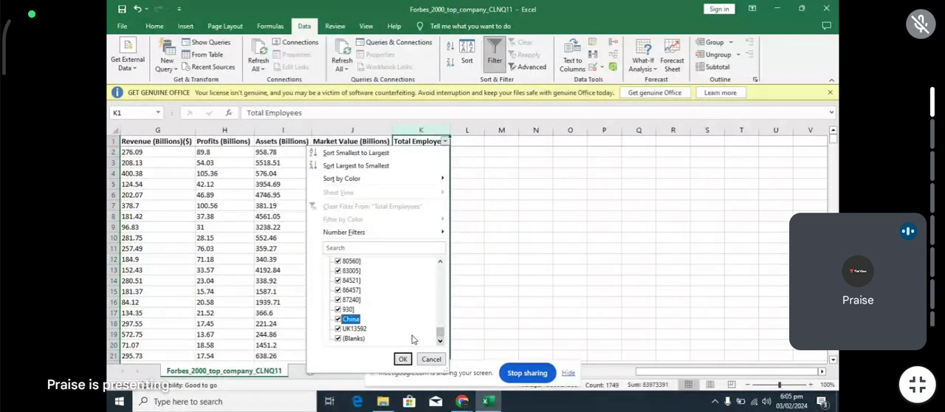
left_click_drag(439, 333, 440, 269)
left_click(339, 262)
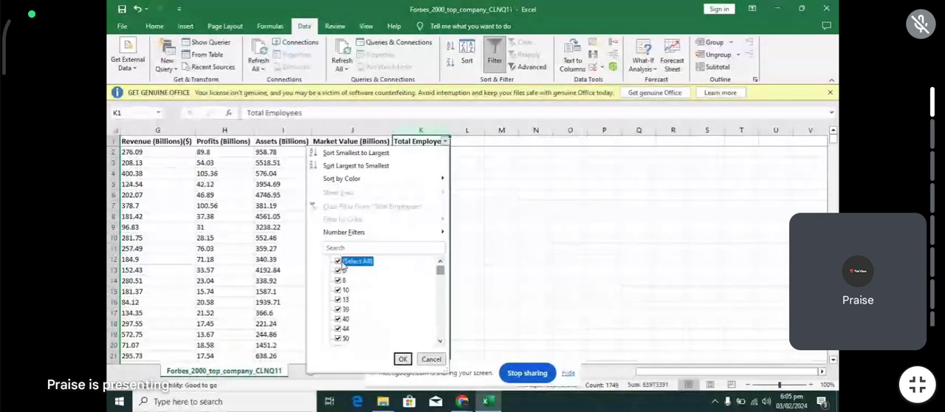
left_click_drag(442, 273, 441, 334)
left_click(341, 322)
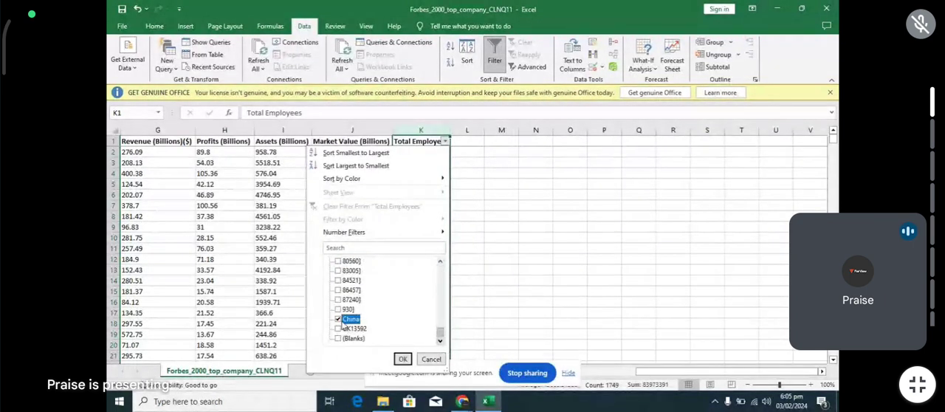
left_click(341, 329)
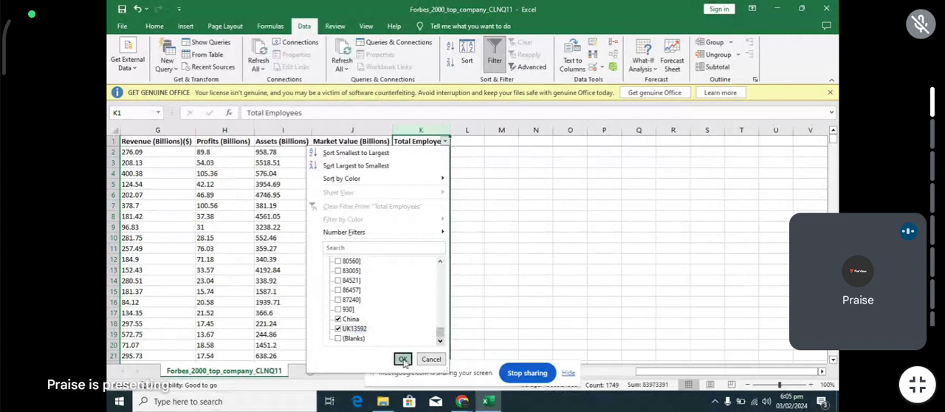
left_click(403, 359)
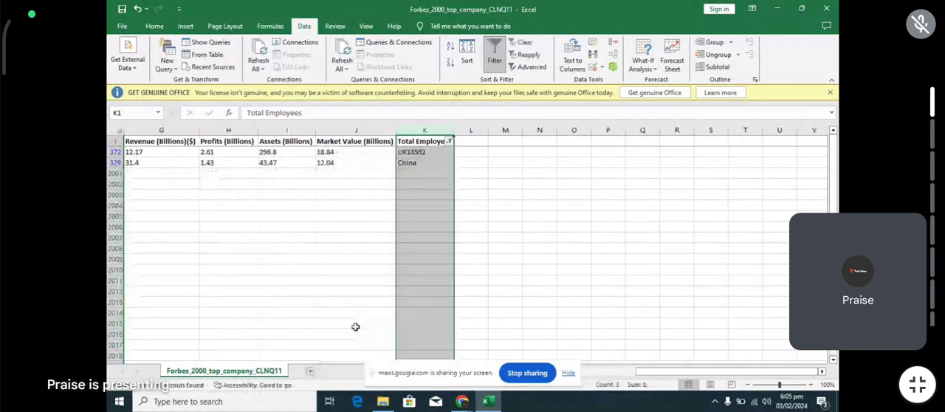
- Delete the row with China as its employee total, and correct the UK13592 entry to 13592
right_click(112, 163)
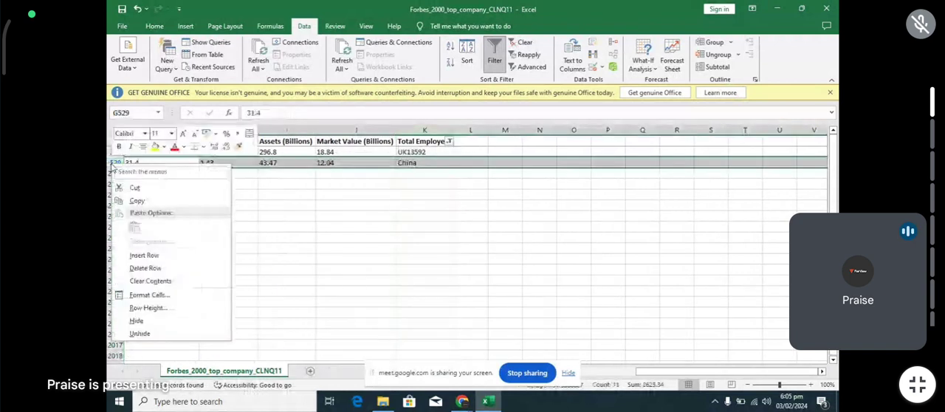
left_click(144, 268)
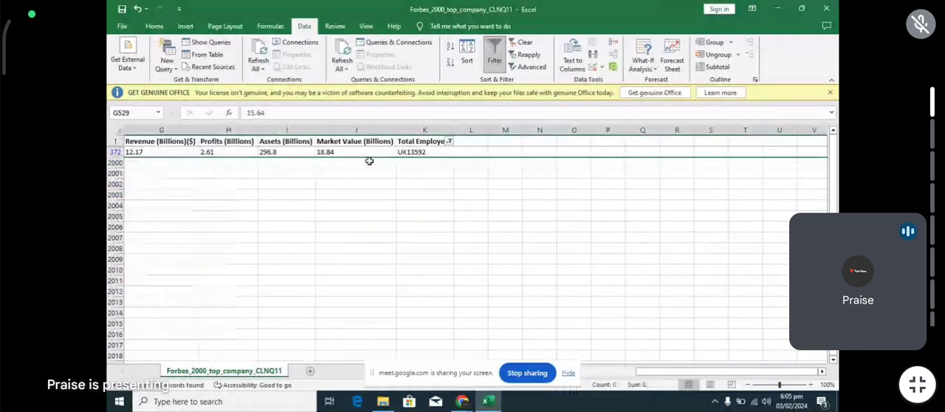
left_click(430, 151)
double_click(430, 151)
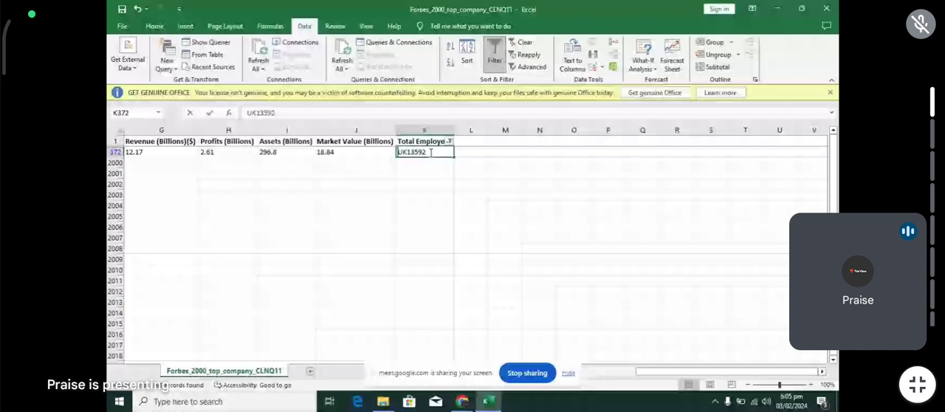
key("Right")
key("Right")
key("Right")
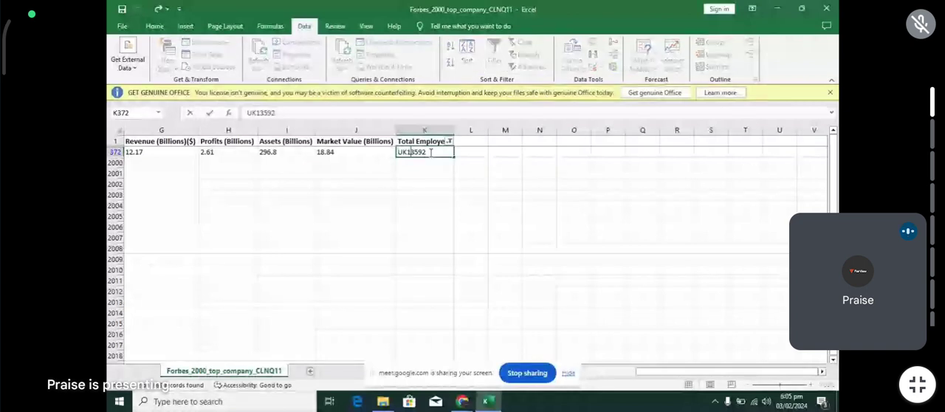
key("BackSpace")
key("BackSpace")
key("Return")
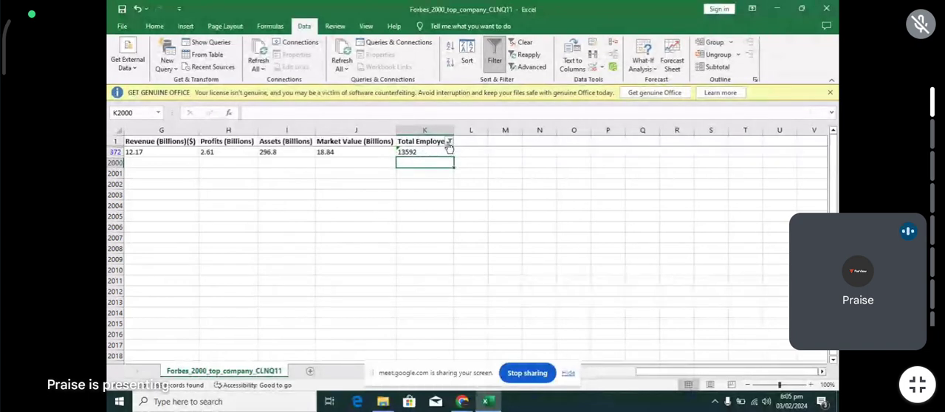
- Reselect all values in the Total Employees filter to show every row again
left_click(448, 143)
left_click(342, 263)
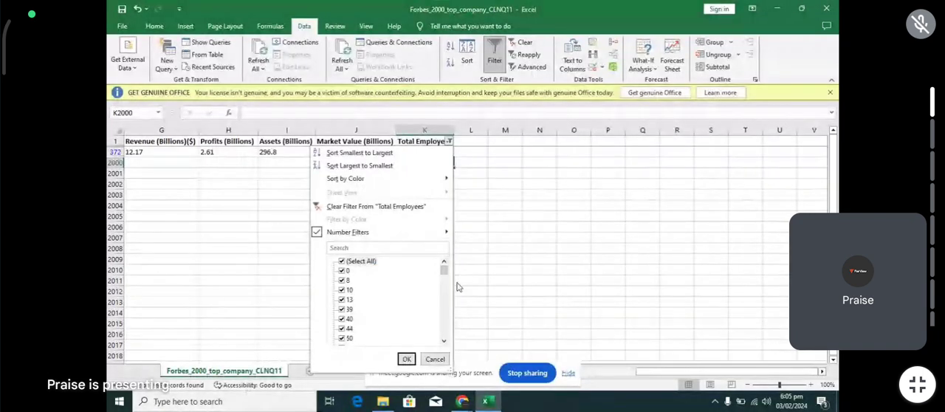
mouse_move(444, 270)
left_mouse_down()
mouse_move(446, 339)
mouse_move(446, 267)
left_mouse_up()
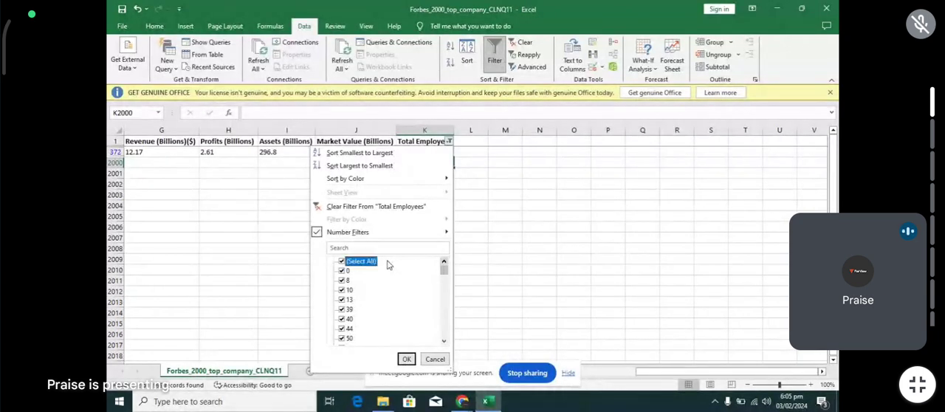
left_click(406, 359)
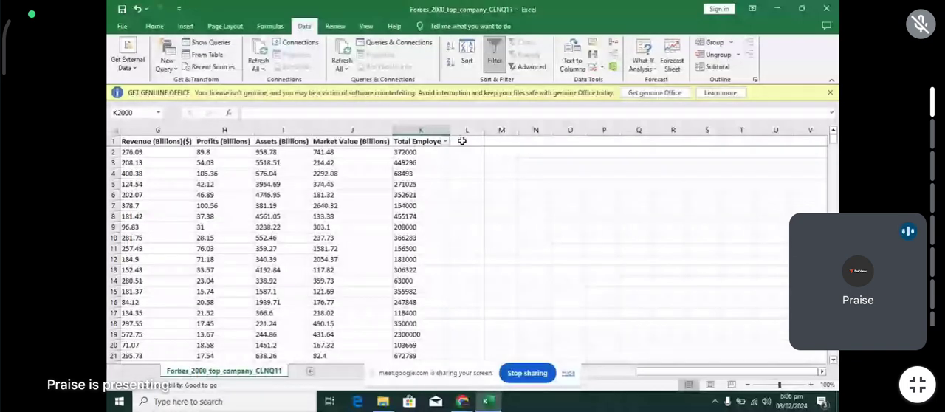
- Enter the header "Total Employee clean" in cell L1 and fit the column width to it
left_click(465, 143)
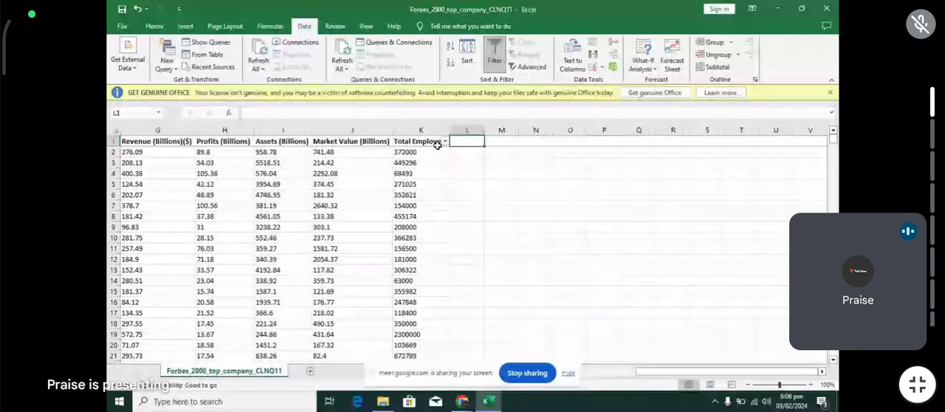
type("Total")
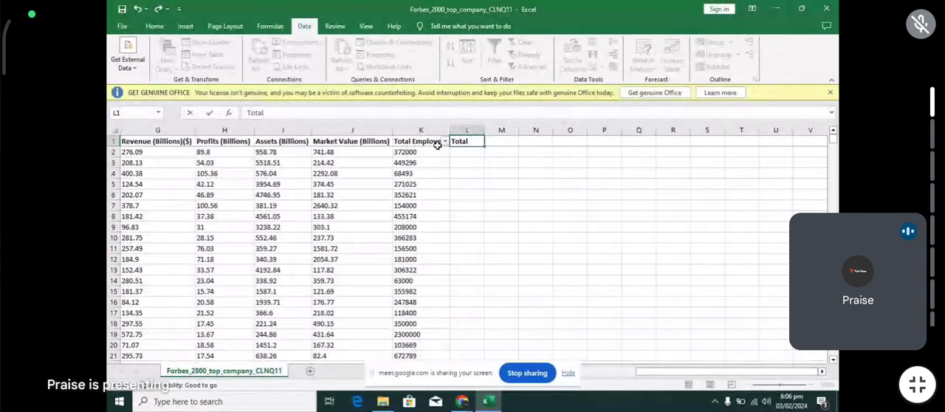
type("Employee clean")
key("Return")
double_click(484, 129)
- Enter the formula =SUBSTITUTE(K2,"]","") in cell L2 to strip closing square brackets from the employee total
double_click(470, 153)
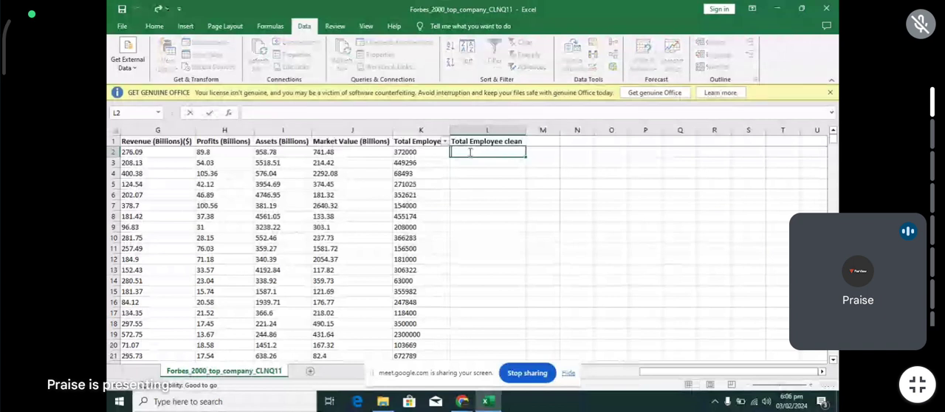
type("=sub")
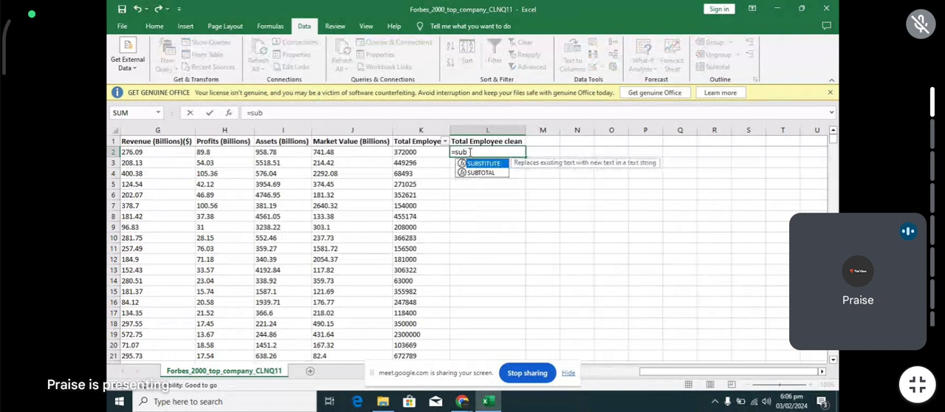
double_click(478, 163)
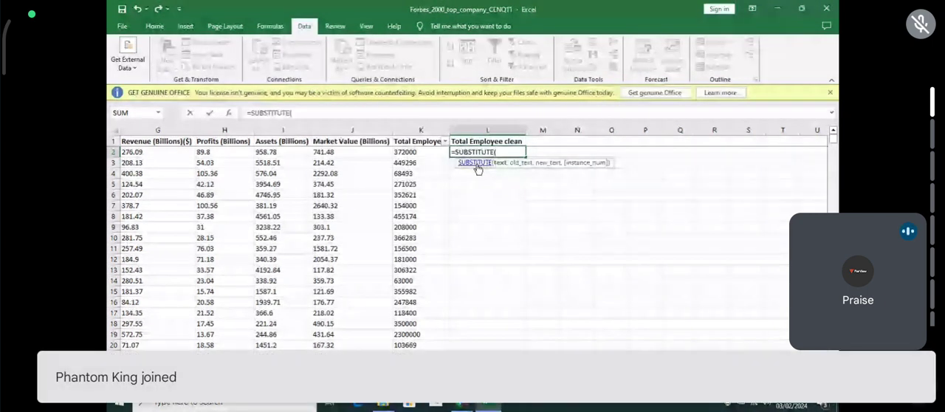
type("k")
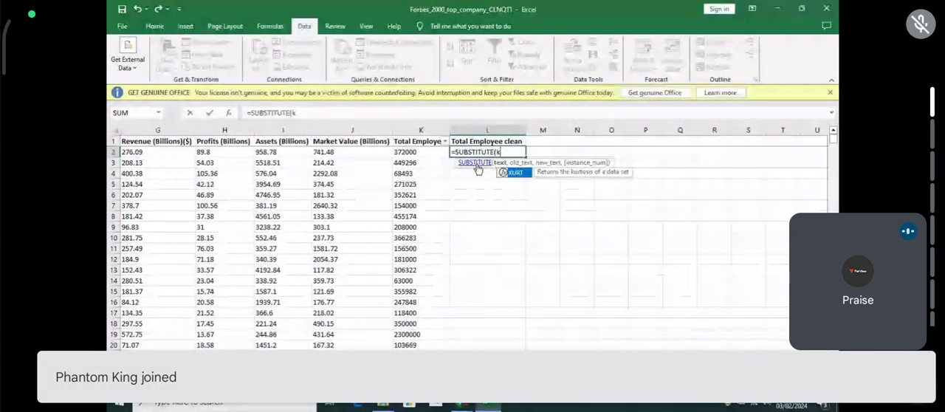
type("2")
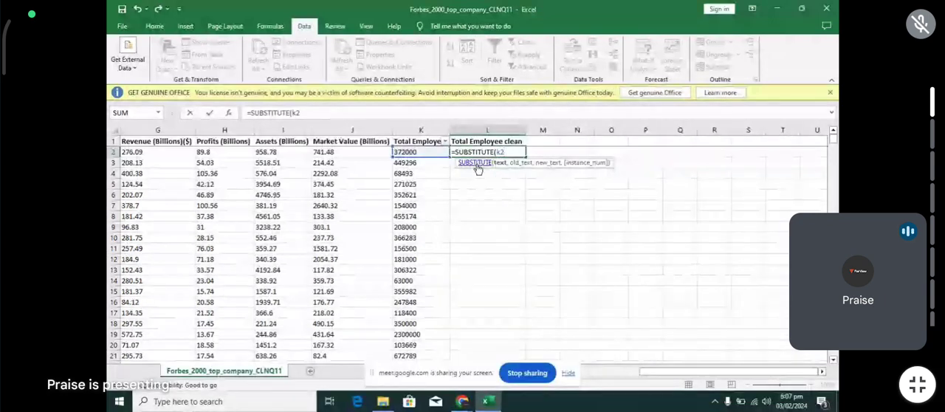
type(",\"]")
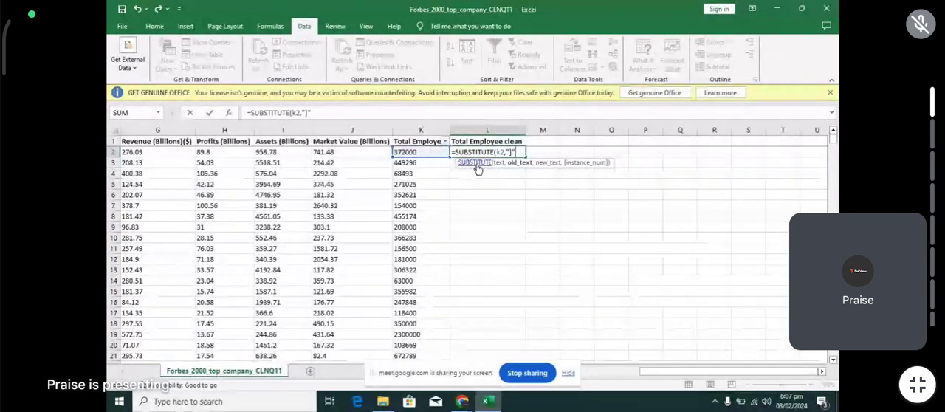
type("\",\"\"")
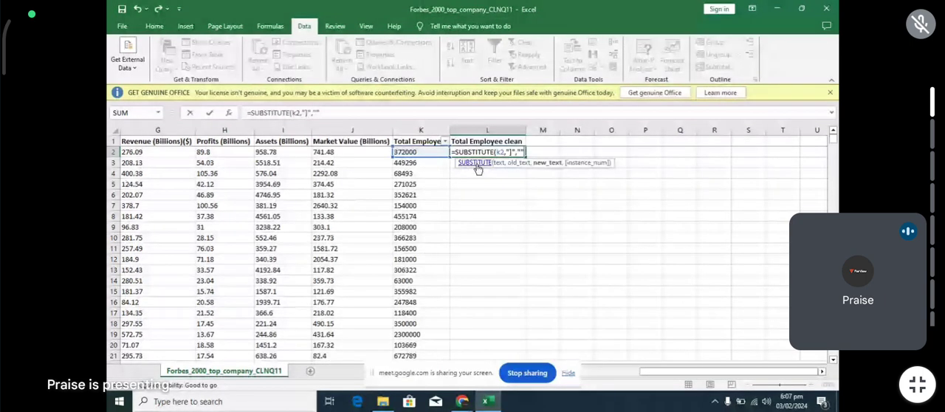
key("Return")
- Fill the SUBSTITUTE formula from L2 down the whole Total Employee clean column
double_click(499, 151)
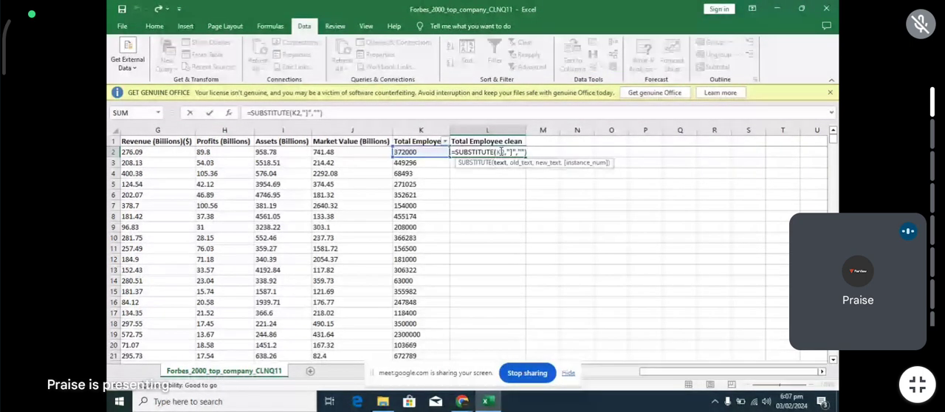
key("ctrl+Return")
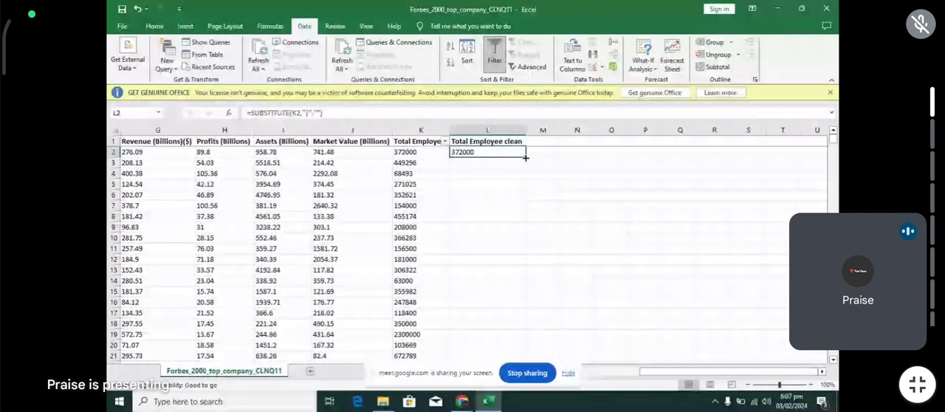
double_click(525, 157)
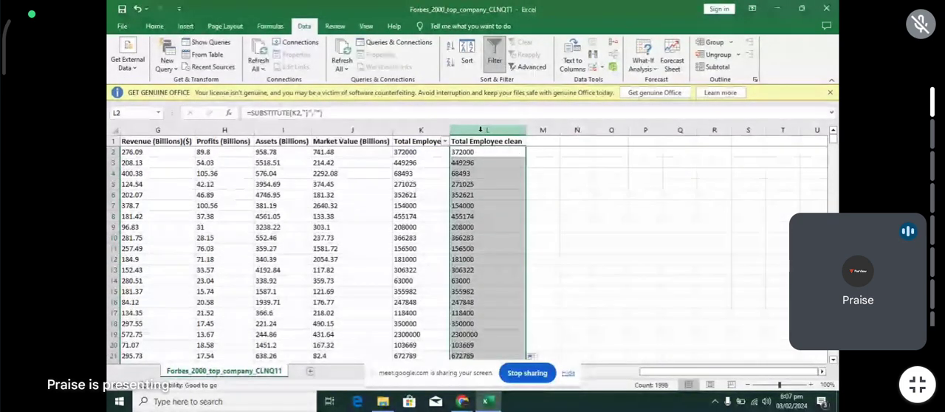
- Copy the Total Employee clean column and paste it as values only over the original Total Employees column K
left_click(480, 131)
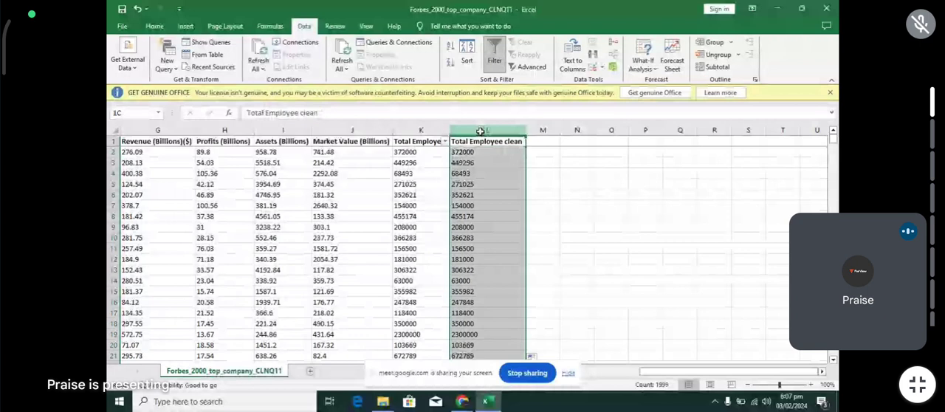
key("ctrl+c")
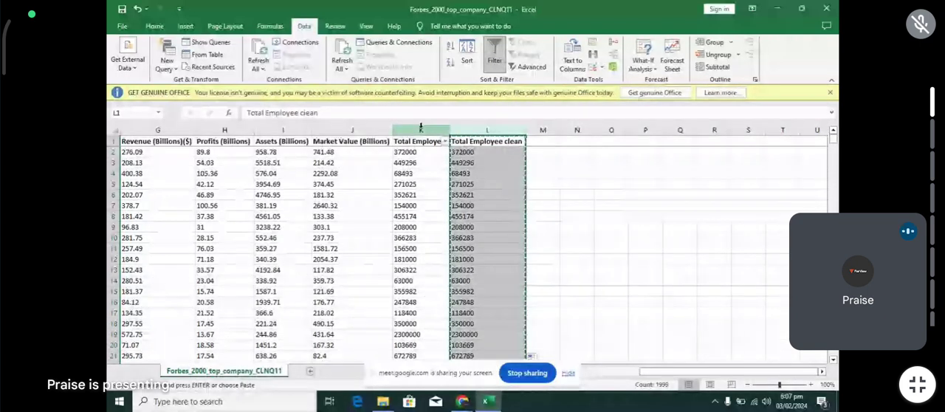
left_click(422, 130)
right_click(425, 132)
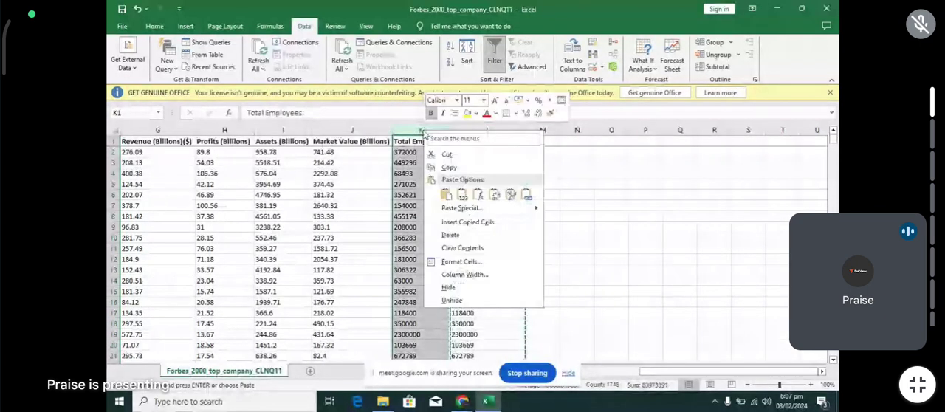
left_click(463, 207)
left_click(373, 186)
left_click(512, 291)
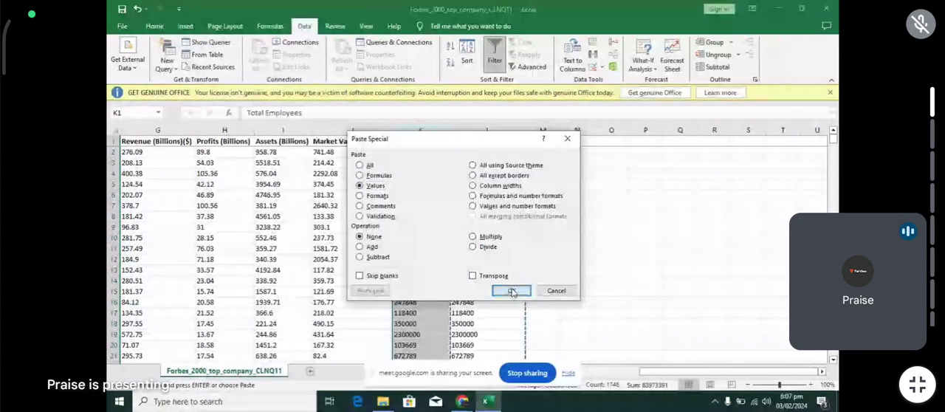
- Delete the helper column L and fit the width of column K to its contents
right_click(497, 132)
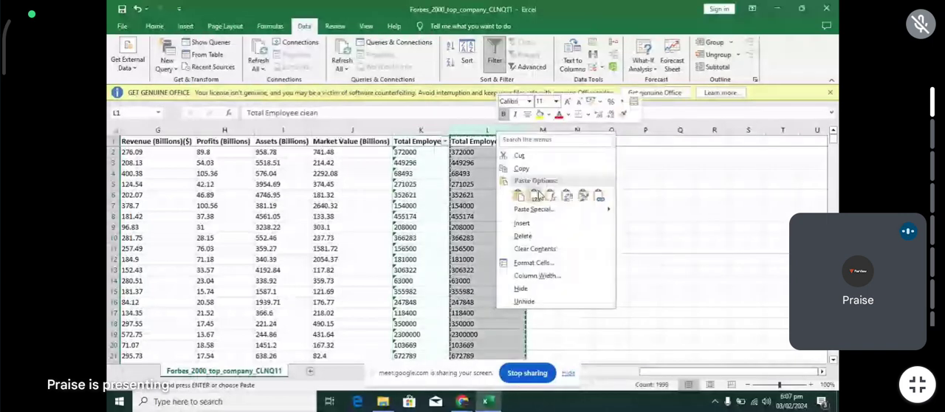
left_click(524, 235)
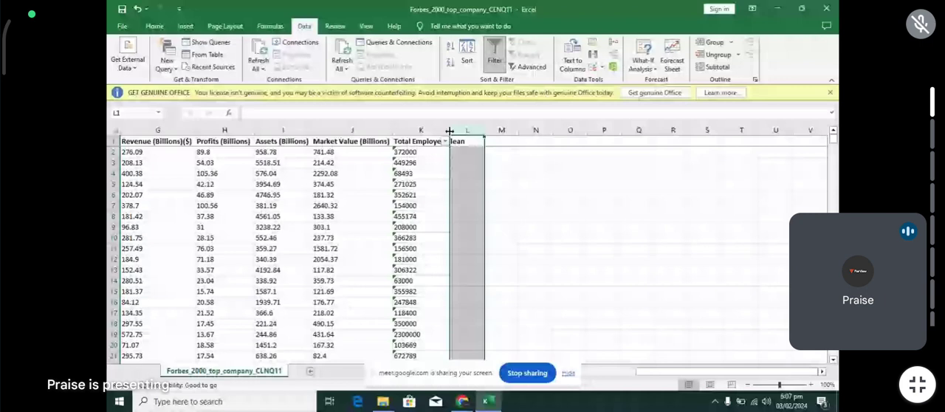
double_click(449, 130)
- Rename the header in K1 to "Total Employee" and turn off the column's filter
double_click(457, 142)
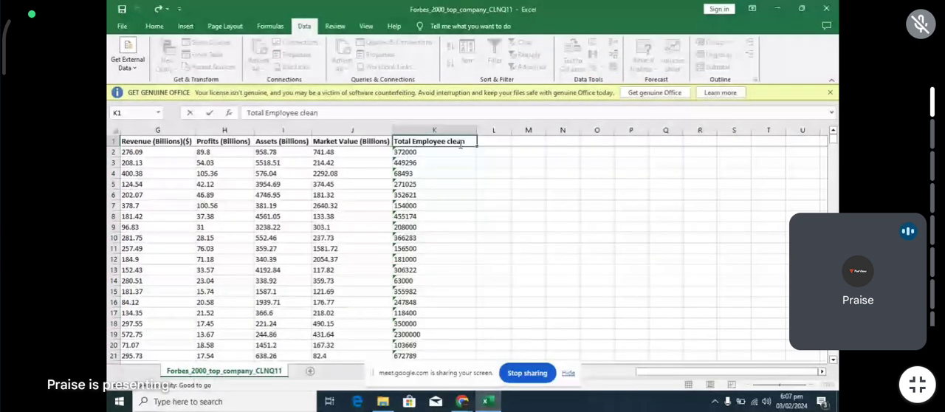
key("BackSpace")
key("BackSpace")
key("BackSpace")
key("BackSpace")
key("BackSpace")
type("\\")
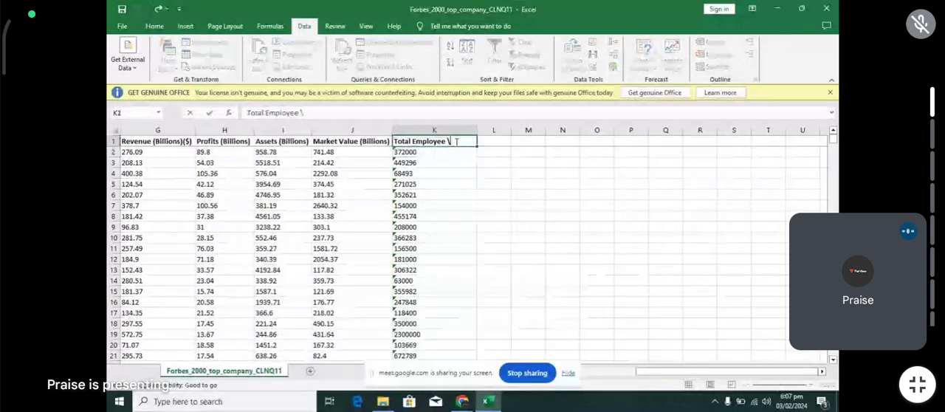
key("BackSpace")
key("Return")
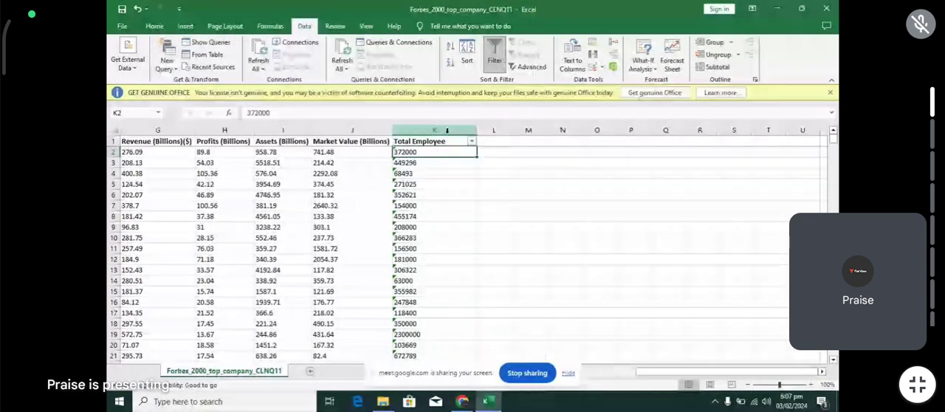
key("ctrl+shift+l")
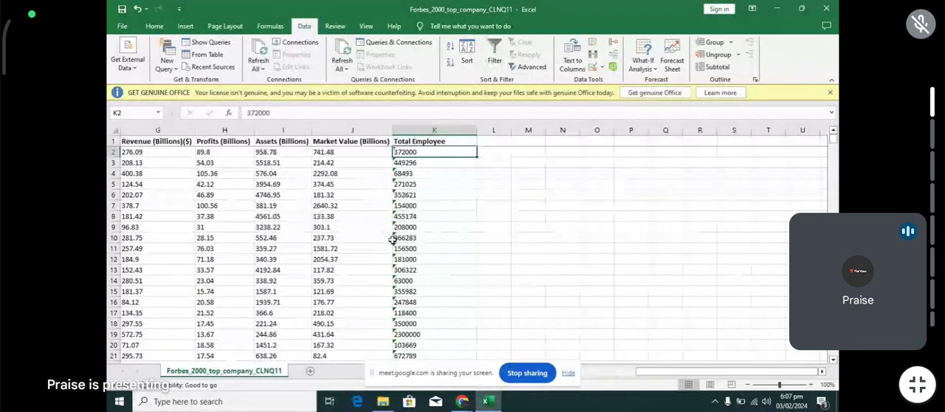
- Examine the organization, industry, country, year founded and CEO columns for entries that still need cleaning
scroll(393, 238, "left", 5)
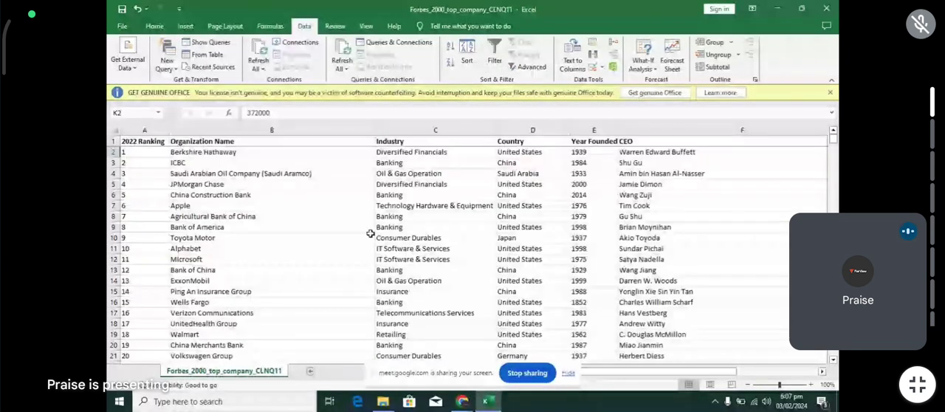
scroll(370, 233, "down", 20)
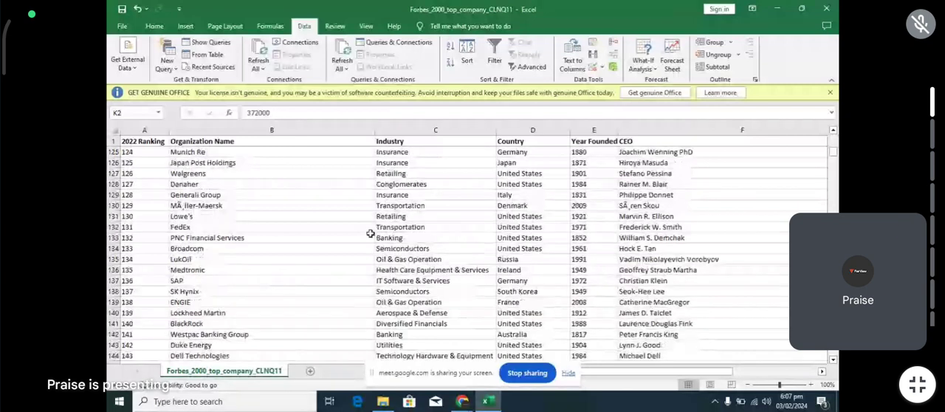
scroll(370, 234, "down", 20)
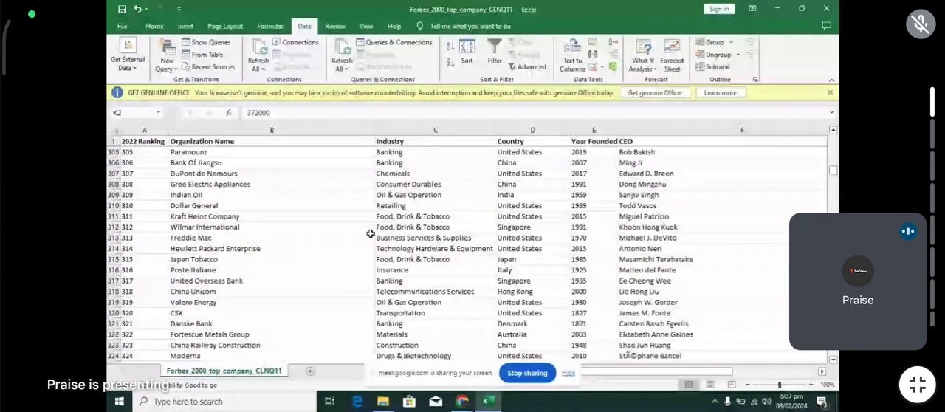
scroll(371, 234, "down", 20)
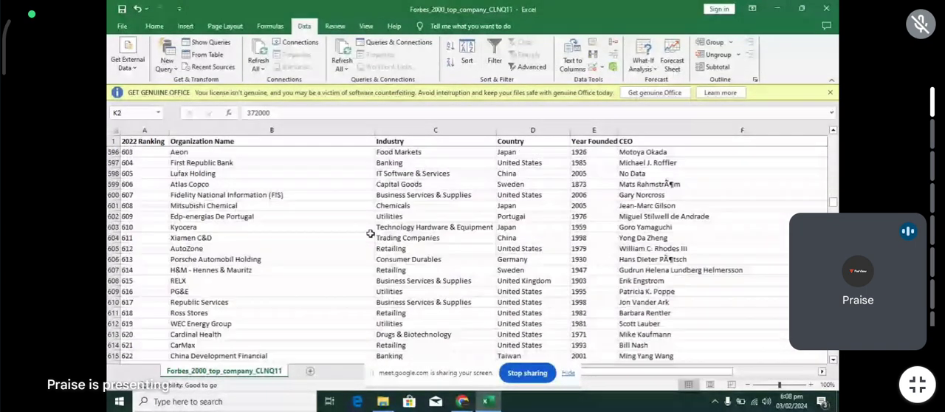
scroll(371, 233, "up", 15)
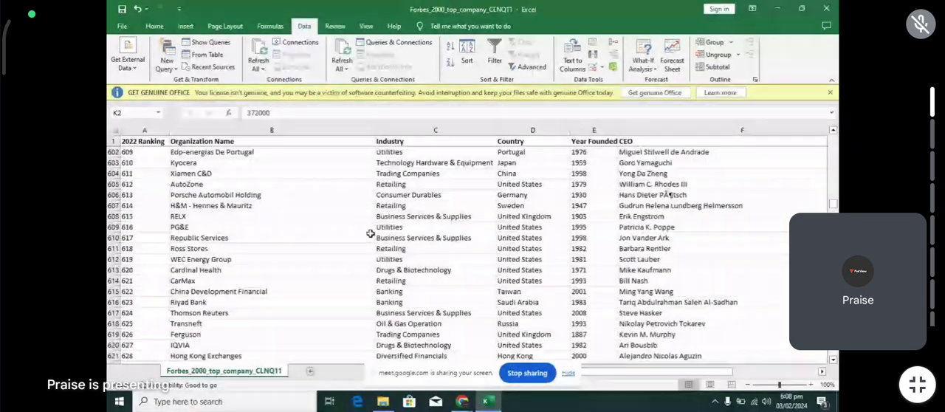
scroll(371, 233, "up", 3)
scroll(371, 233, "right", 2)
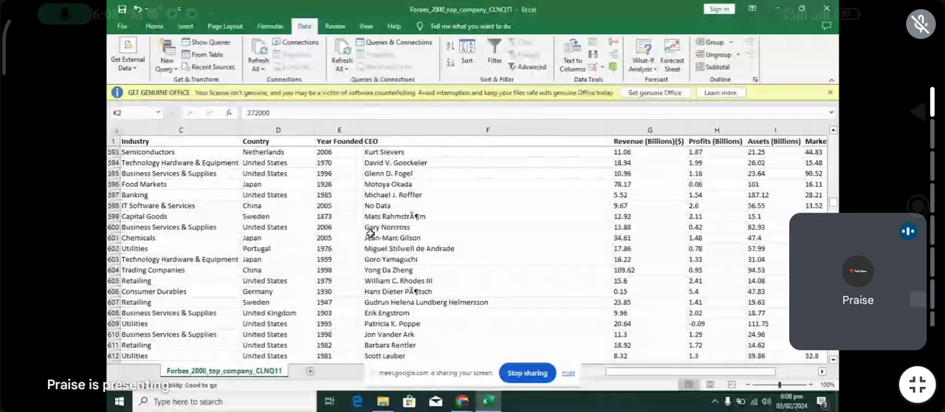
left_click(502, 290)
left_click(465, 361)
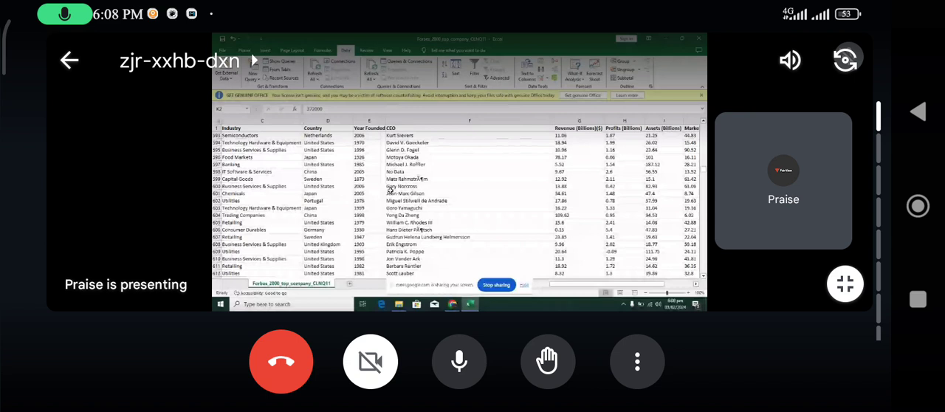
left_click_drag(576, 285, 549, 295)
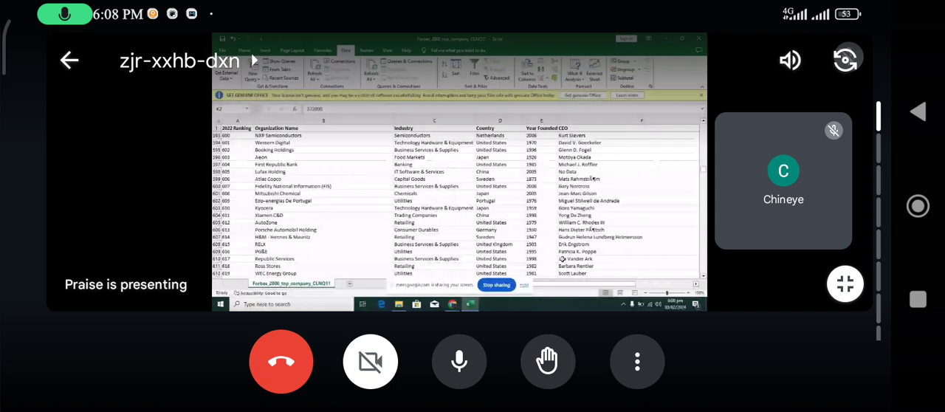
- Add a filter to the Country column and show only the Netherlands and Netherlandsd rows
left_click(506, 121)
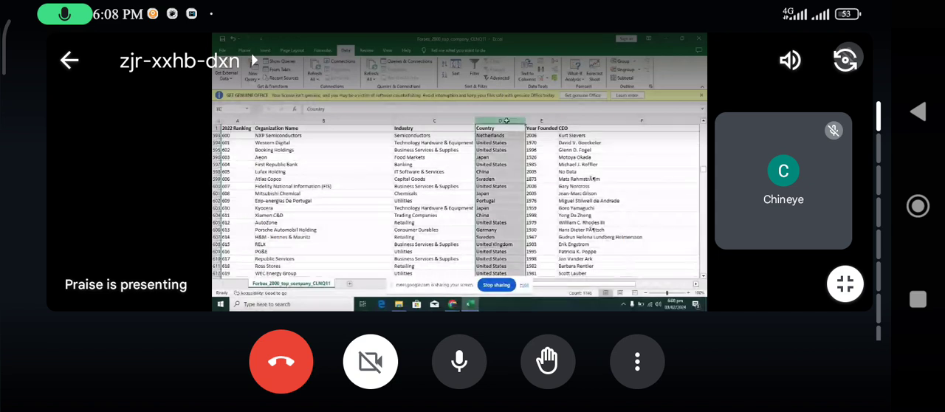
left_click(476, 72)
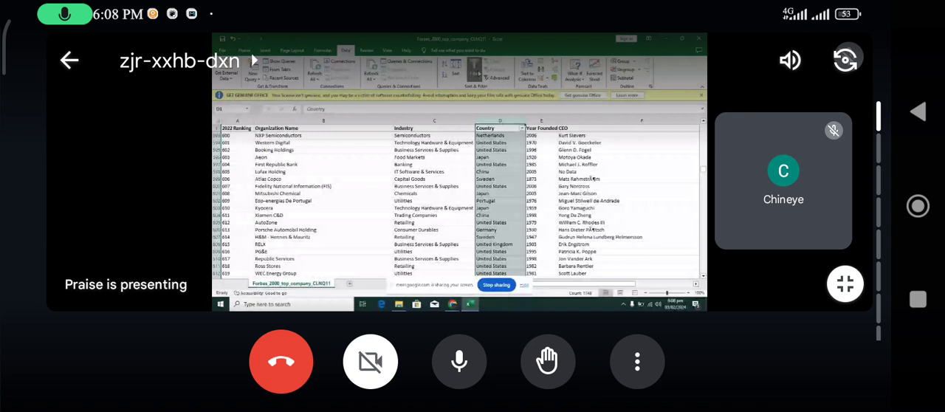
left_click(521, 128)
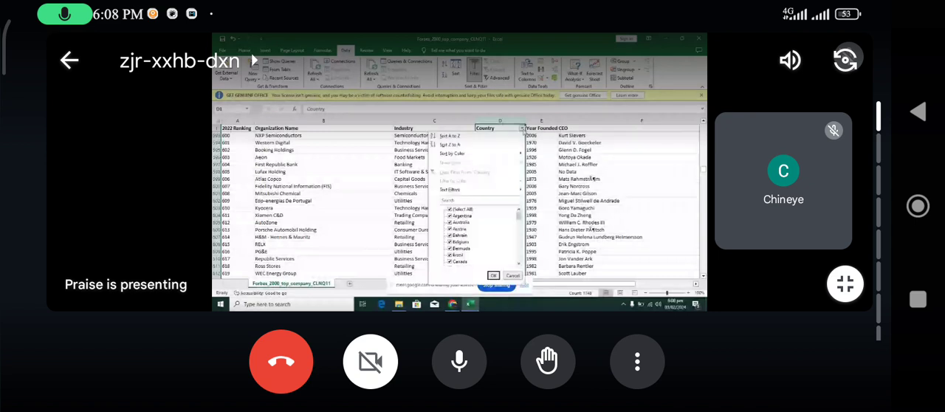
left_click(462, 209)
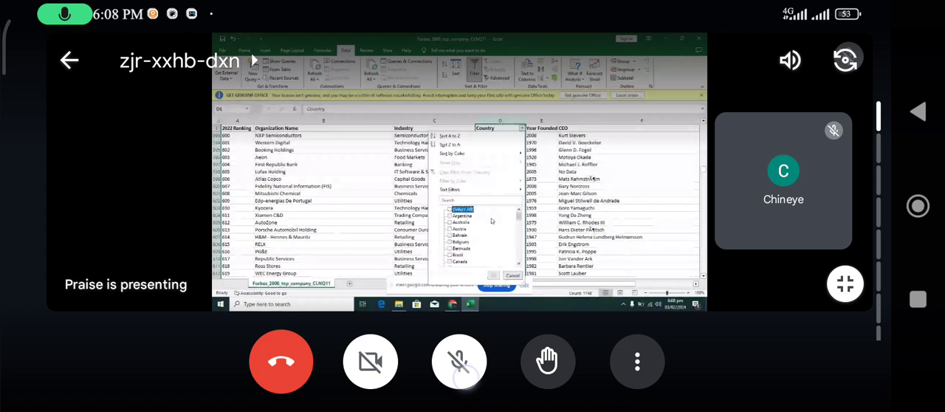
left_click_drag(519, 216, 524, 232)
left_click_drag(566, 294, 568, 311)
left_click(457, 310)
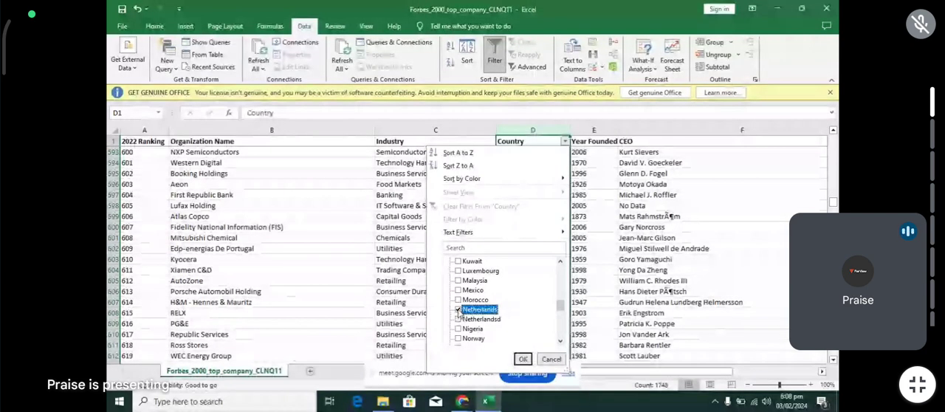
left_click(523, 358)
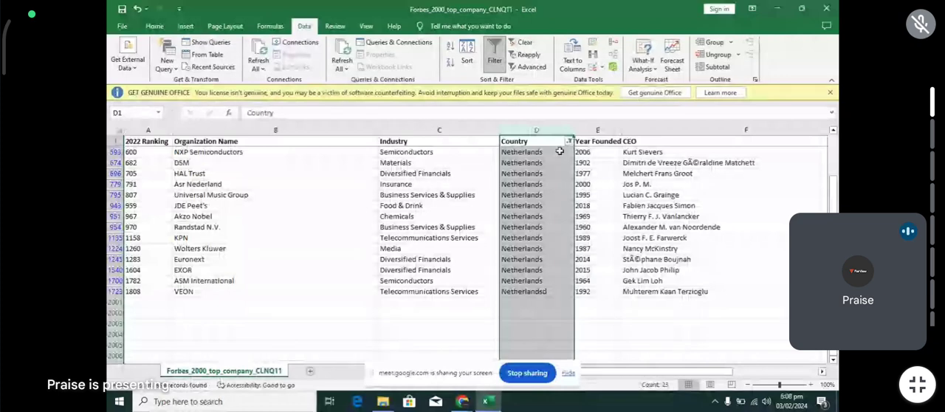
- Fill Netherlands from D593 down the filtered Country rows to correct the misspelled entry, and set the Country filter to show all countries again
left_click(538, 151)
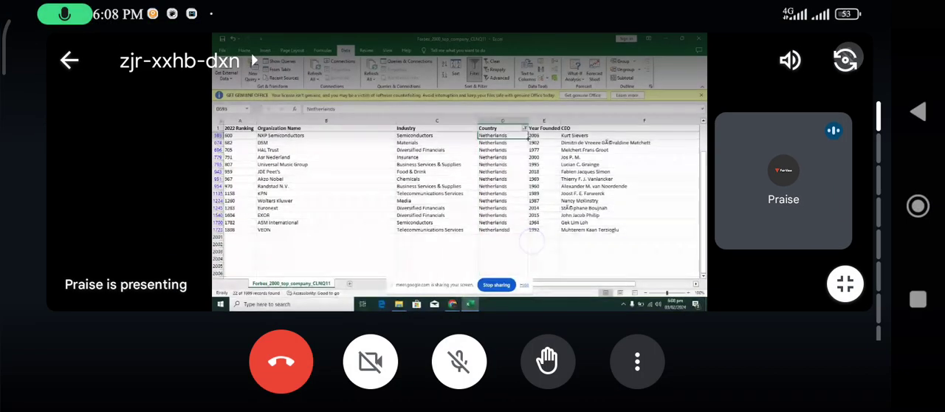
double_click(529, 138)
left_click(568, 141)
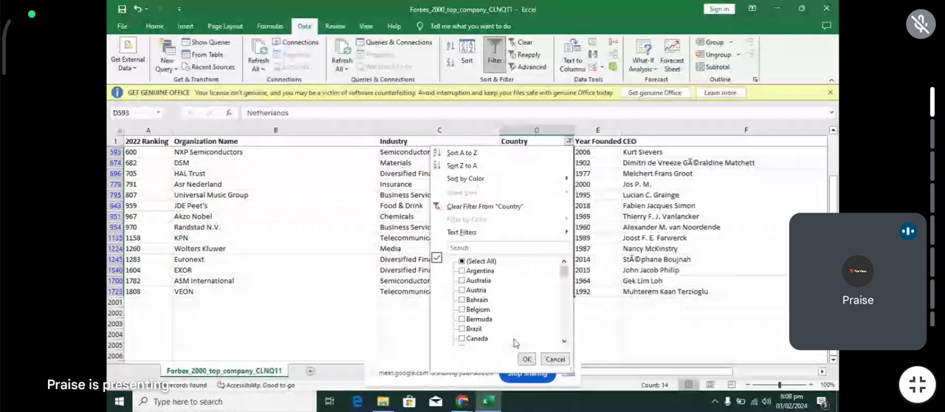
left_click(461, 262)
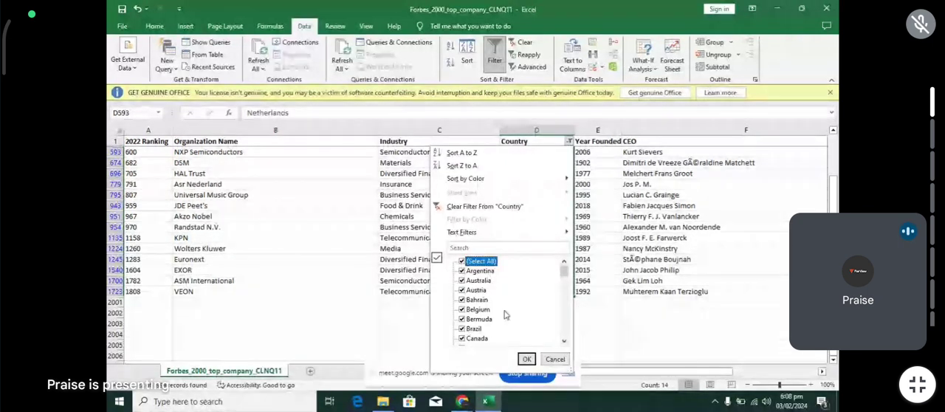
left_click(527, 359)
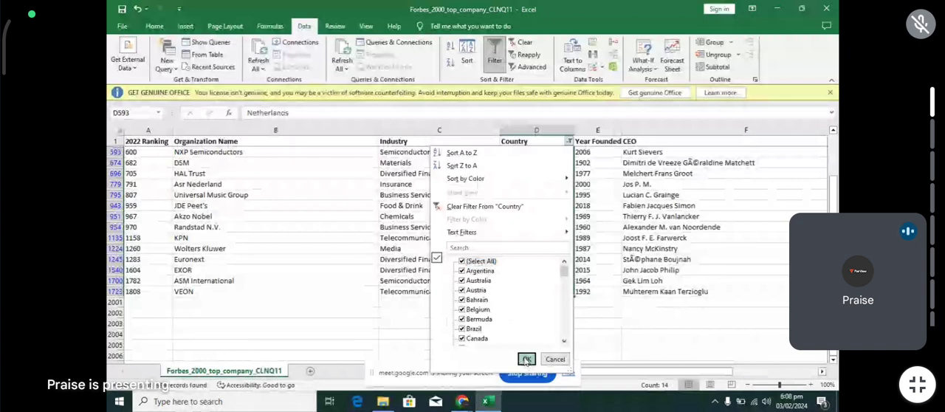
left_click(526, 359)
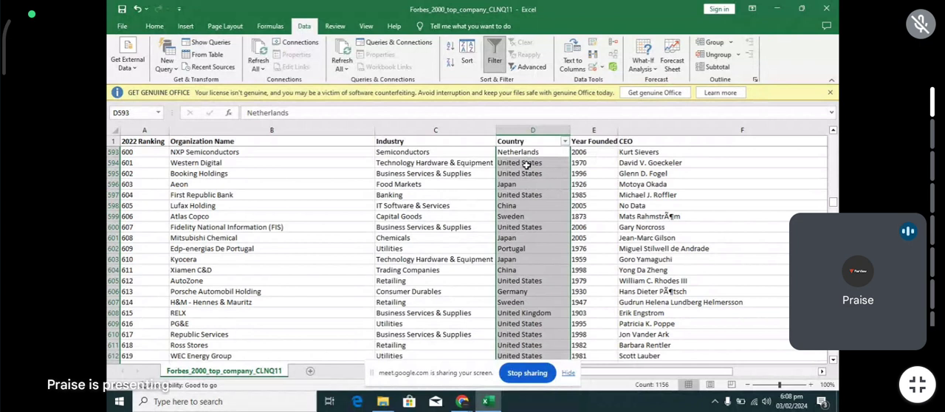
- Apply the Comma Style number format to the entire Total Employee column
scroll(527, 174, "up", 4)
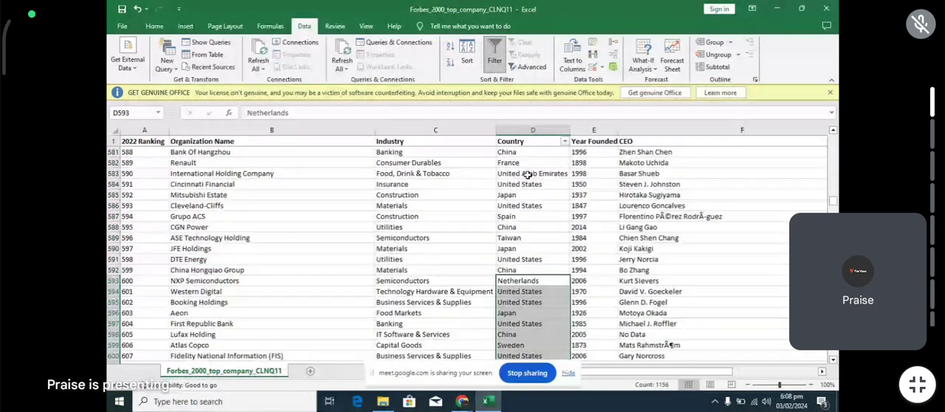
scroll(527, 175, "up", 6)
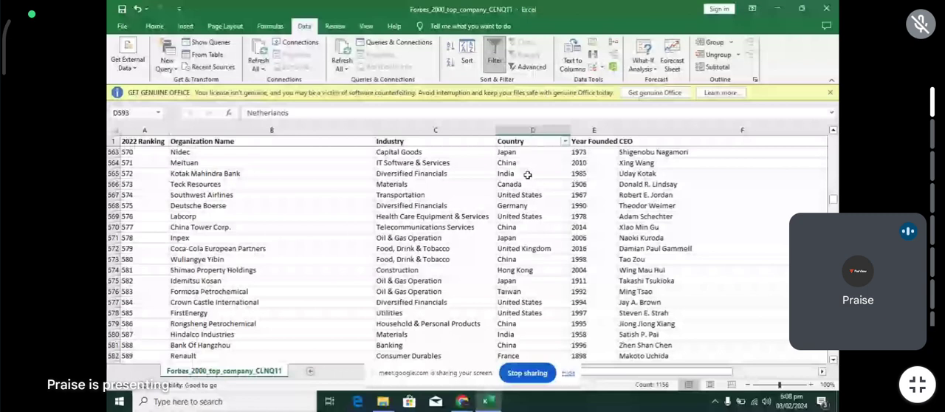
scroll(527, 174, "up", 20)
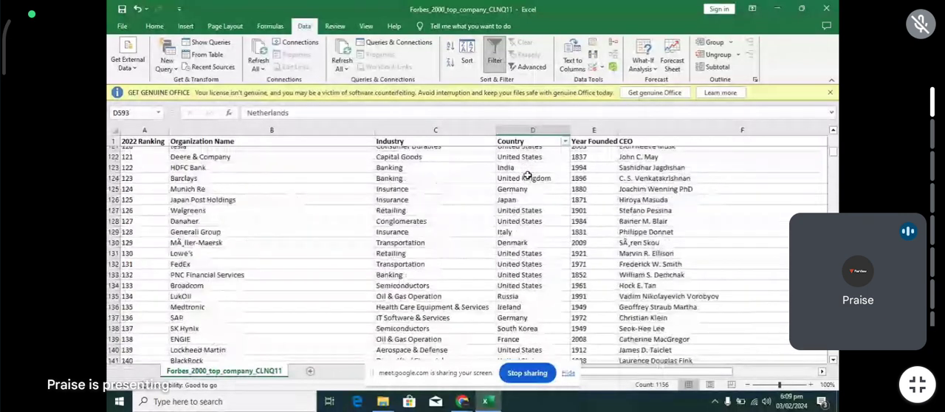
scroll(527, 174, "up", 20)
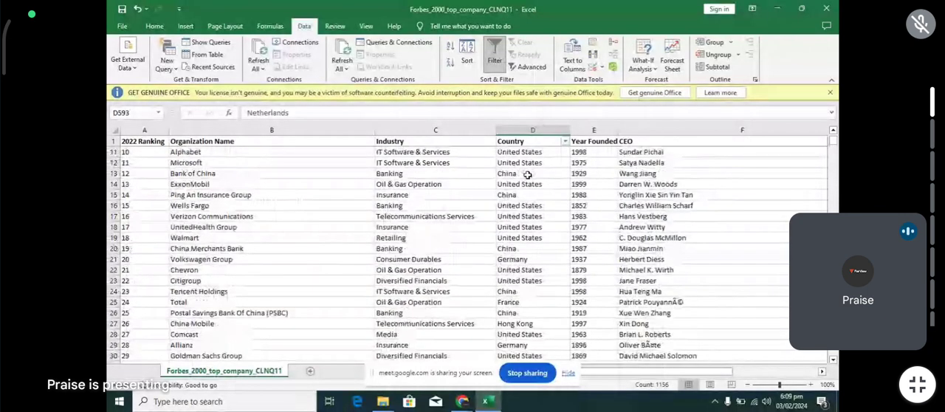
scroll(527, 174, "up", 3)
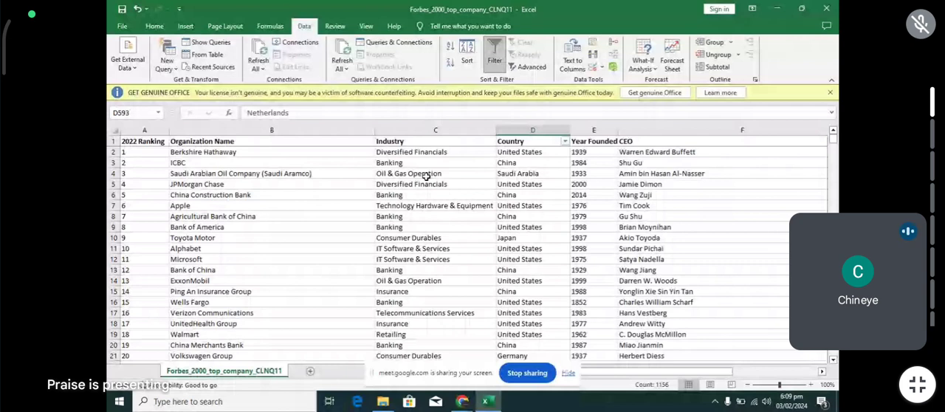
scroll(498, 187, "right", 3)
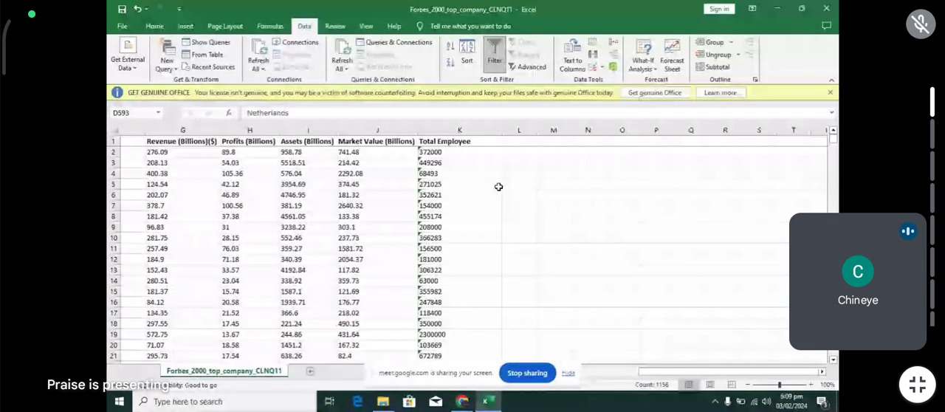
left_click(459, 130)
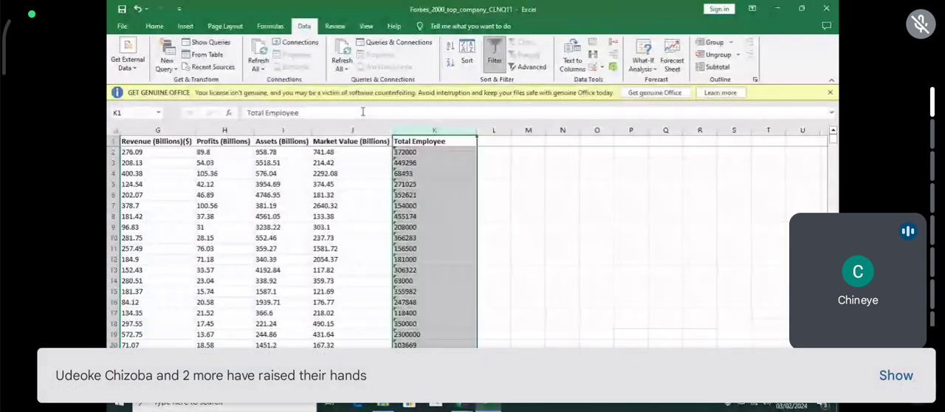
left_click(157, 30)
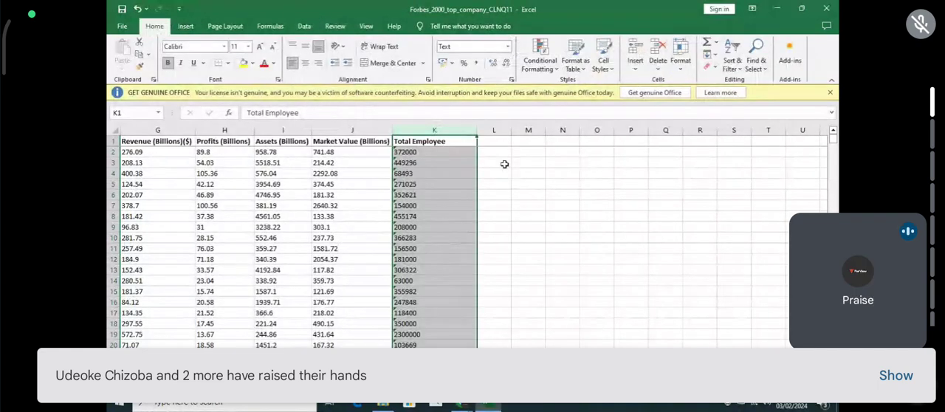
left_click(568, 237)
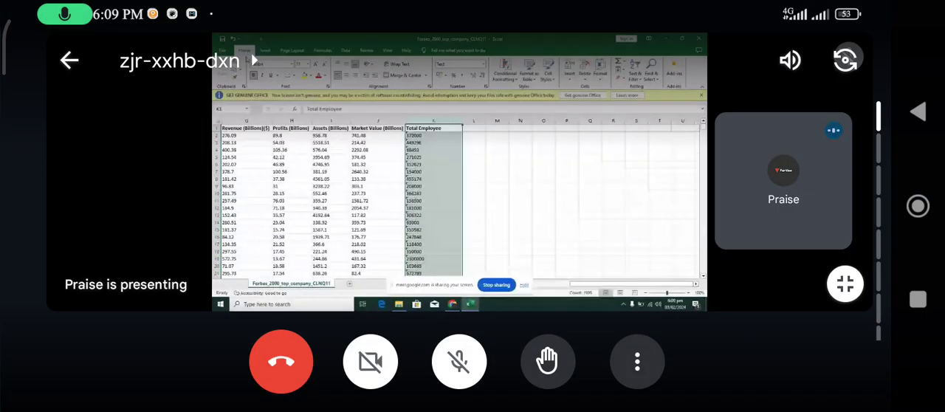
left_click(610, 235)
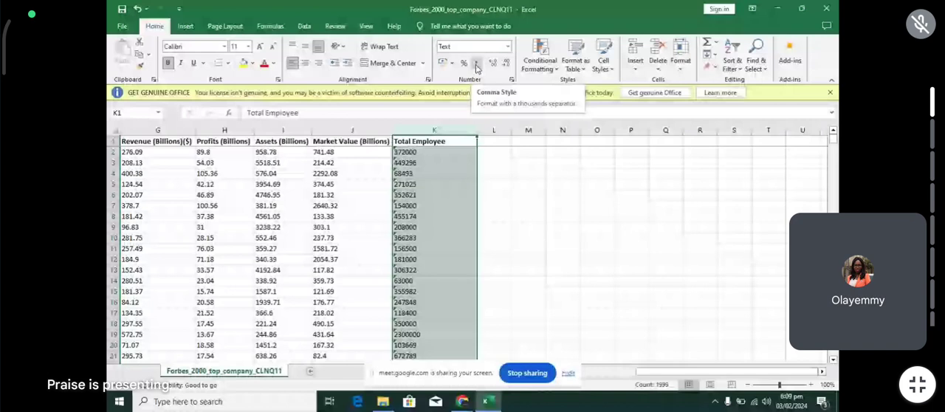
left_click(476, 65)
left_click(549, 290)
left_click(458, 362)
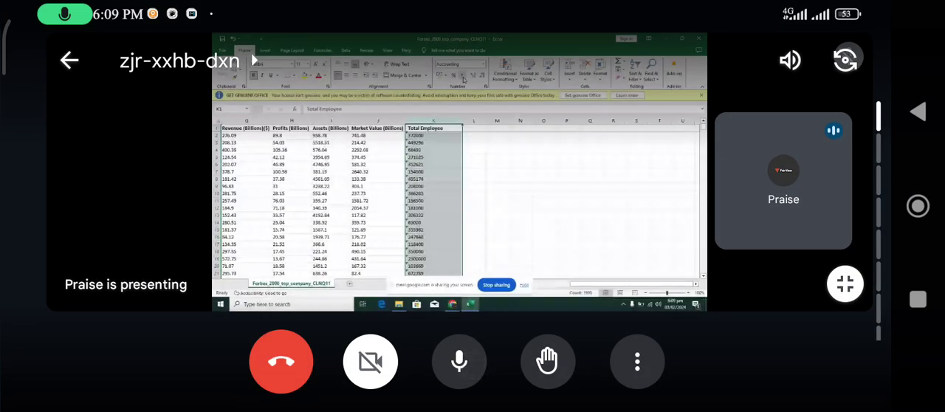